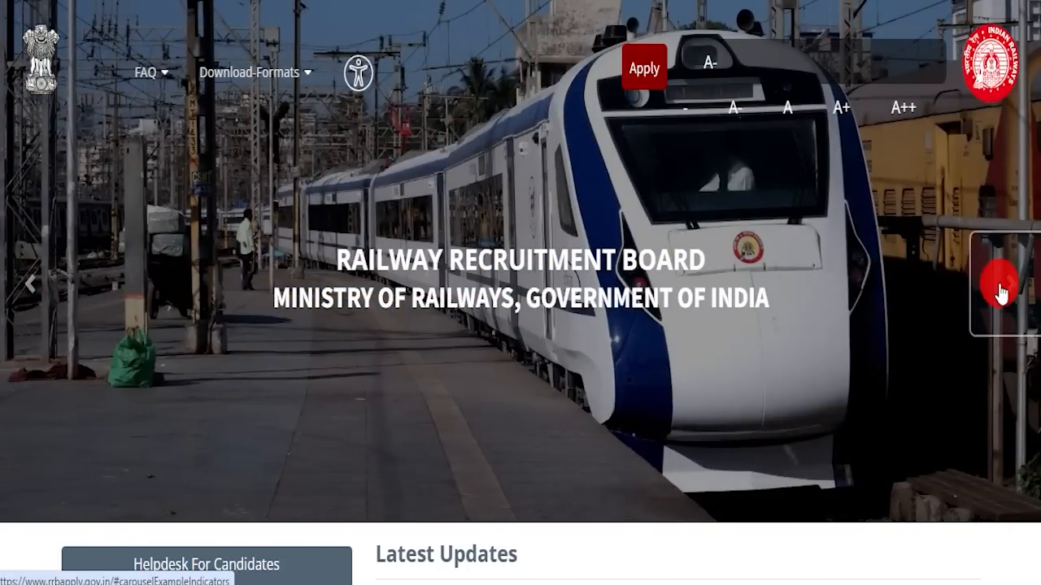
click(995, 293)
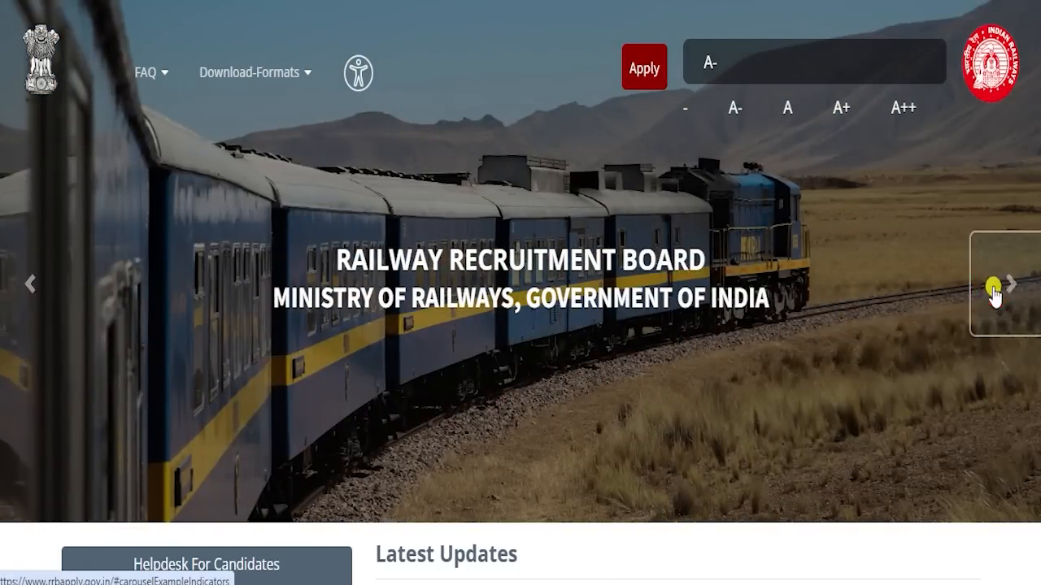
click(995, 292)
click(995, 292)
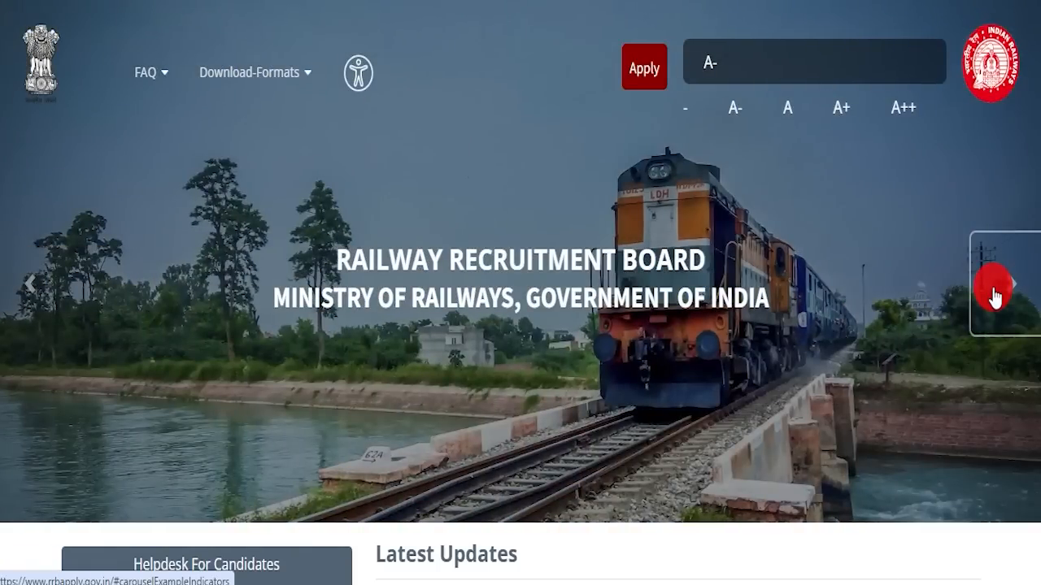
click(995, 292)
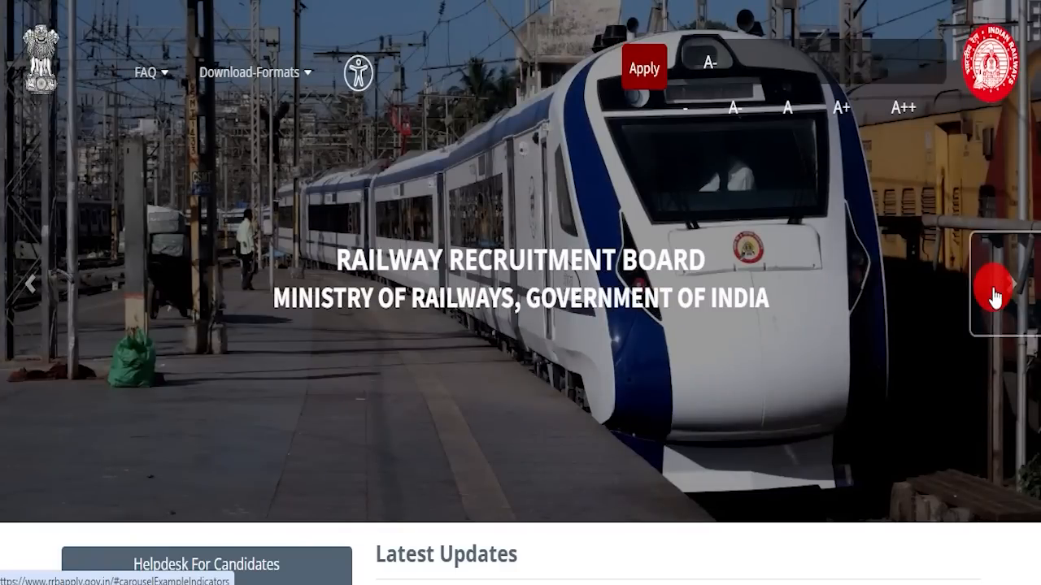
click(996, 293)
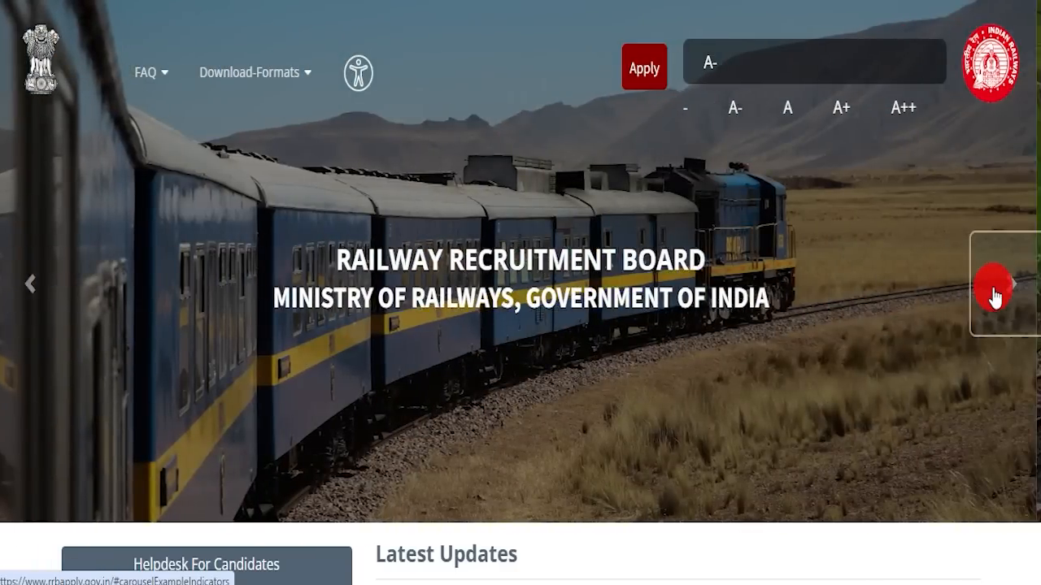
click(995, 293)
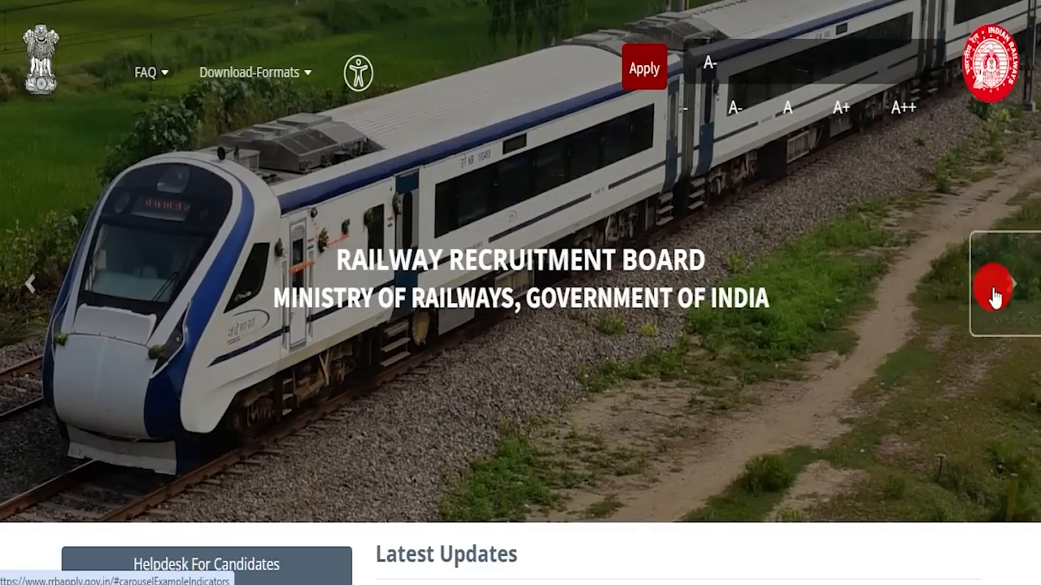
click(995, 292)
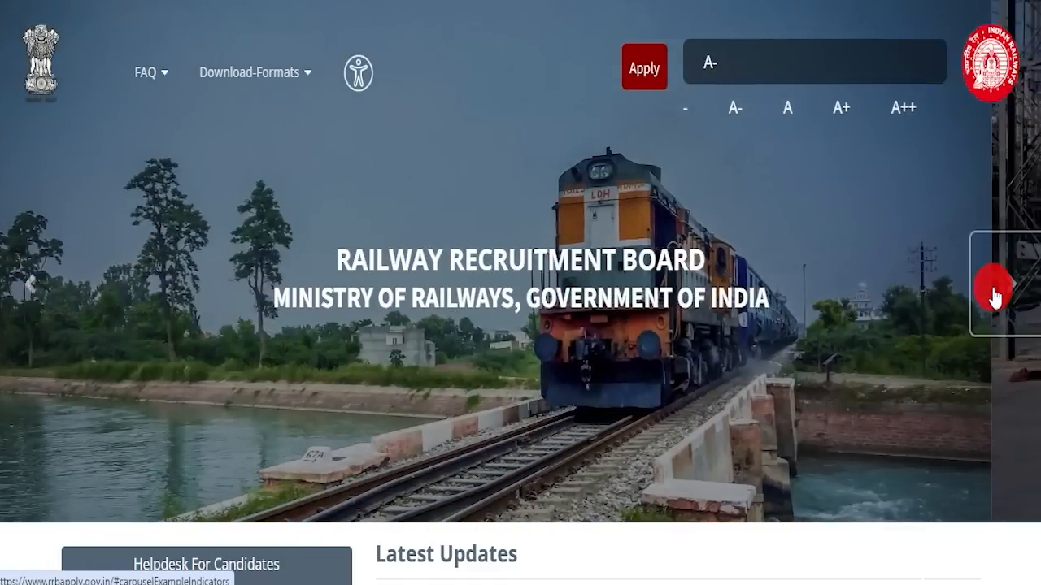
click(995, 292)
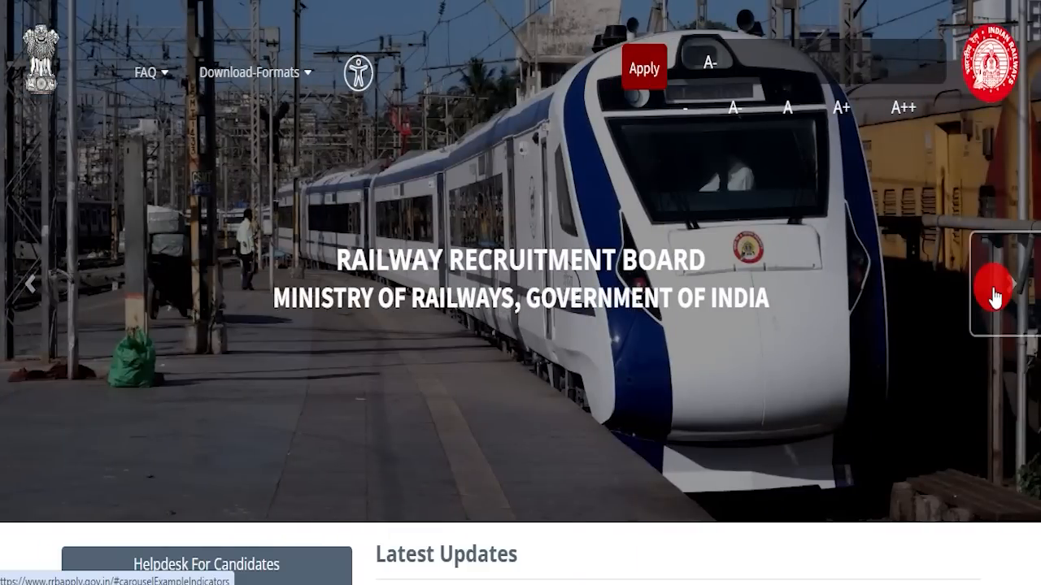
click(995, 294)
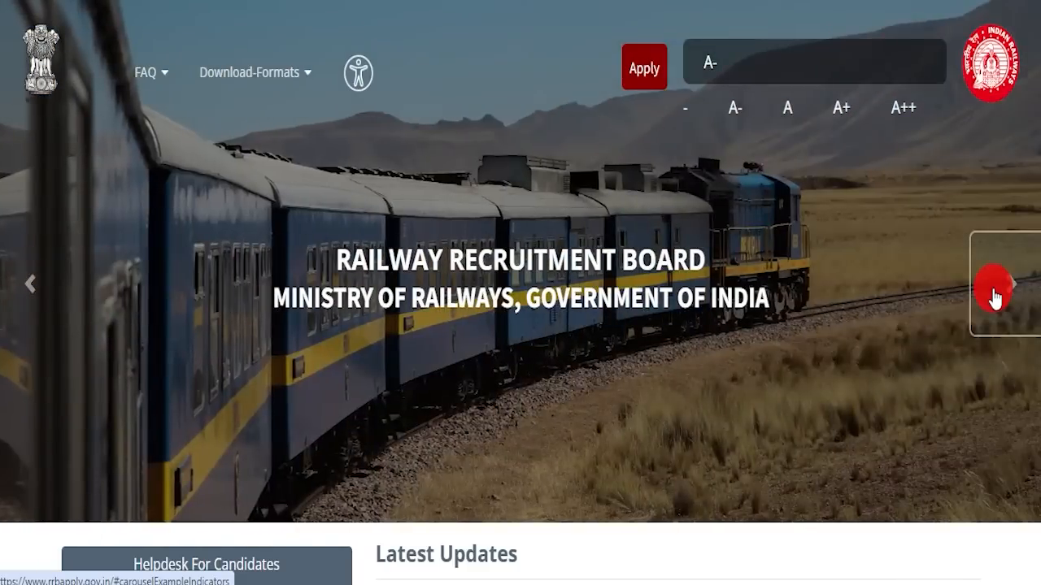
click(995, 294)
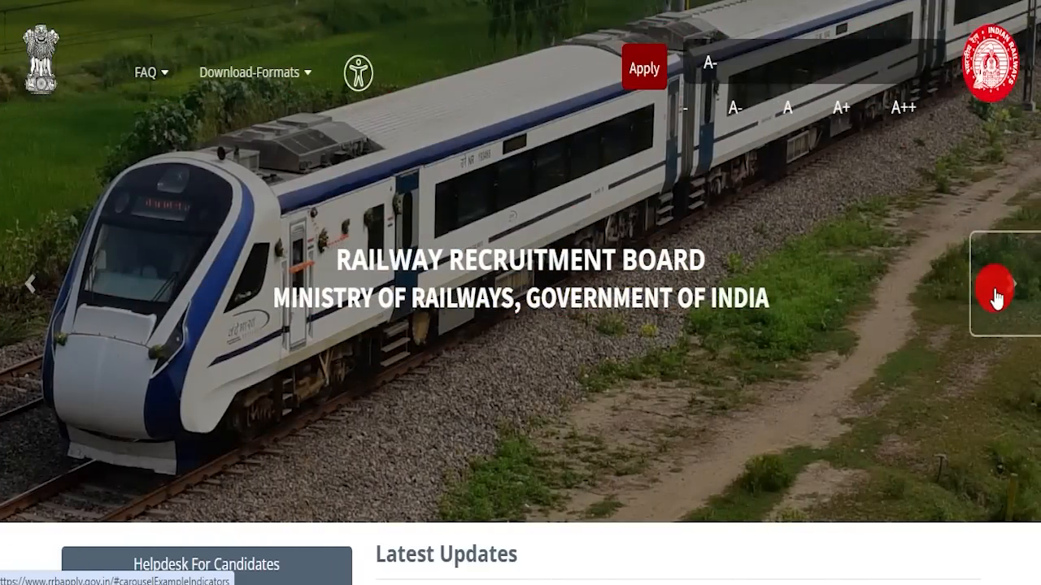
click(995, 294)
click(995, 294)
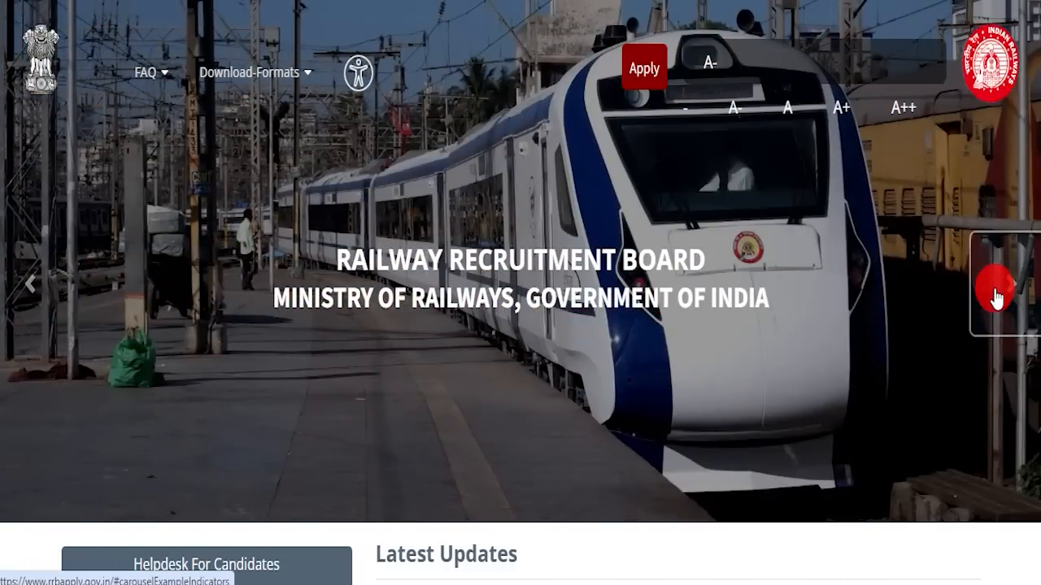
click(996, 293)
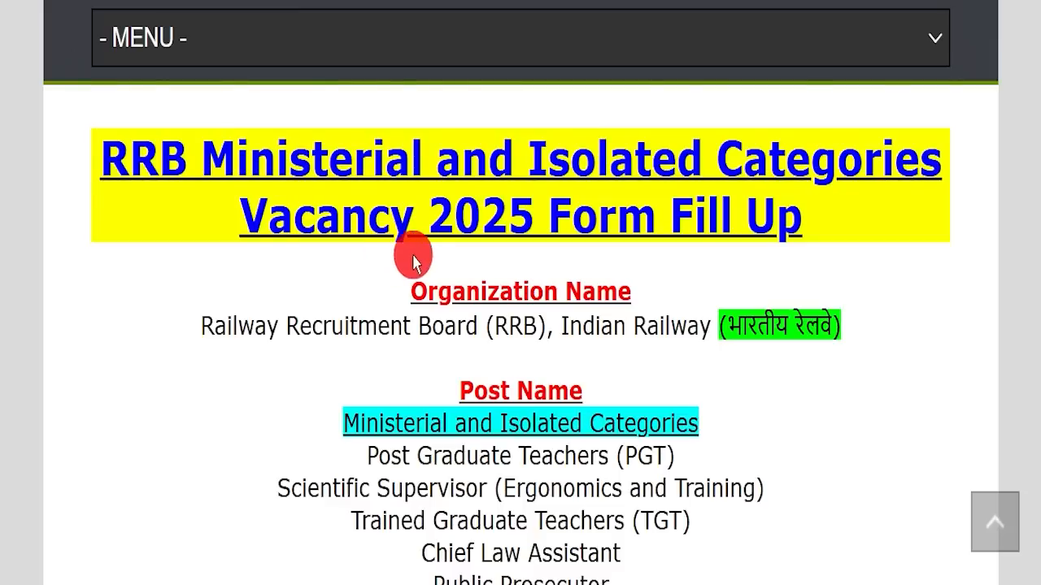
Step: Read the introduction and form fill-up heading of the RRB Ministerial and Isolated Categories Recruitment 2025 article
scroll(414, 255, up, 15)
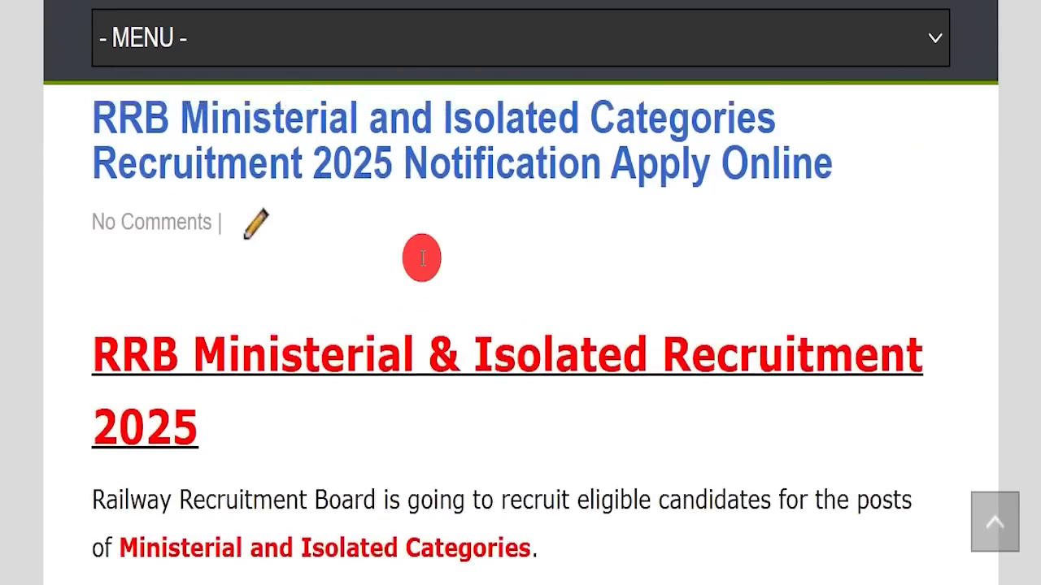
scroll(421, 265, down, 8)
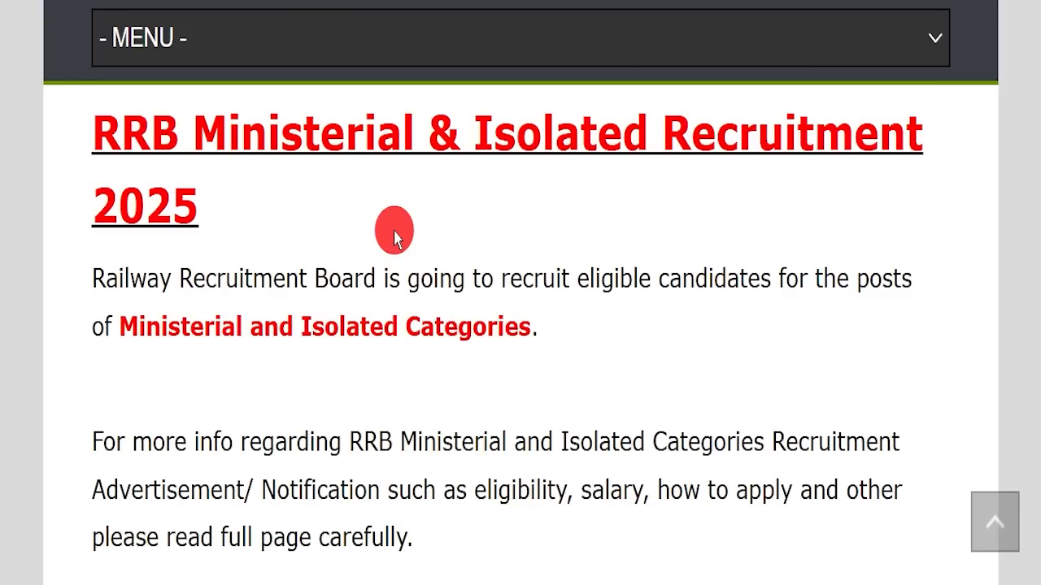
scroll(366, 223, down, 4)
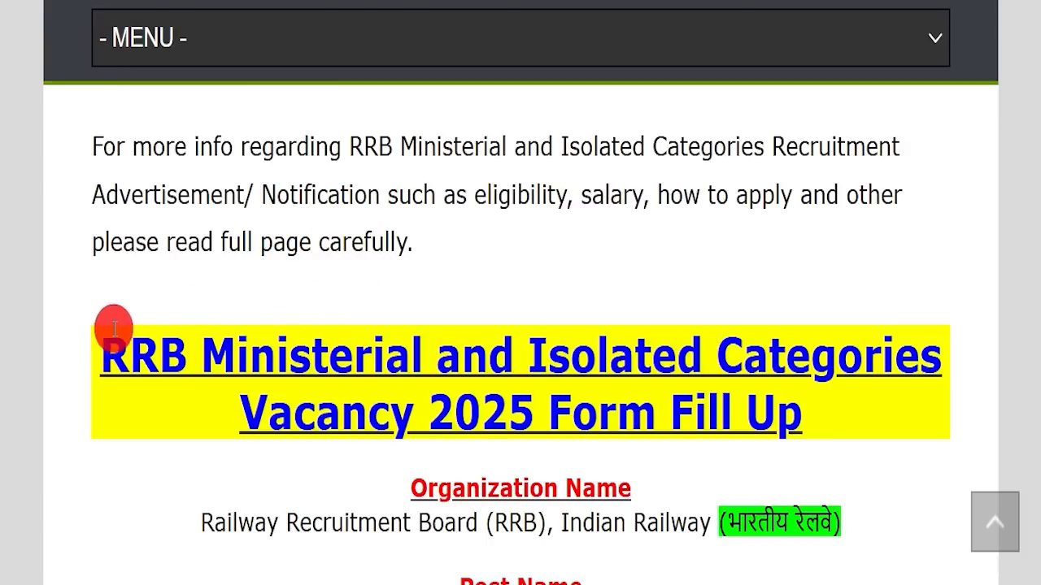
drag(97, 336, 811, 406)
click(850, 413)
scroll(691, 329, down, 2)
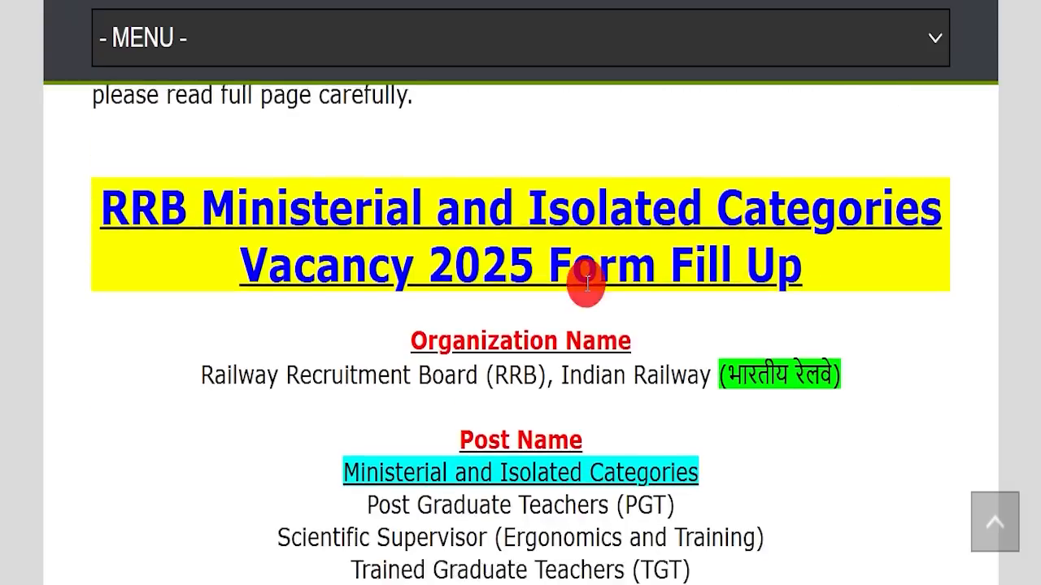
Step: Review the organization name and the list of posts under Ministerial and Isolated Categories
drag(183, 317, 818, 322)
drag(288, 414, 701, 421)
scroll(675, 304, down, 4)
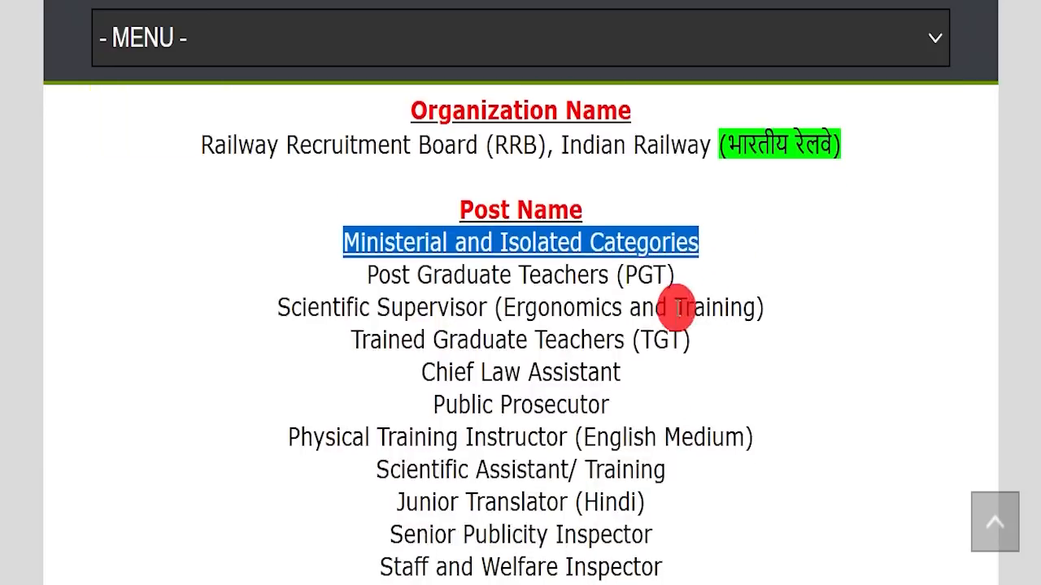
drag(321, 154, 708, 490)
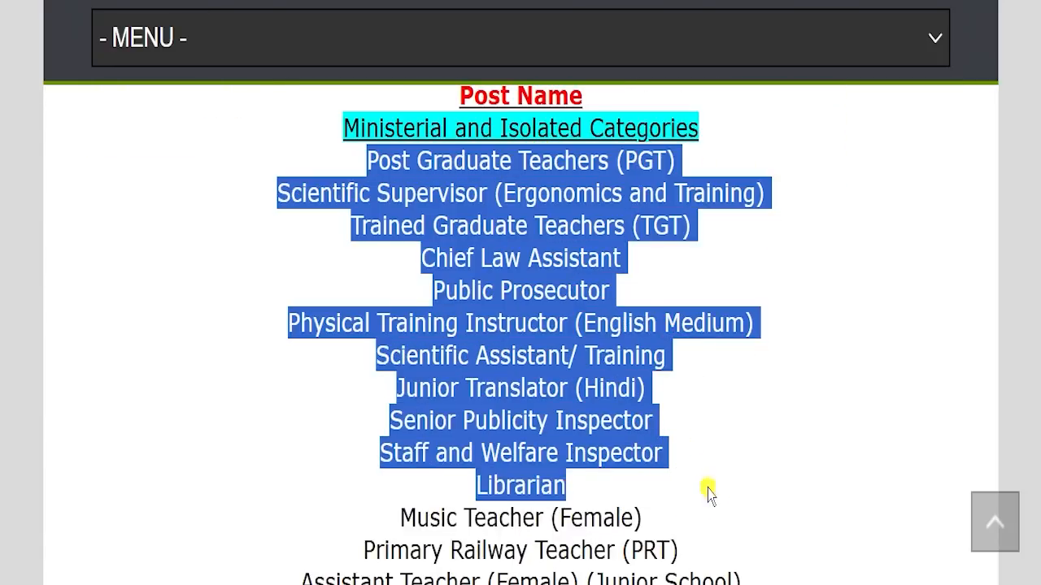
click(723, 401)
drag(370, 158, 739, 436)
scroll(636, 357, down, 4)
scroll(635, 358, down, 3)
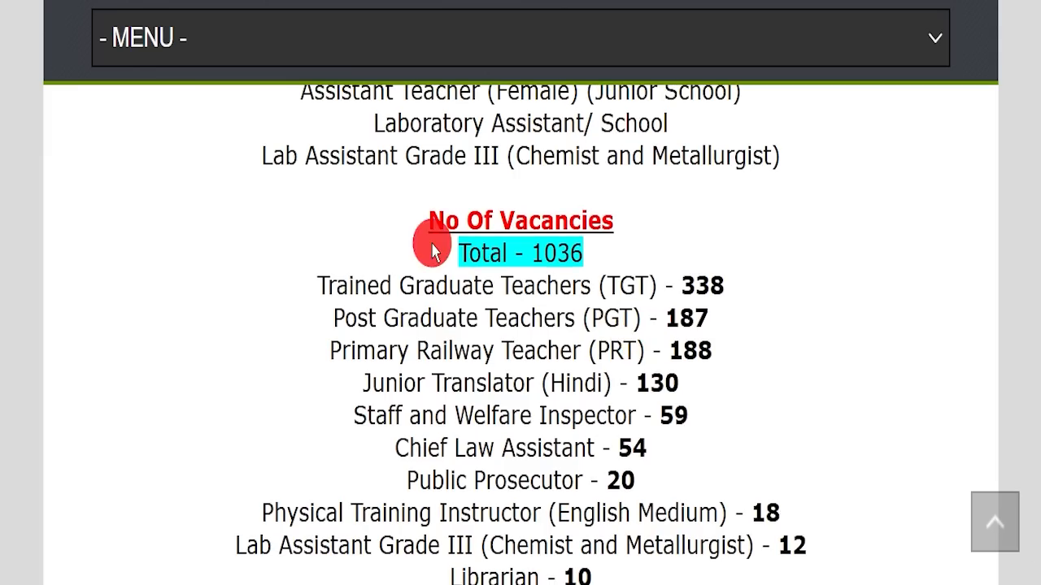
Step: Check the total number of vacancies and the post-wise breakdown in the No Of Vacancies section
drag(412, 241, 697, 252)
scroll(705, 259, down, 3)
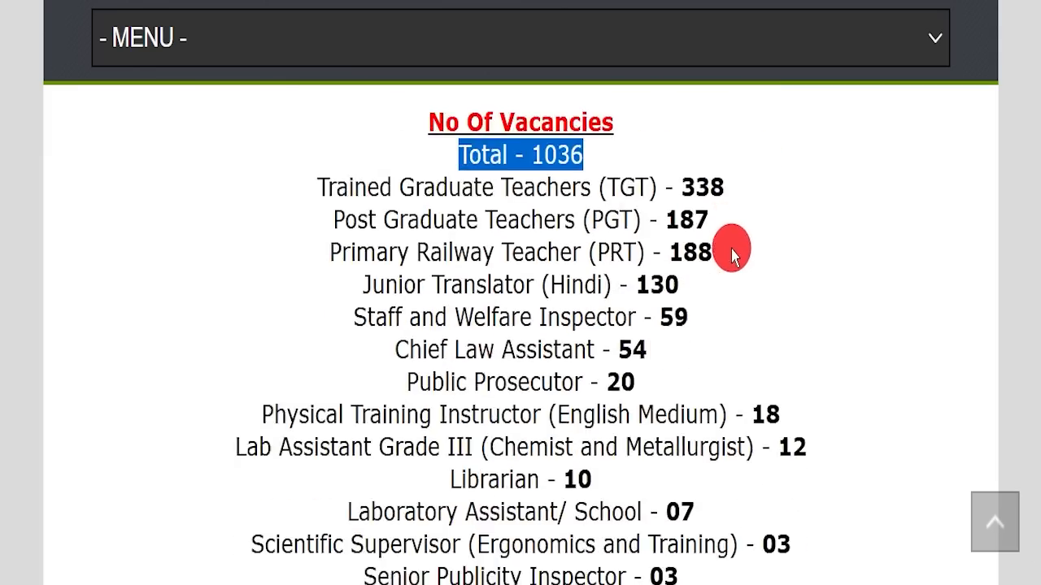
scroll(609, 269, up, 3)
scroll(685, 269, down, 5)
Step: Examine the original and extended last dates for applying online in the Important Dates section
scroll(679, 277, down, 3)
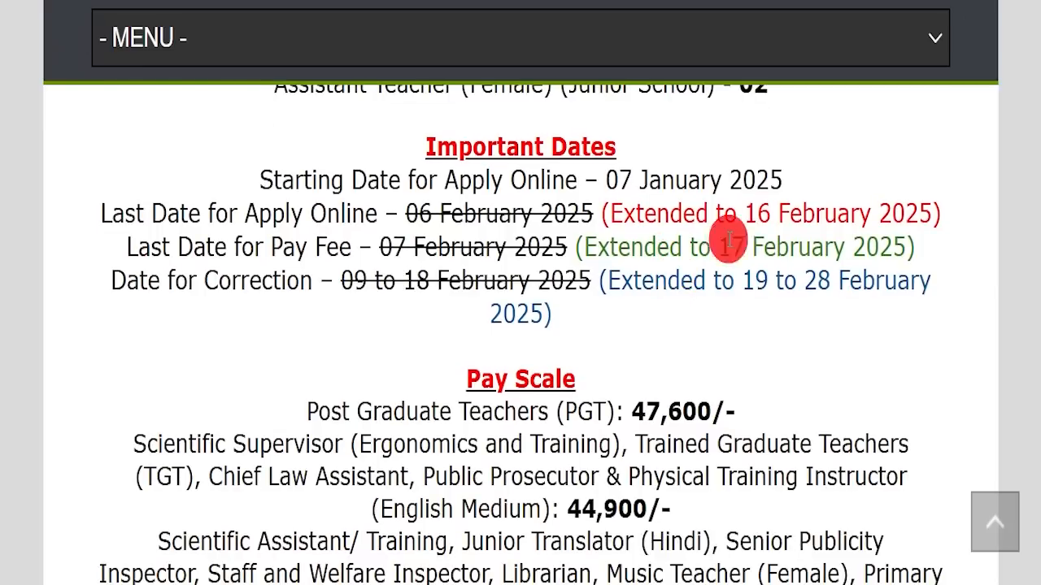
drag(741, 211, 927, 210)
click(815, 260)
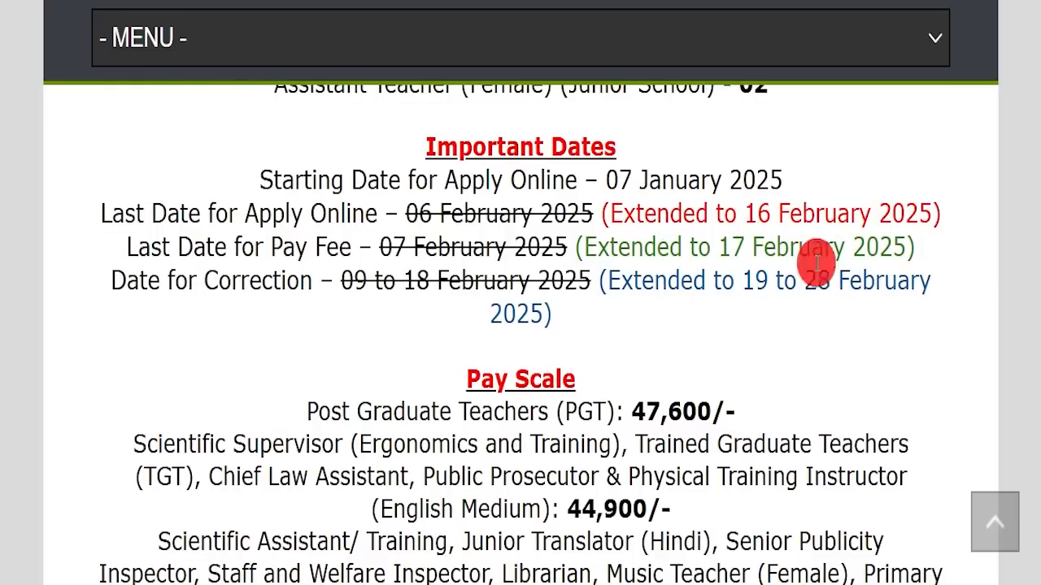
drag(406, 203, 577, 233)
click(663, 257)
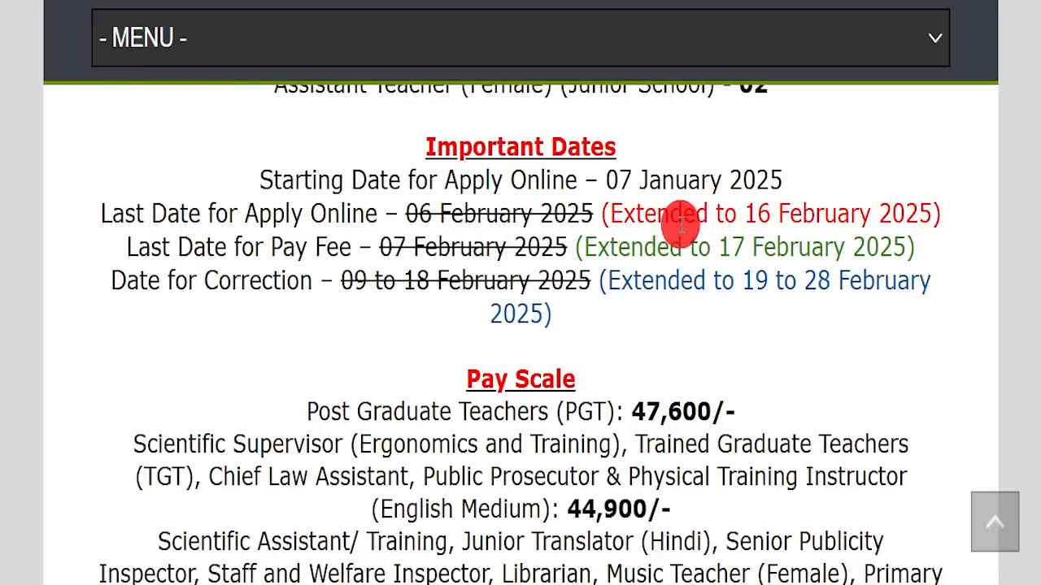
mouse_move(594, 196)
mouse_down()
mouse_move(953, 226)
mouse_move(962, 214)
mouse_up()
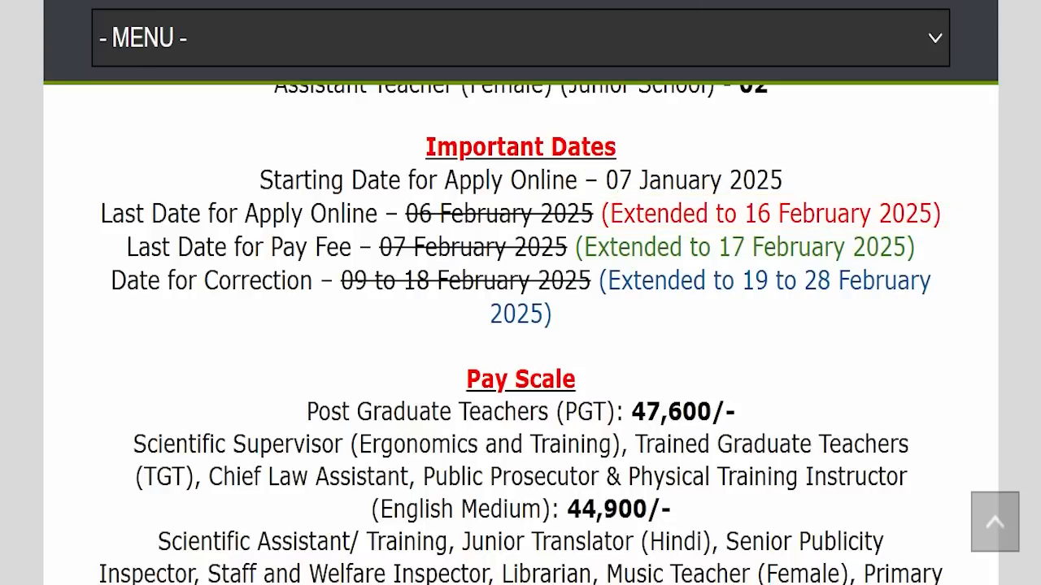
Step: Review the educational qualification and post-wise age limit requirements
scroll(601, 302, down, 5)
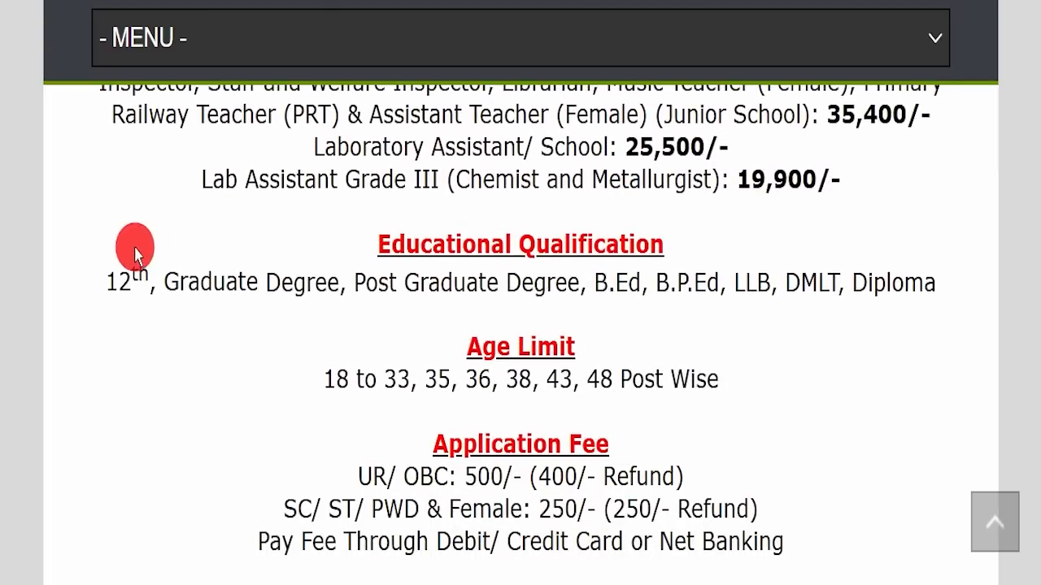
drag(101, 261, 933, 282)
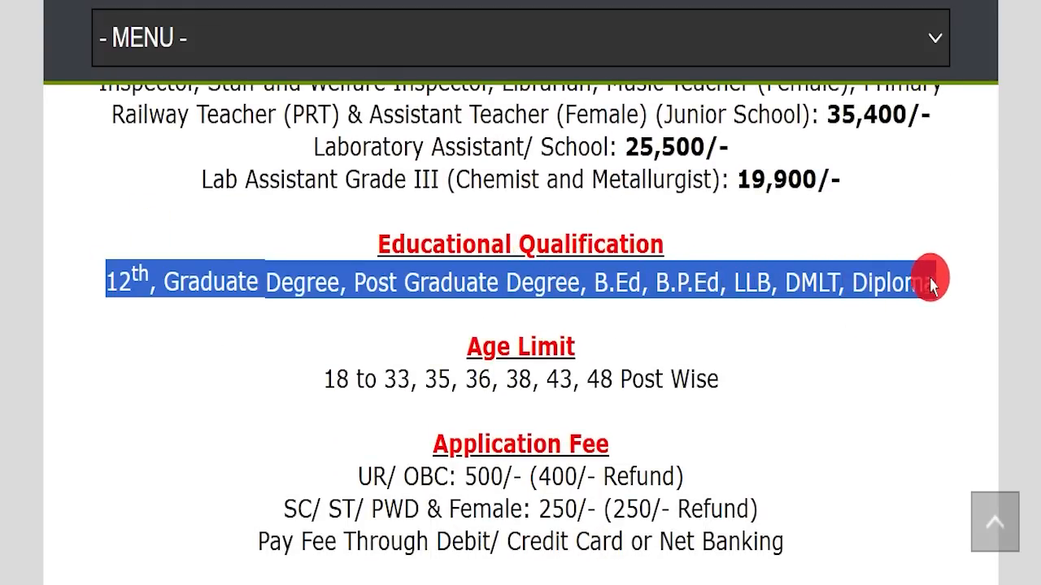
click(370, 317)
drag(324, 380, 873, 379)
Step: Review the application fee and refund for each candidate category, along with the accepted payment methods
scroll(751, 339, down, 3)
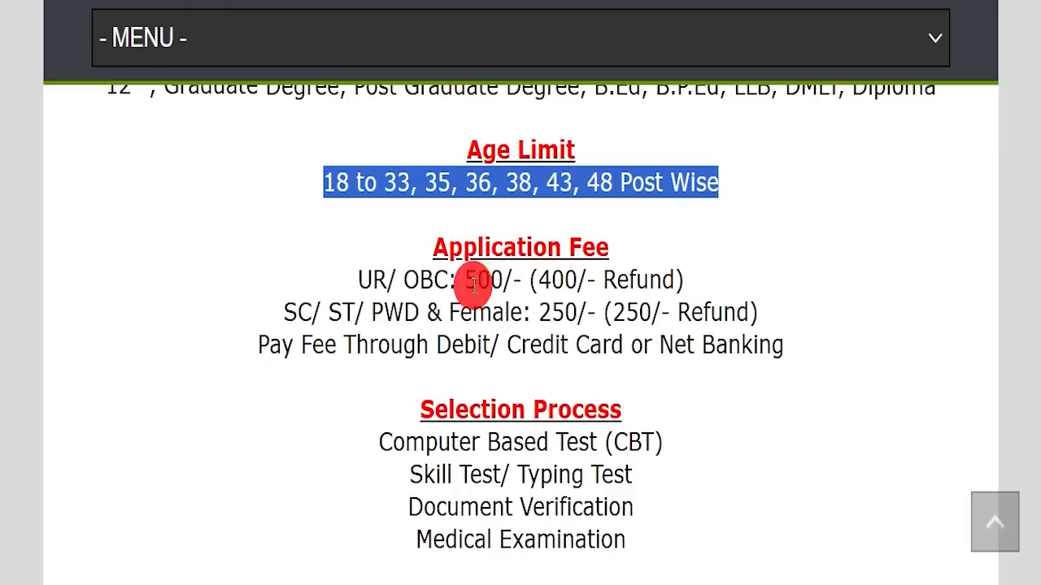
drag(284, 272, 697, 273)
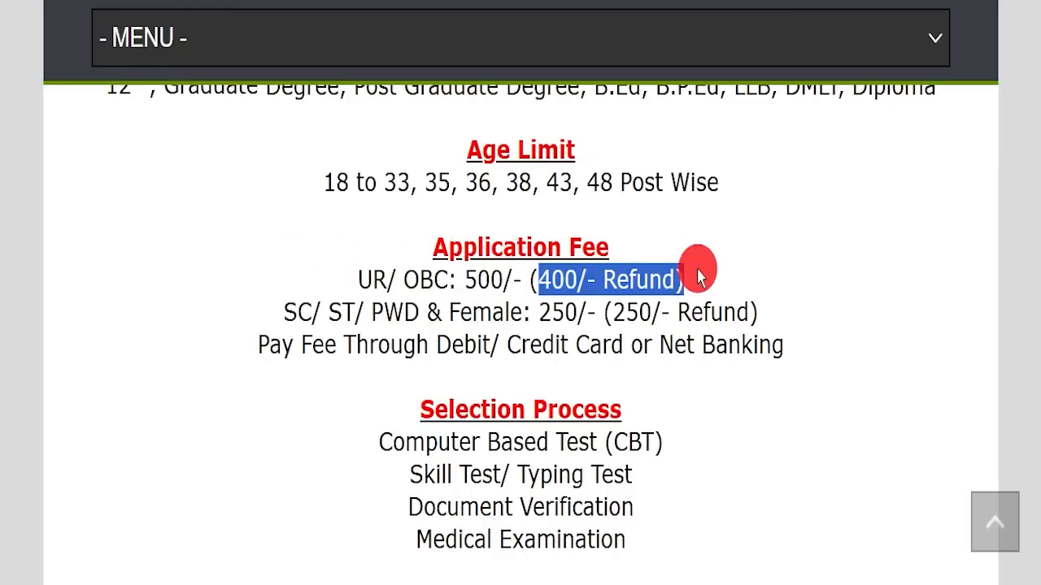
drag(285, 314, 745, 281)
drag(355, 344, 792, 353)
Step: Review the stages of the selection process and the apply mode
scroll(527, 303, down, 1)
scroll(504, 333, down, 2)
drag(404, 313, 496, 398)
drag(453, 438, 570, 439)
Step: Check the job location and the official website address in the article
scroll(662, 365, down, 2)
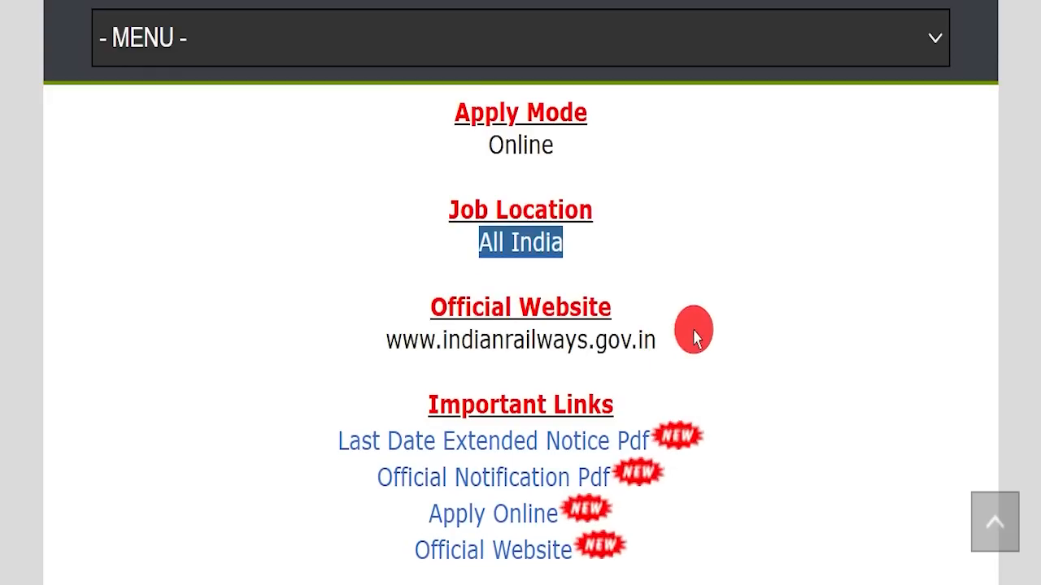
drag(348, 330, 715, 349)
click(712, 350)
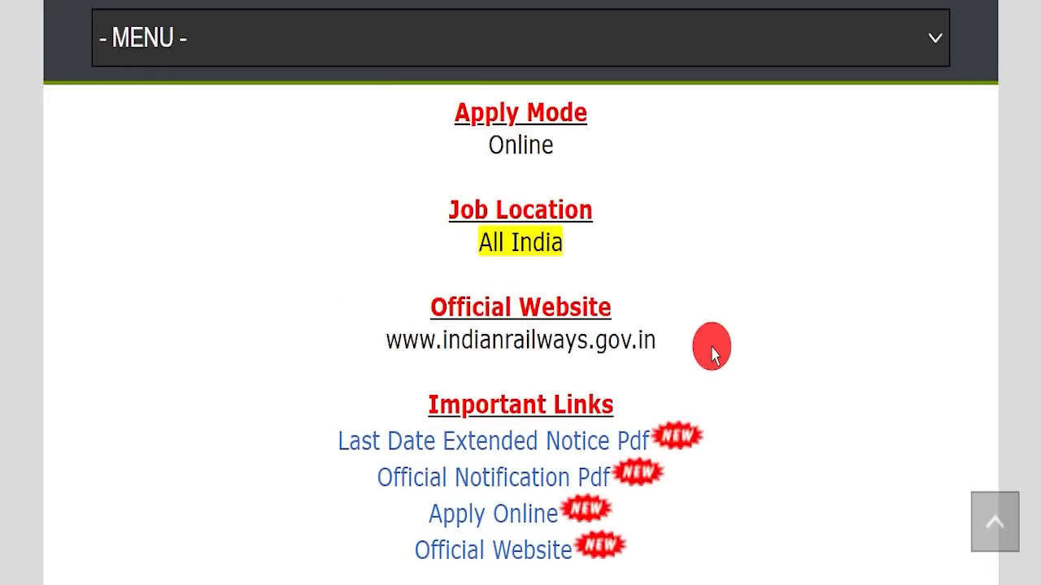
Step: Check the Last Date Extended Notice PDF for the revised closing date of online applications
scroll(708, 349, down, 1)
drag(293, 397, 626, 390)
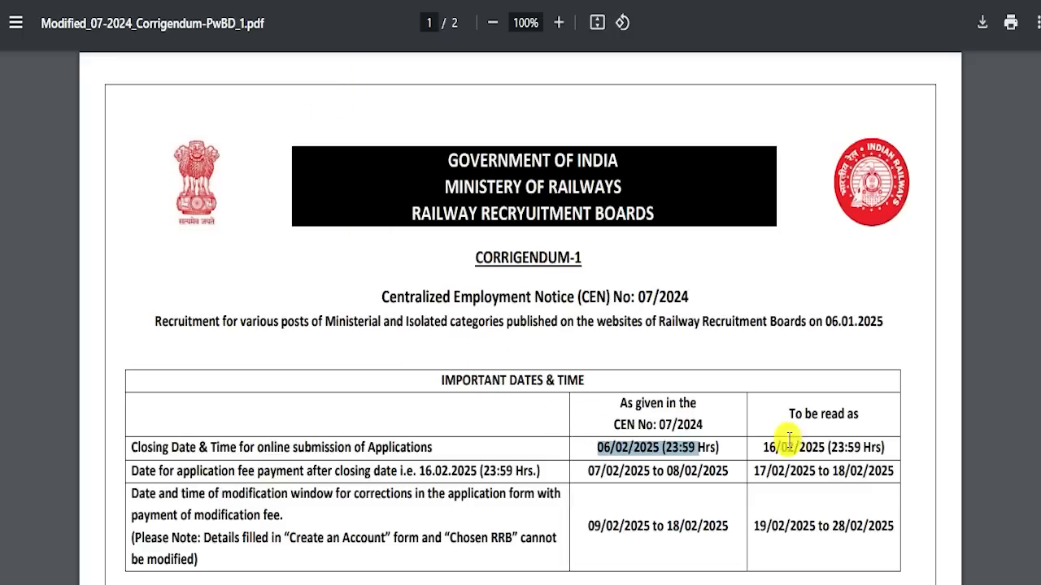
drag(789, 440, 870, 445)
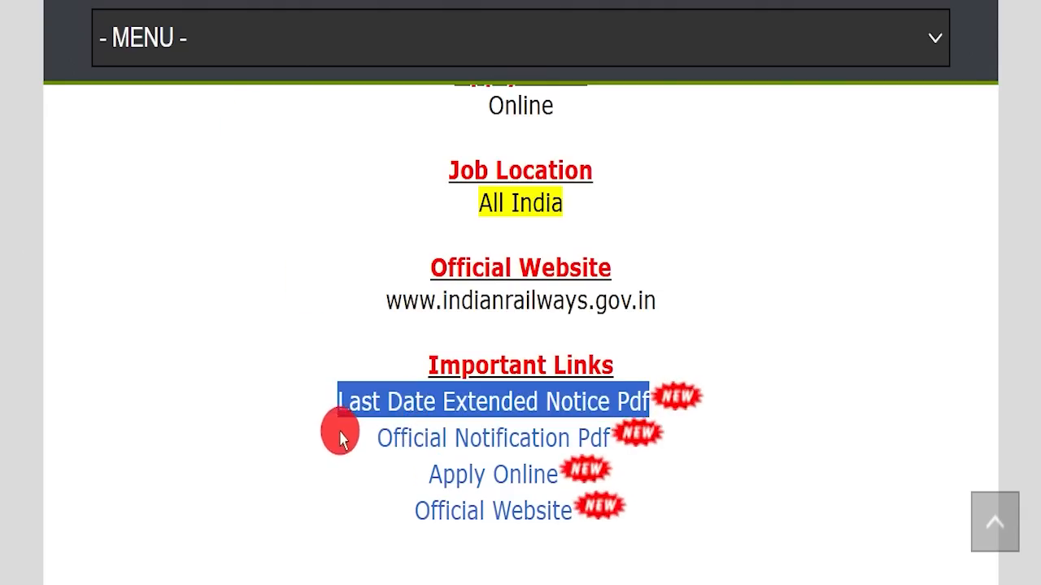
Step: Open the Official Notification PDF for CEN 07/2024 and skim through its pages
drag(340, 440, 600, 430)
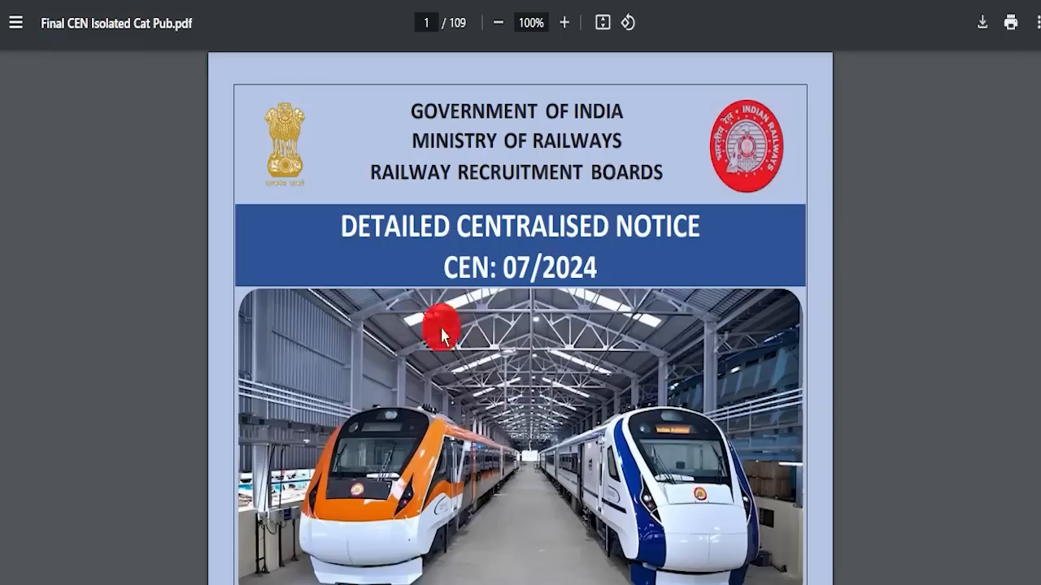
scroll(518, 344, down, 20)
scroll(508, 338, down, 20)
scroll(469, 325, down, 20)
scroll(480, 313, down, 20)
scroll(464, 289, down, 20)
scroll(475, 298, down, 20)
scroll(459, 292, down, 20)
scroll(463, 291, down, 20)
scroll(444, 277, down, 20)
scroll(473, 303, down, 20)
scroll(481, 321, down, 10)
Step: Examine the post-wise pay, age and minimum qualification tables from page 86 of the notification onward
drag(1035, 218, 1038, 467)
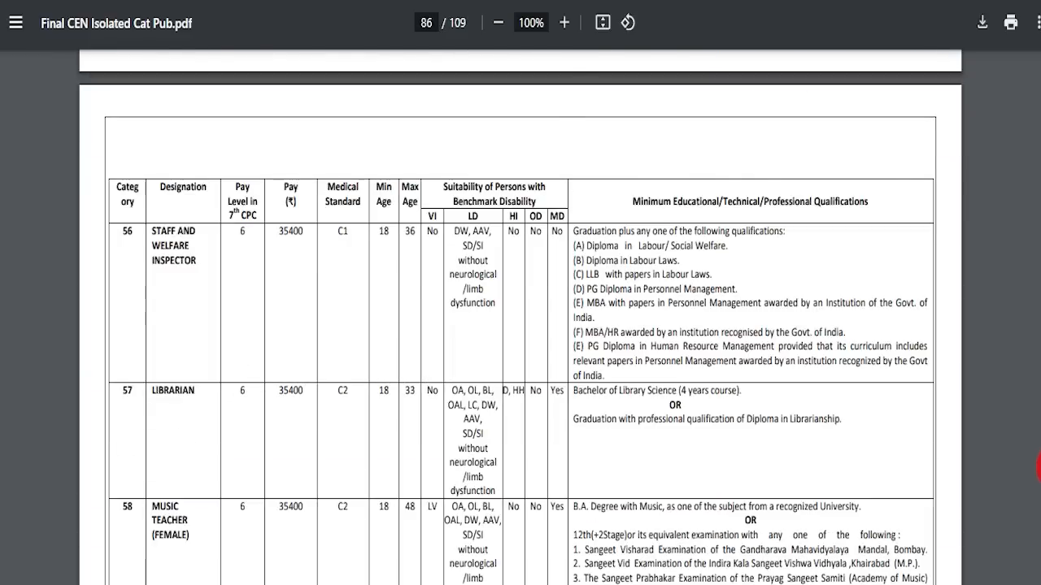
scroll(663, 327, down, 3)
drag(644, 299, 565, 379)
scroll(507, 309, down, 20)
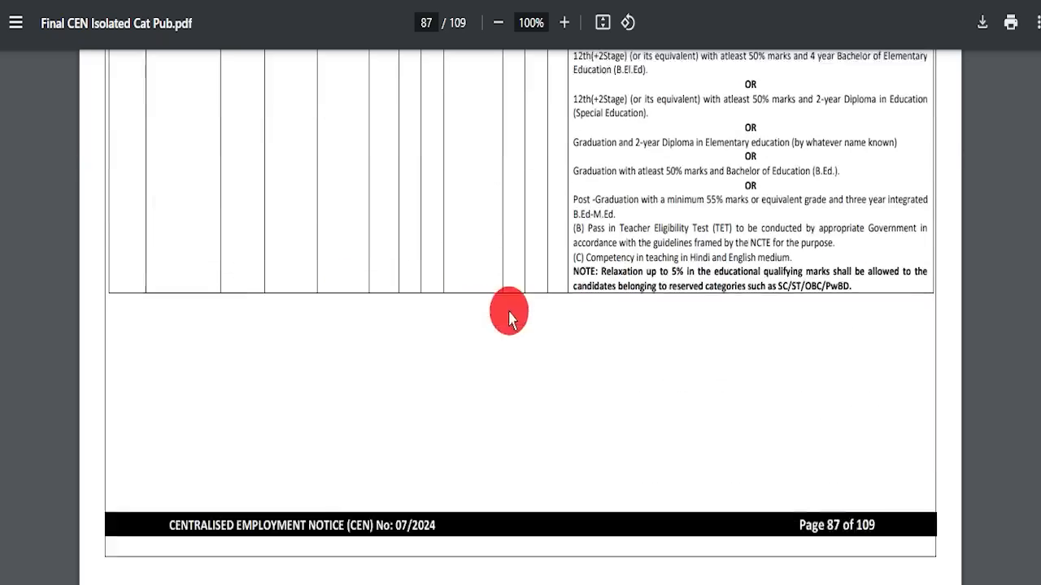
scroll(593, 309, down, 20)
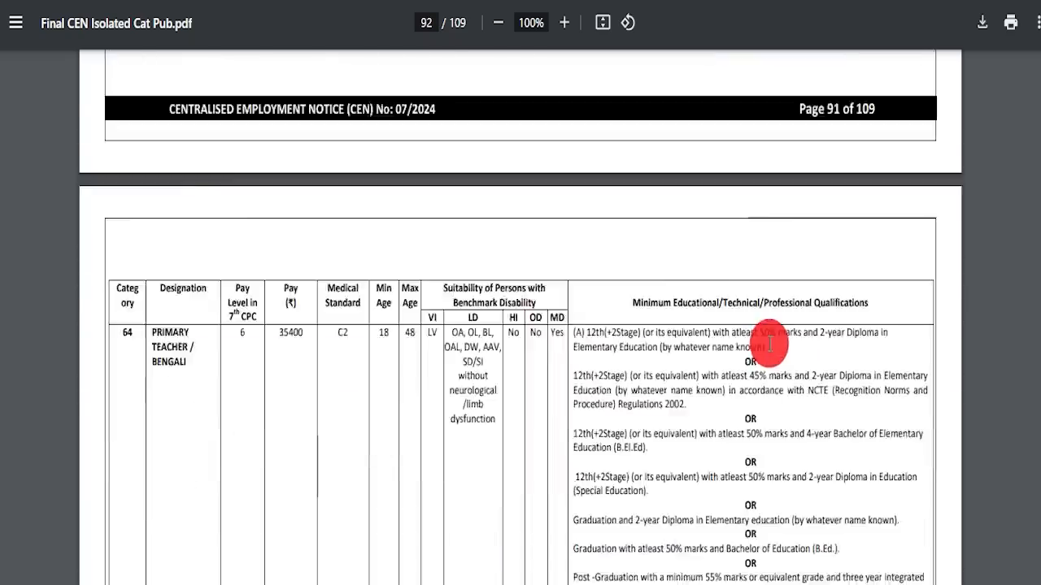
Step: Skim the post-wise vacancy tables in the remaining pages of the official notification
scroll(791, 353, down, 20)
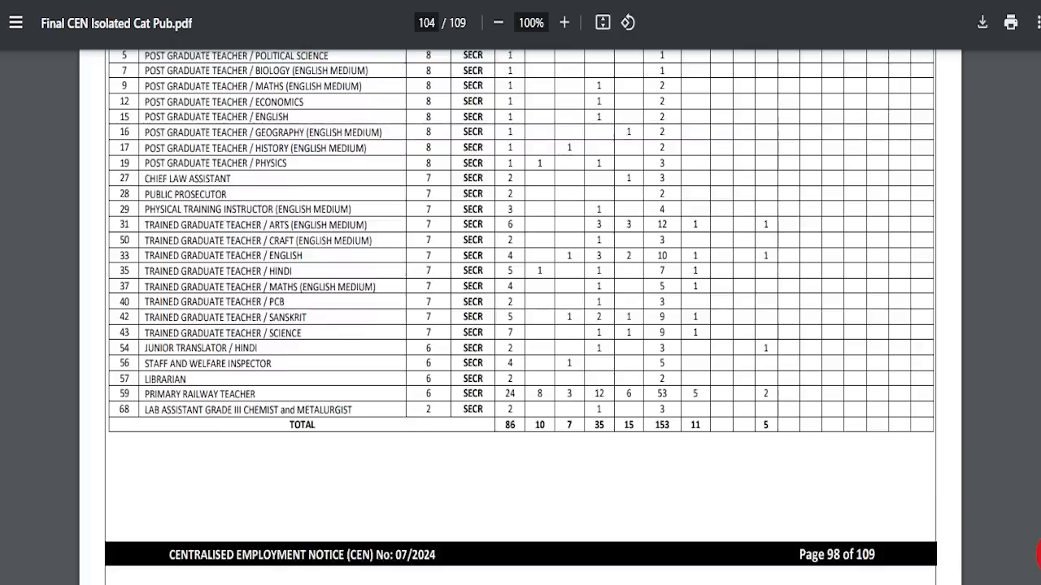
drag(1038, 554, 1038, 73)
scroll(398, 352, up, 5)
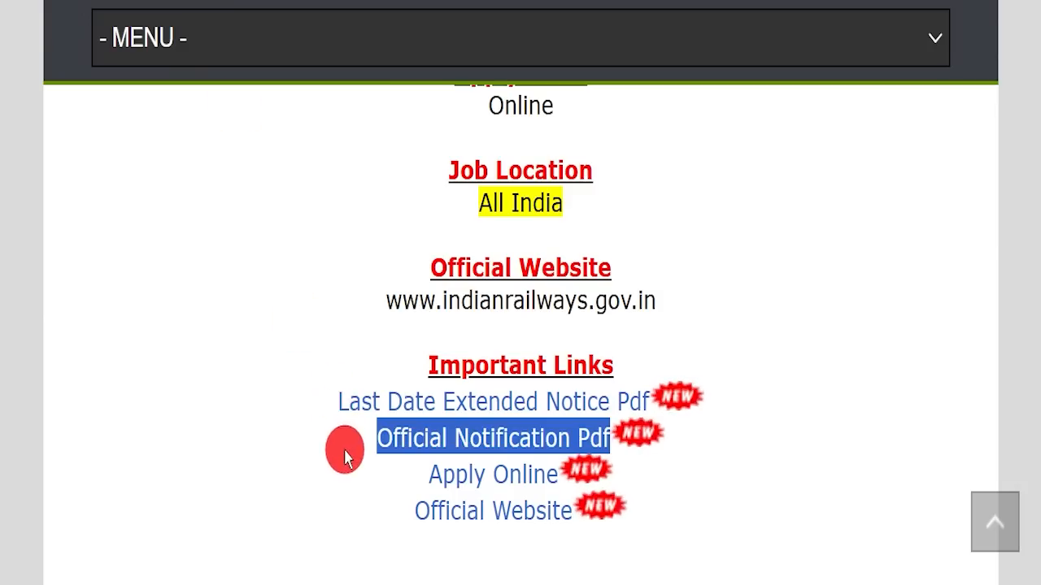
Step: Open the Apply Online link from the article and view the sign-in page for existing account holders
drag(350, 472, 540, 471)
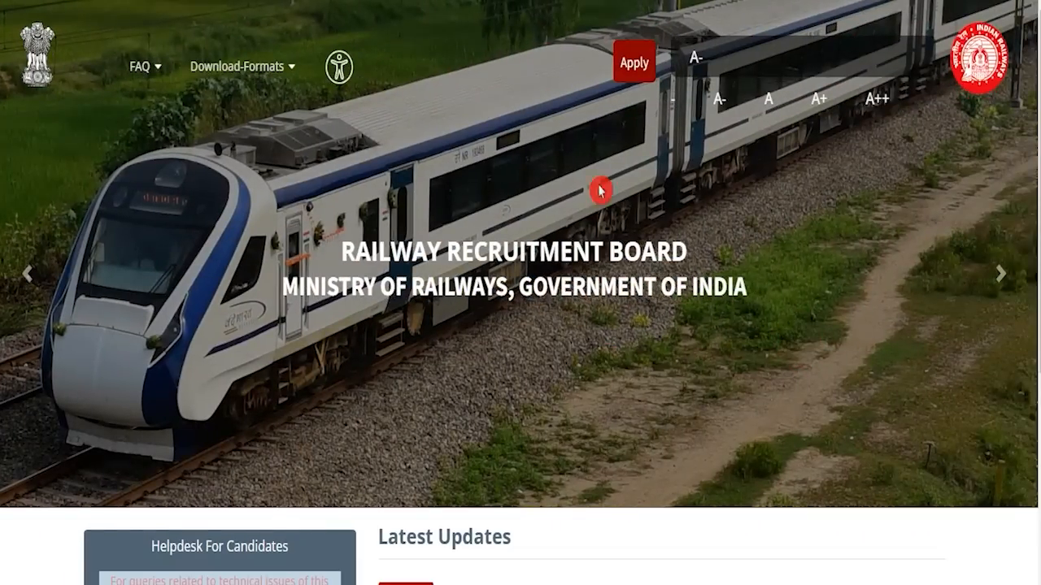
click(635, 63)
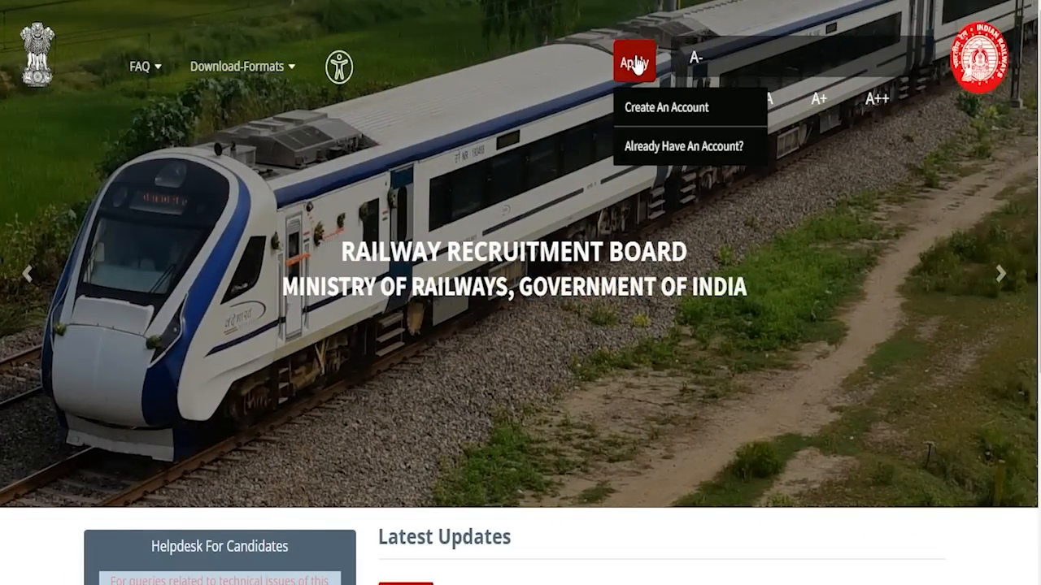
click(595, 225)
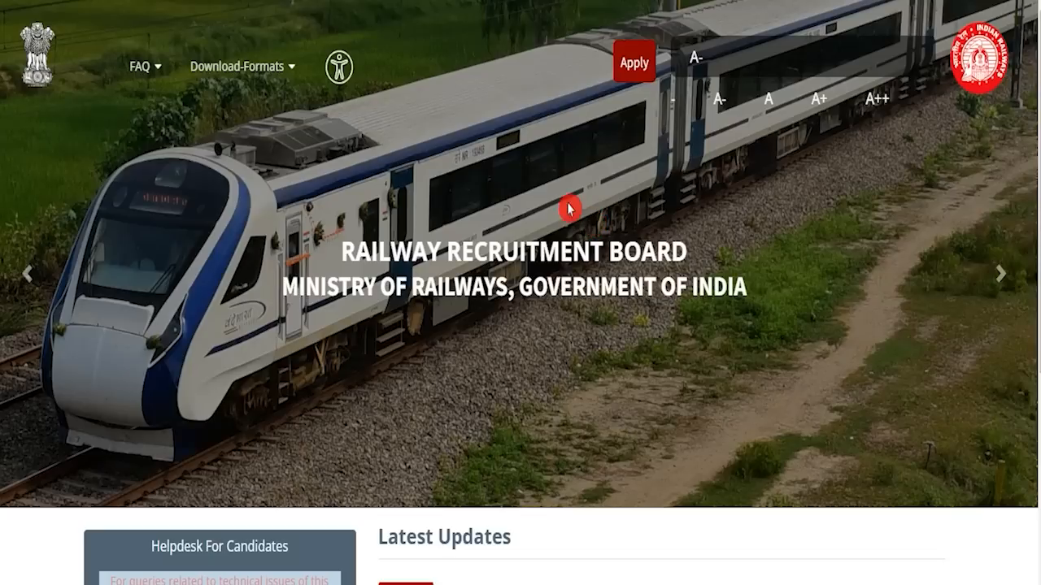
click(611, 81)
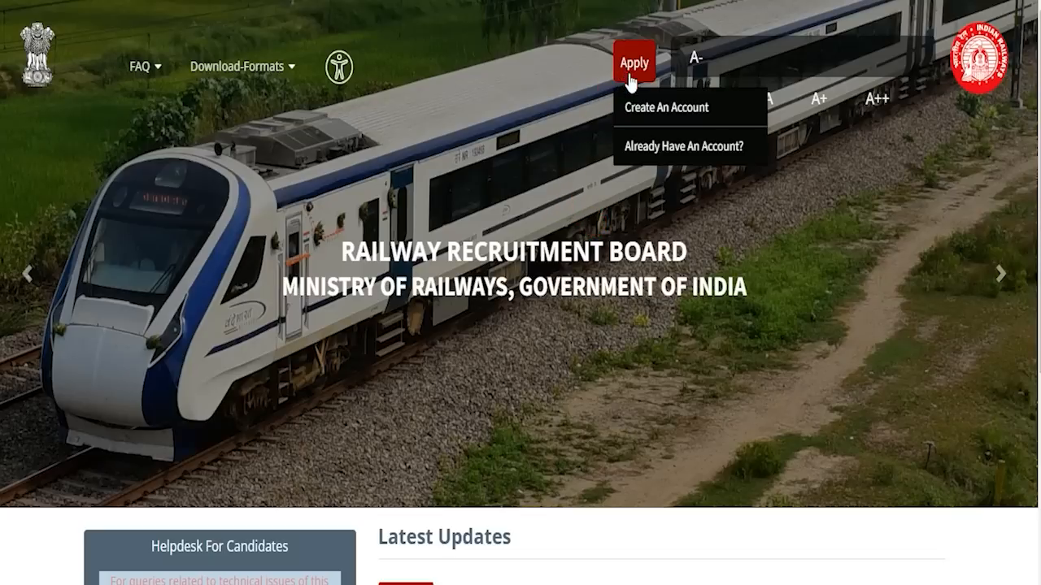
click(687, 151)
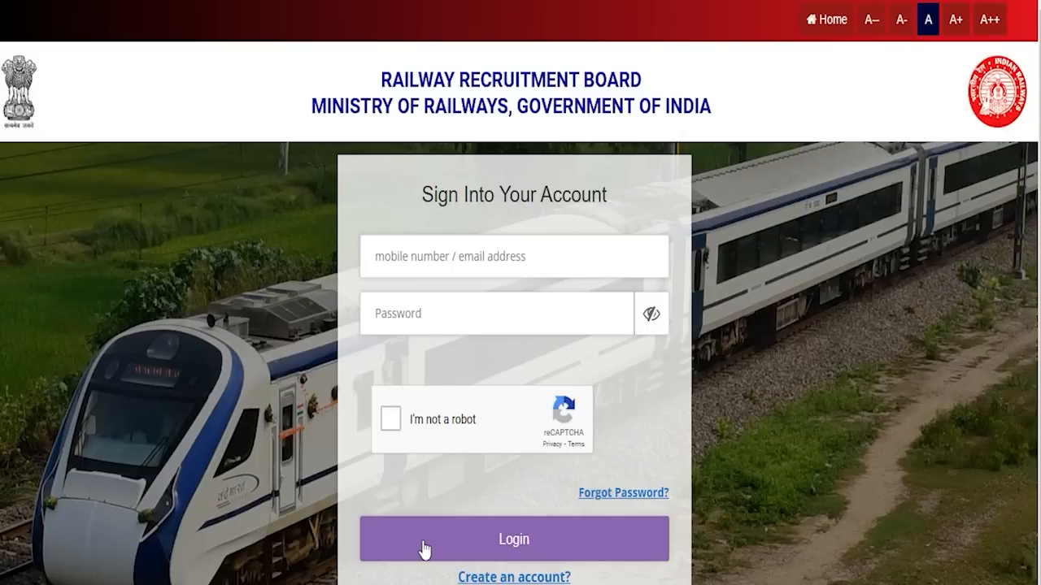
Step: Return to the recruitment board's home page, open the Create an Account form and acknowledge its note
click(827, 19)
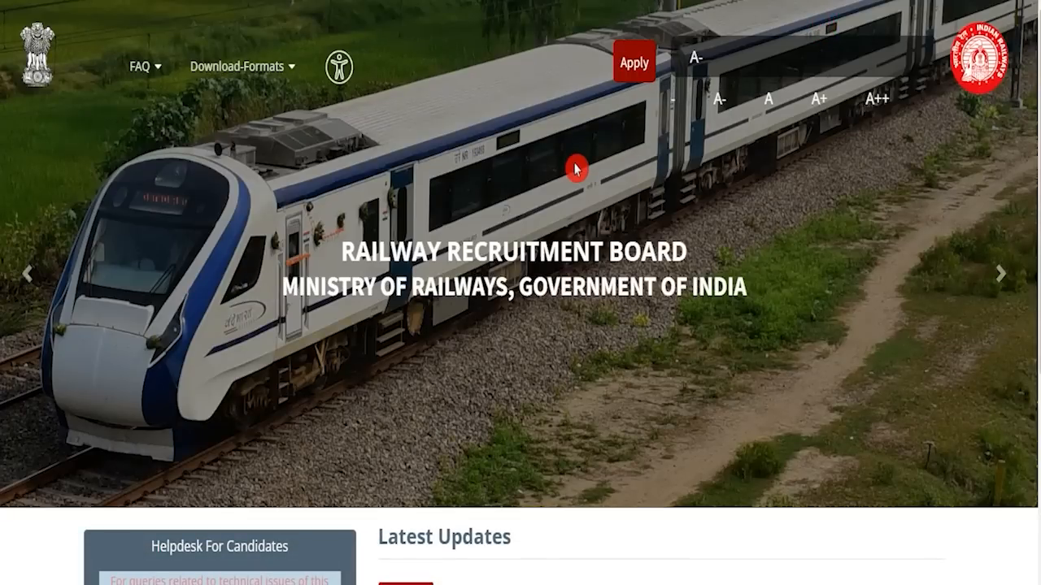
click(635, 58)
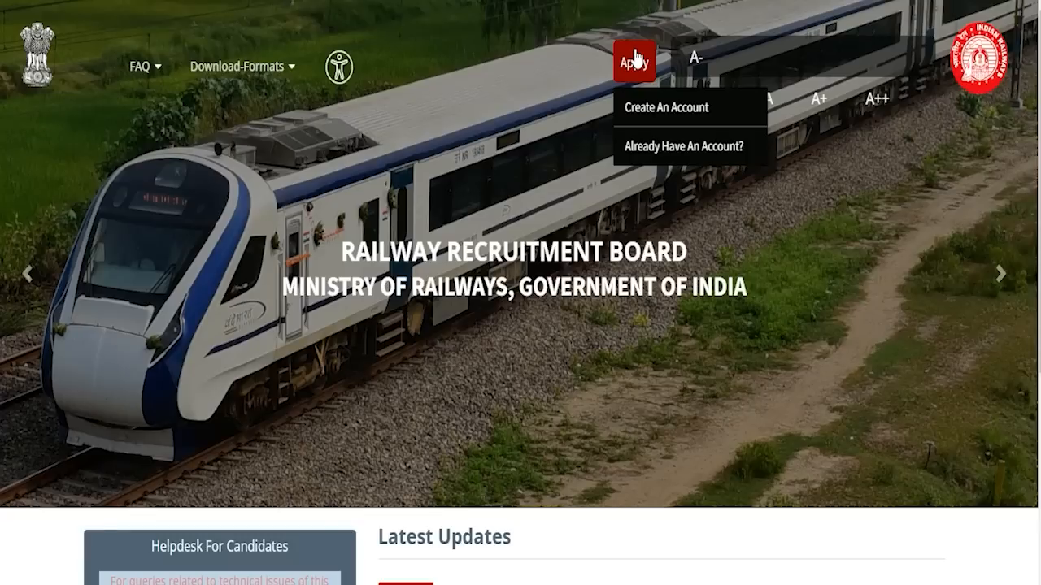
click(653, 108)
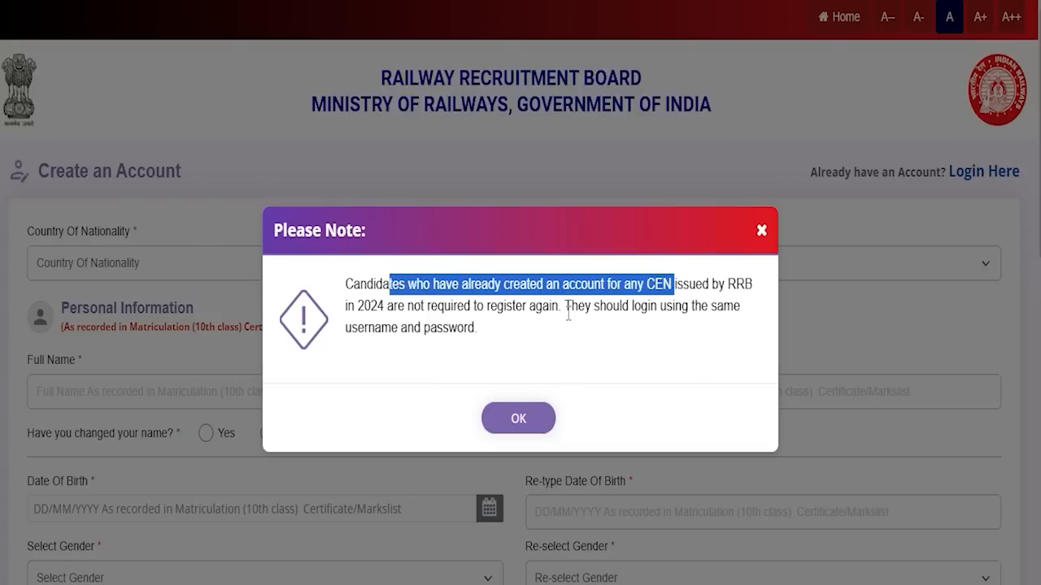
click(535, 418)
Step: Set the country of nationality to India and enter the applicant's full name in both name fields
click(122, 274)
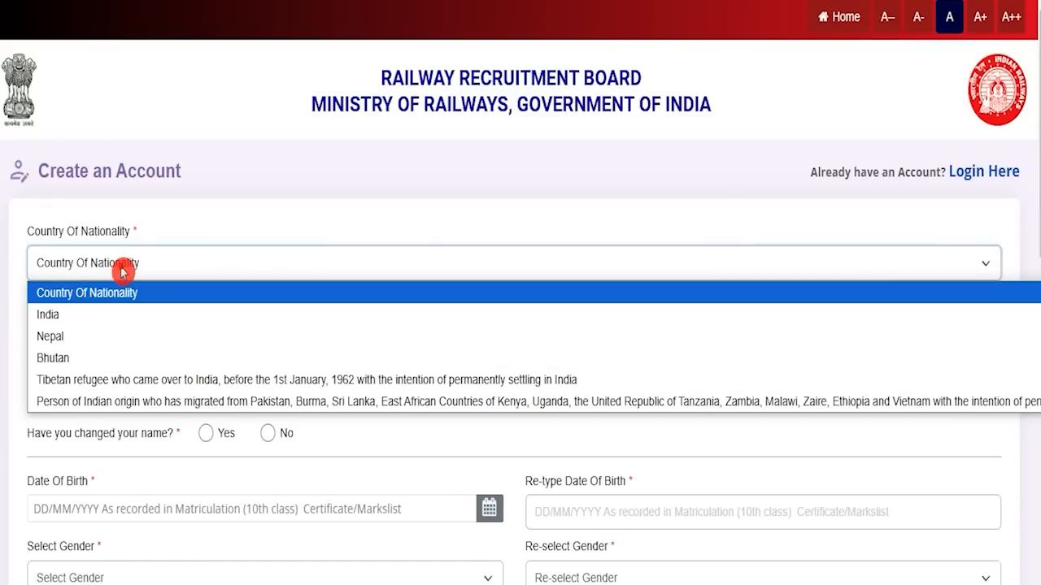
click(48, 313)
click(108, 391)
text(AMIT)
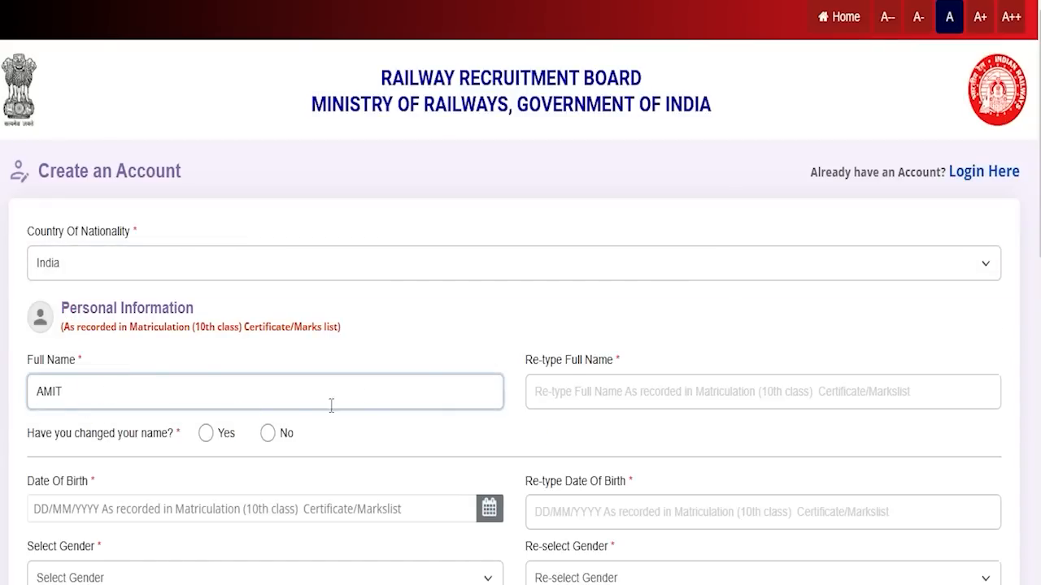
click(529, 393)
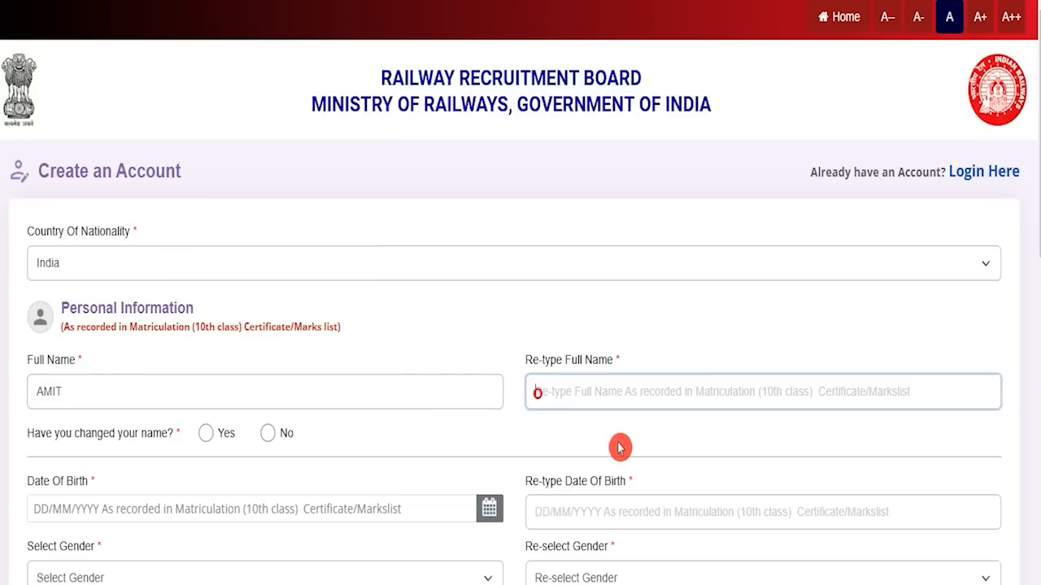
text(AMIT)
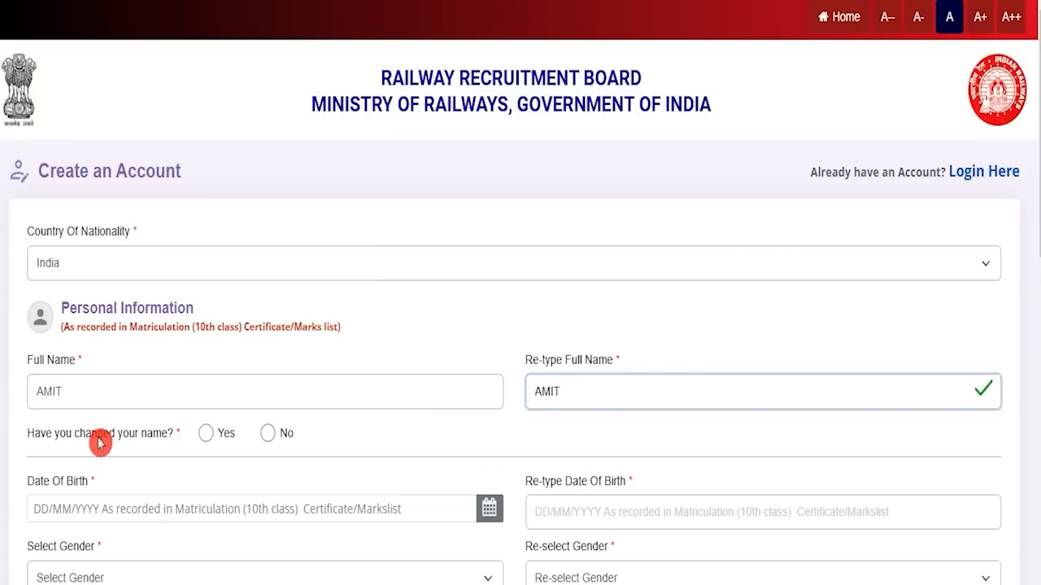
Step: Answer Yes to the name-change question, agree to the information notice and check the new name fields
drag(55, 433, 123, 433)
click(207, 439)
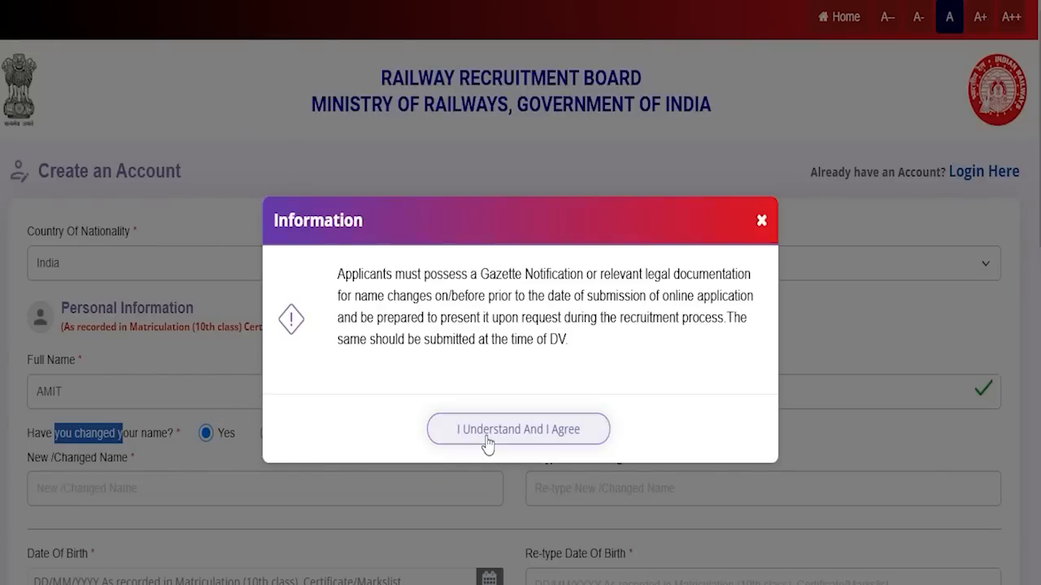
click(514, 432)
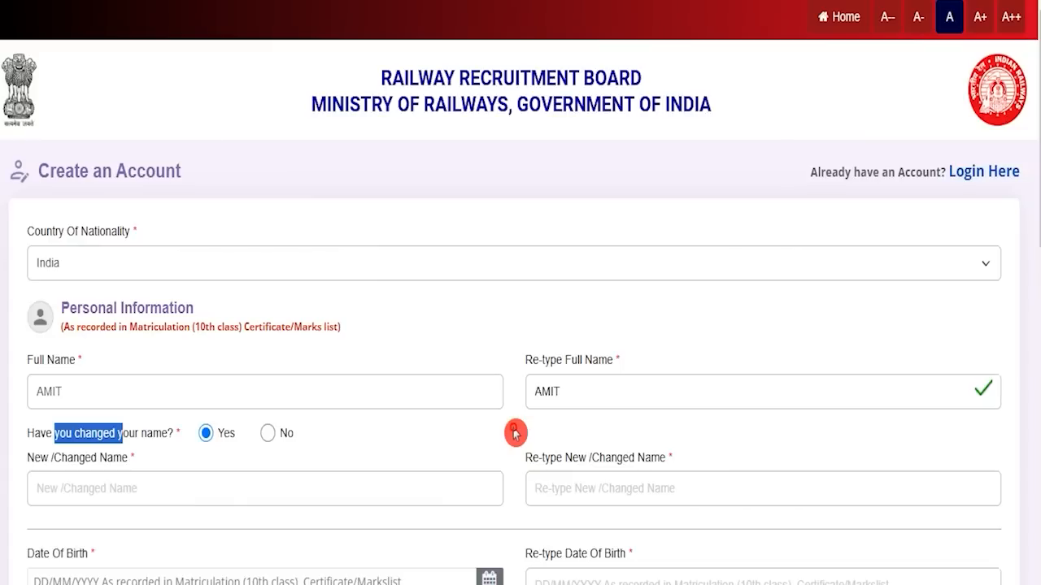
click(134, 488)
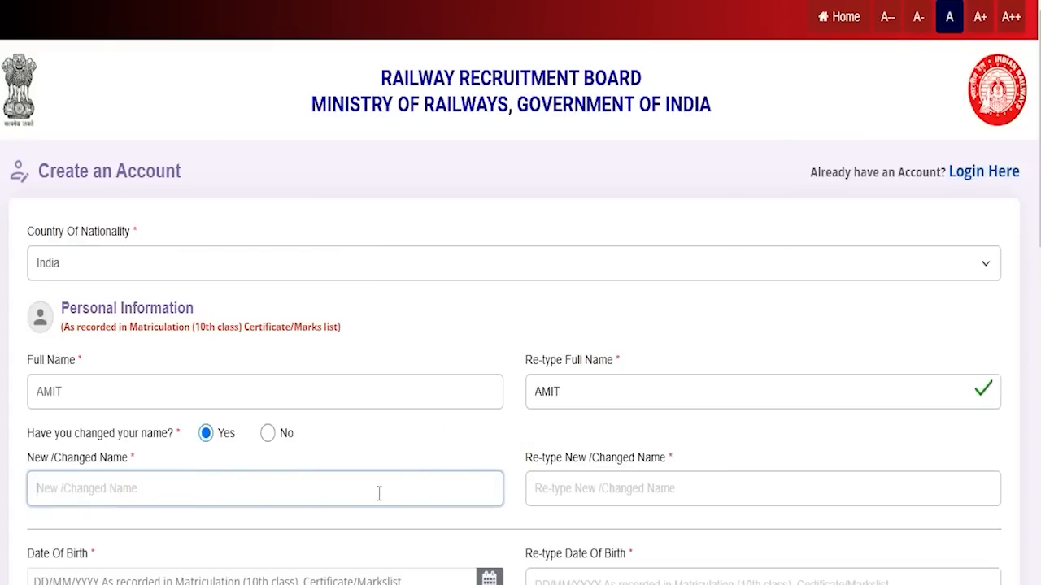
click(585, 485)
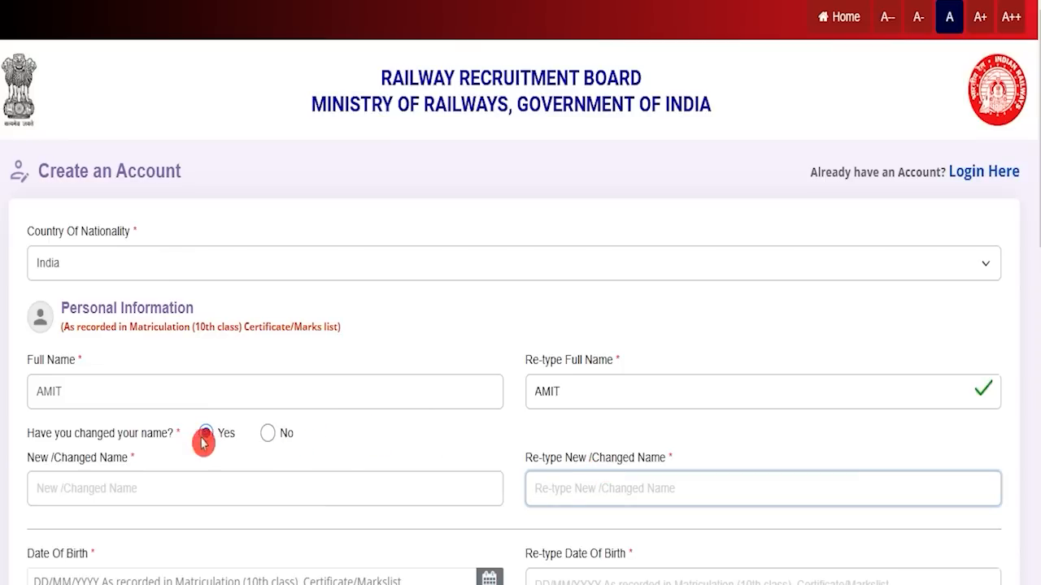
Step: Set the answer to the name-change question to No
click(57, 438)
drag(57, 438, 119, 435)
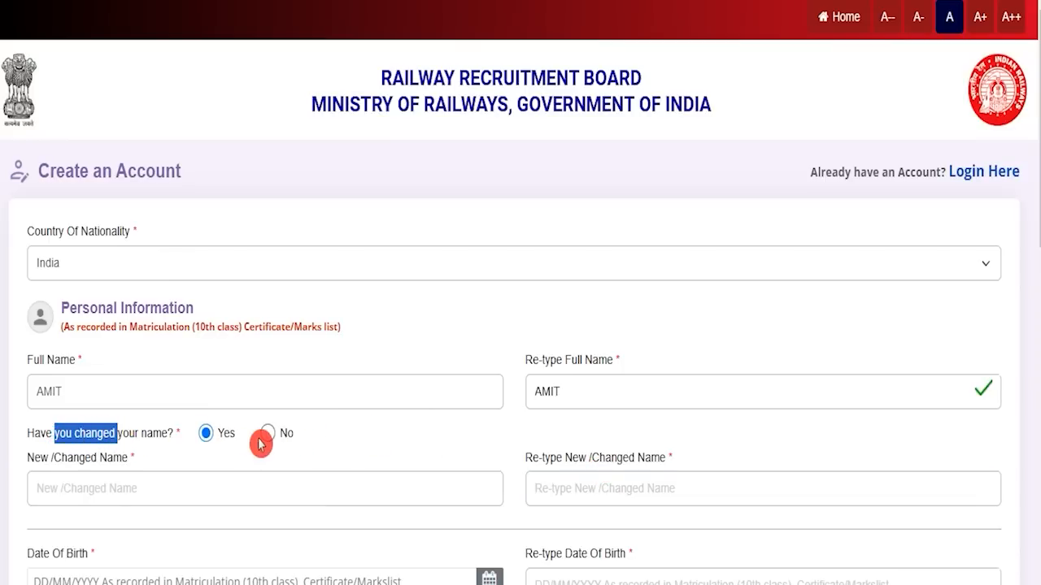
click(269, 433)
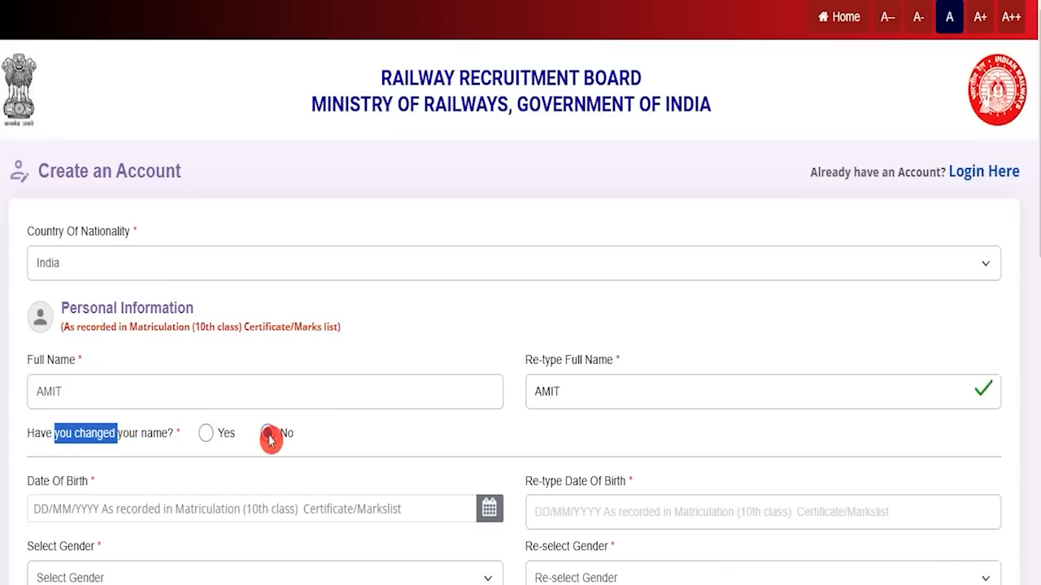
Step: Look at the date of birth calendar and the field for retyping the date
scroll(271, 440, down, 2)
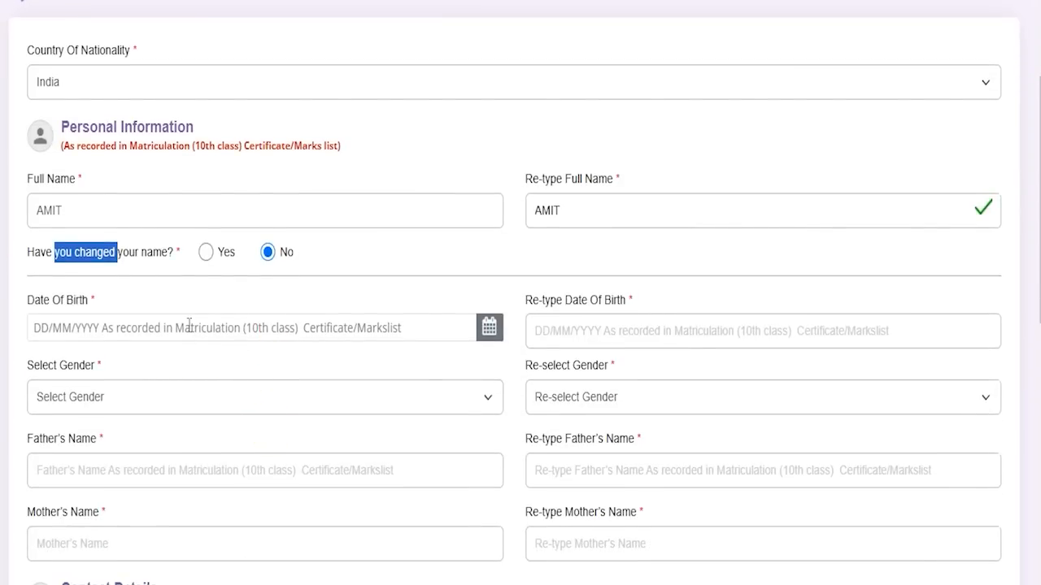
click(189, 325)
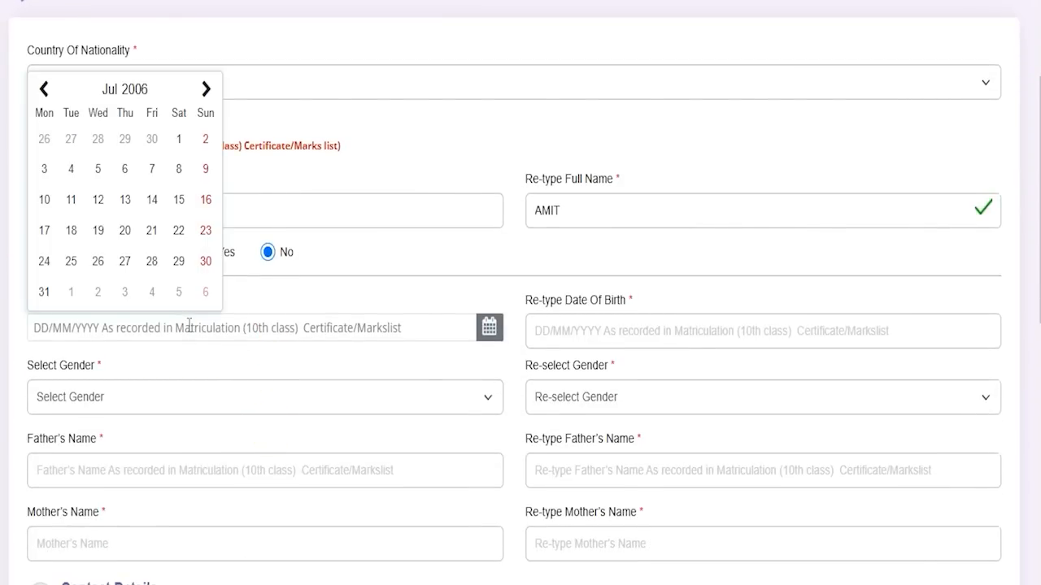
click(601, 328)
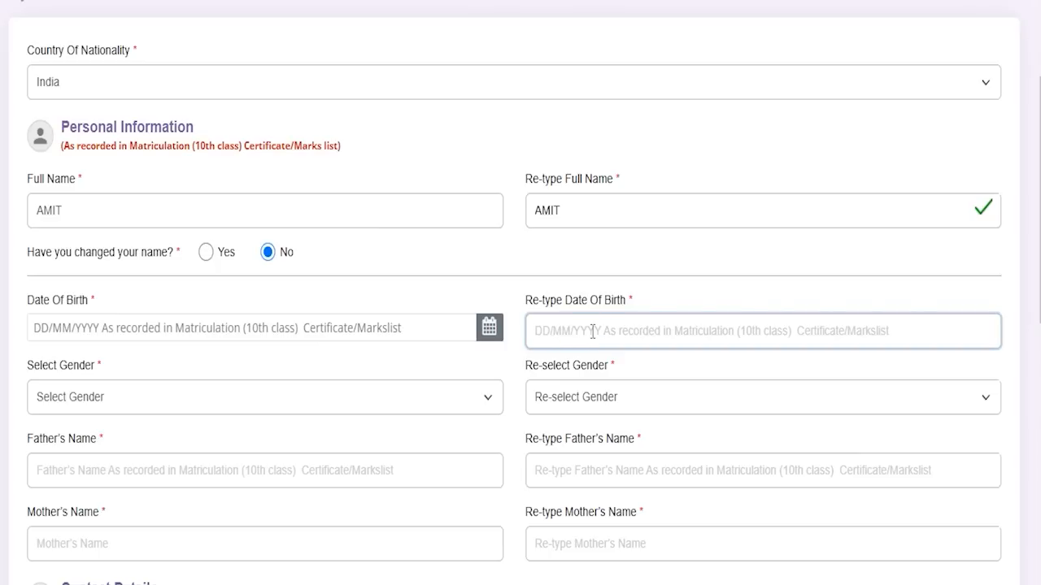
Step: Select Male as the gender and confirm the same choice in the re-select field
click(291, 407)
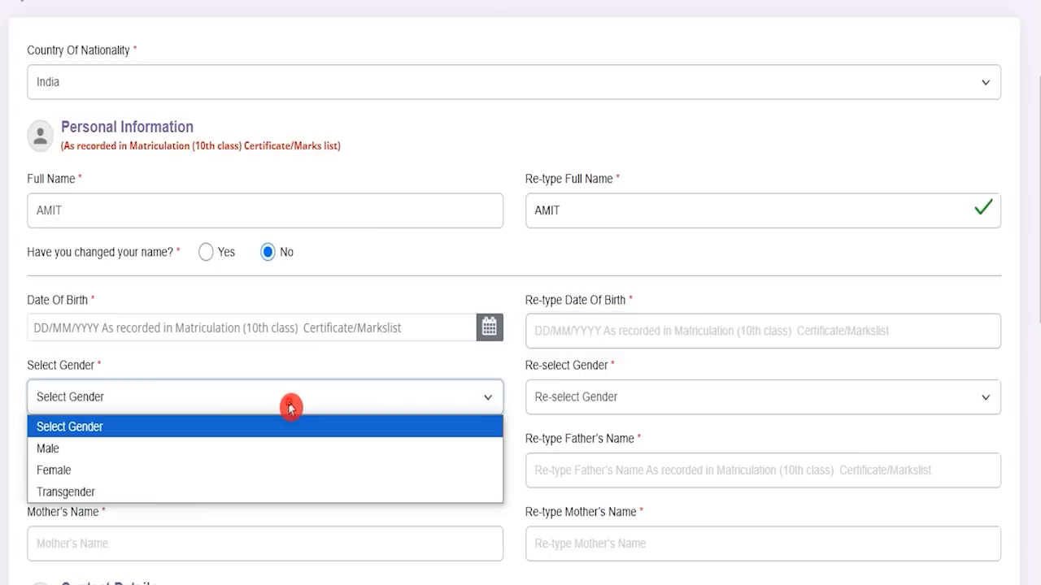
click(202, 446)
click(588, 399)
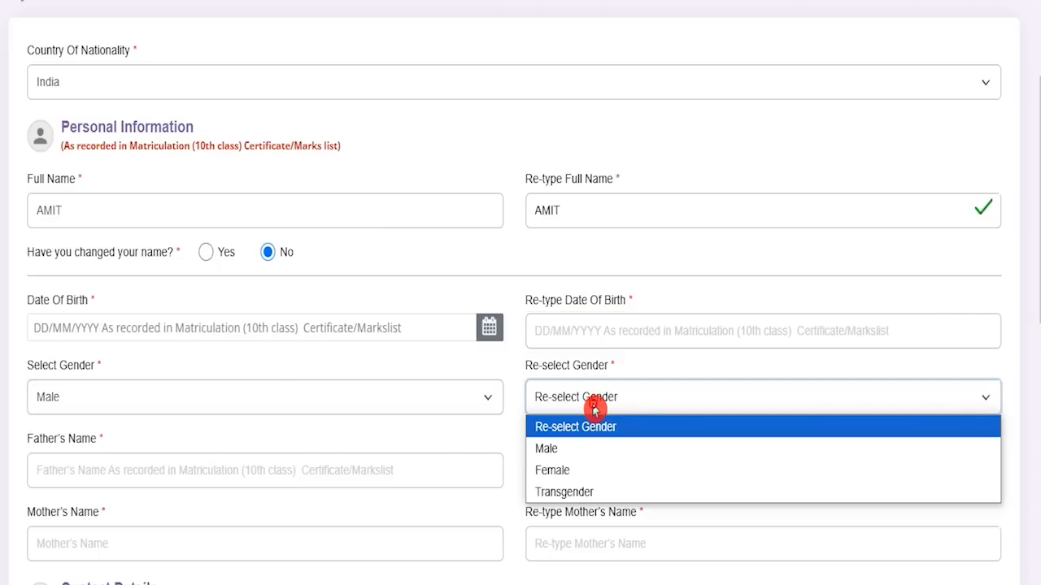
click(572, 454)
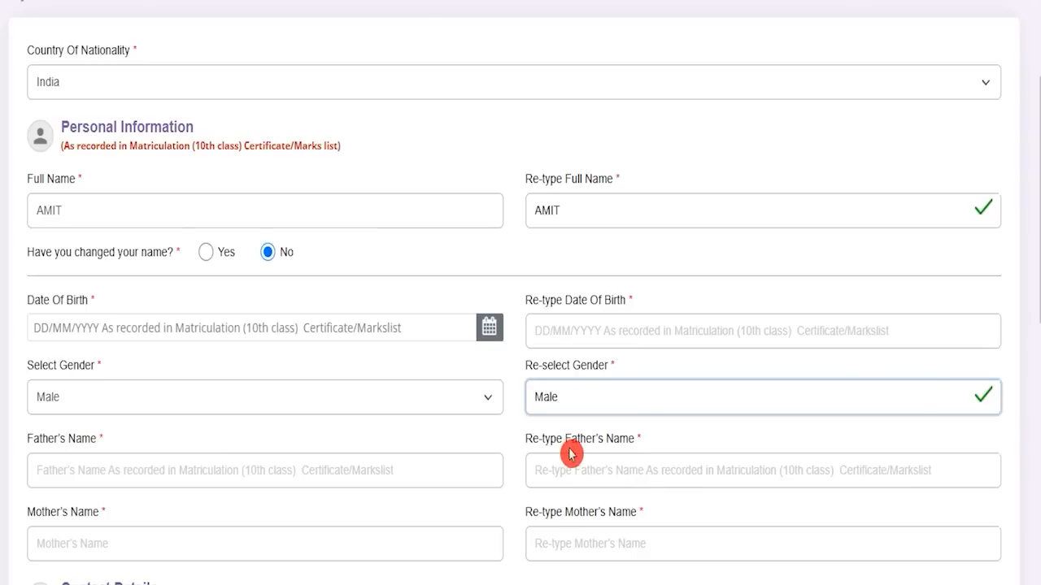
Step: Enter the father's name and the mother's name, retyping each in its confirmation field
click(163, 466)
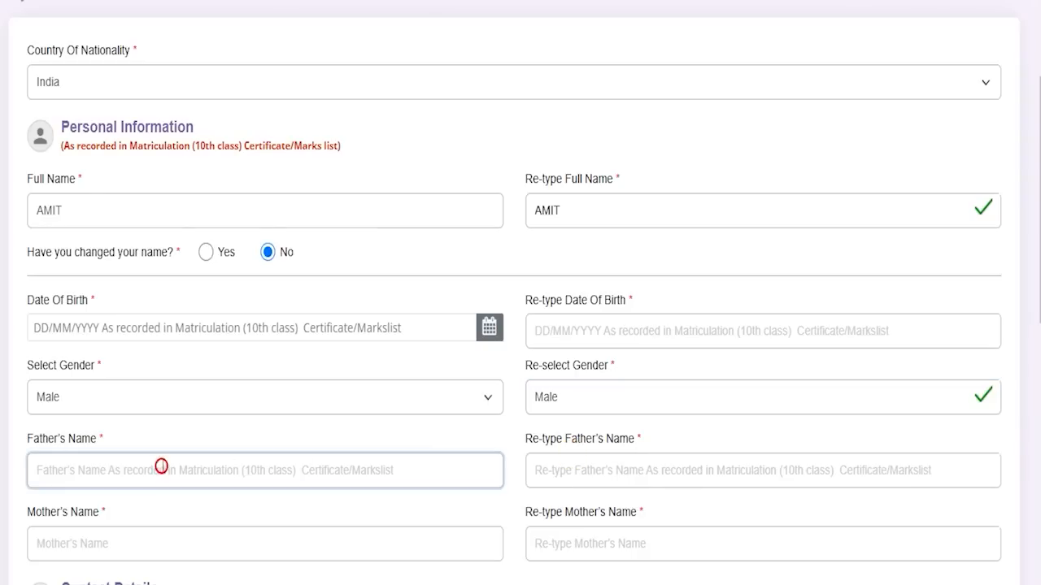
text(RAKESH)
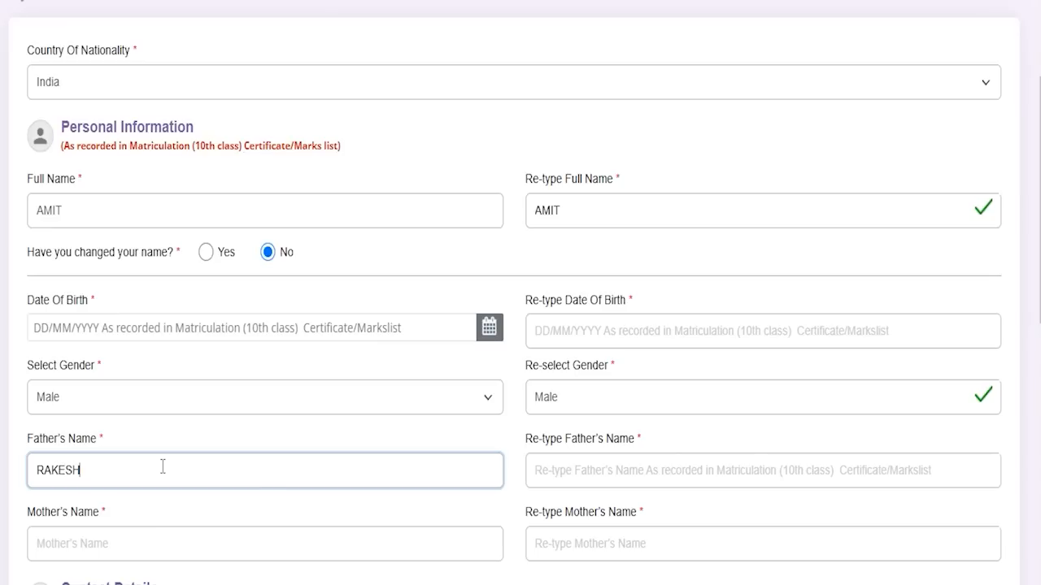
click(624, 460)
text(RA)
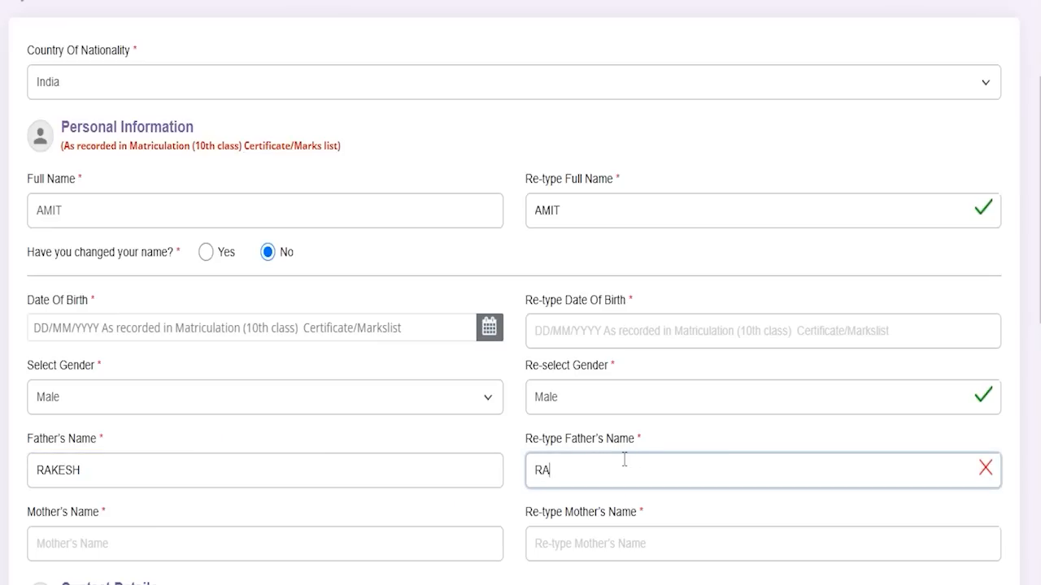
text(KESH)
click(227, 537)
text(REEN)
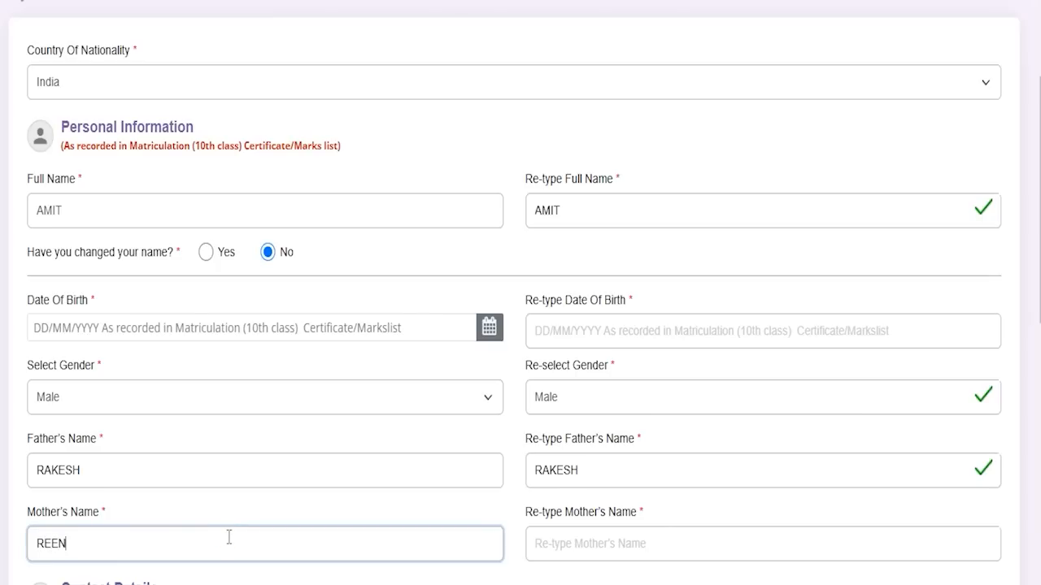
click(653, 529)
text(REENA)
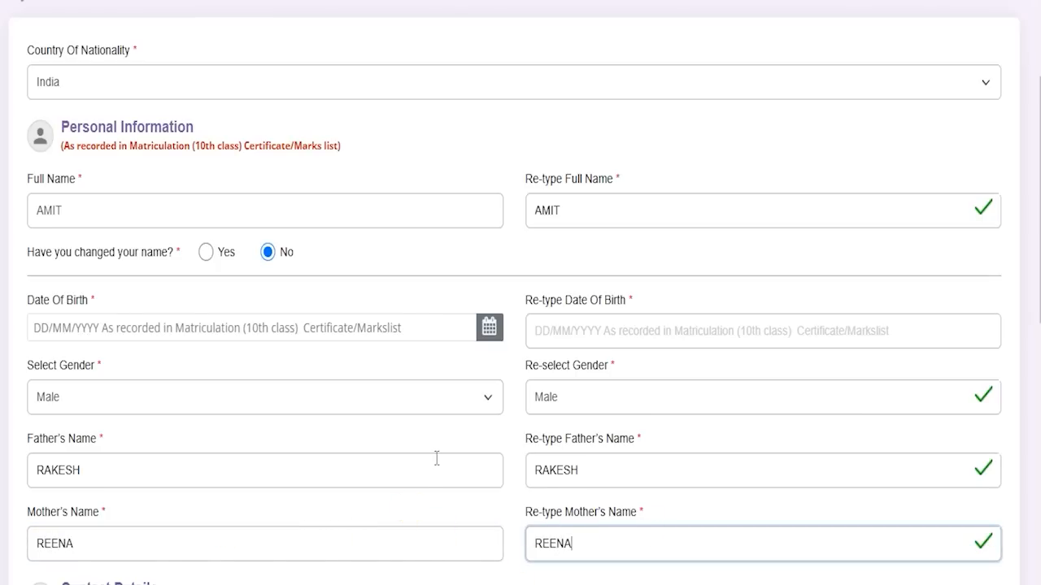
Step: Examine the contact details section, including the email address, mobile number and OTP fields
scroll(437, 458, down, 5)
drag(65, 227, 126, 229)
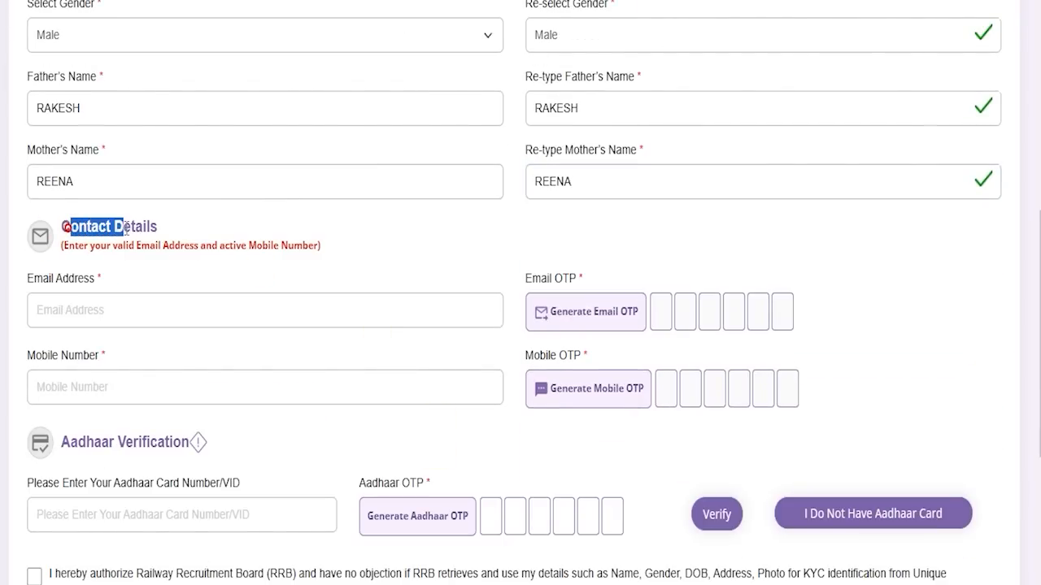
click(116, 306)
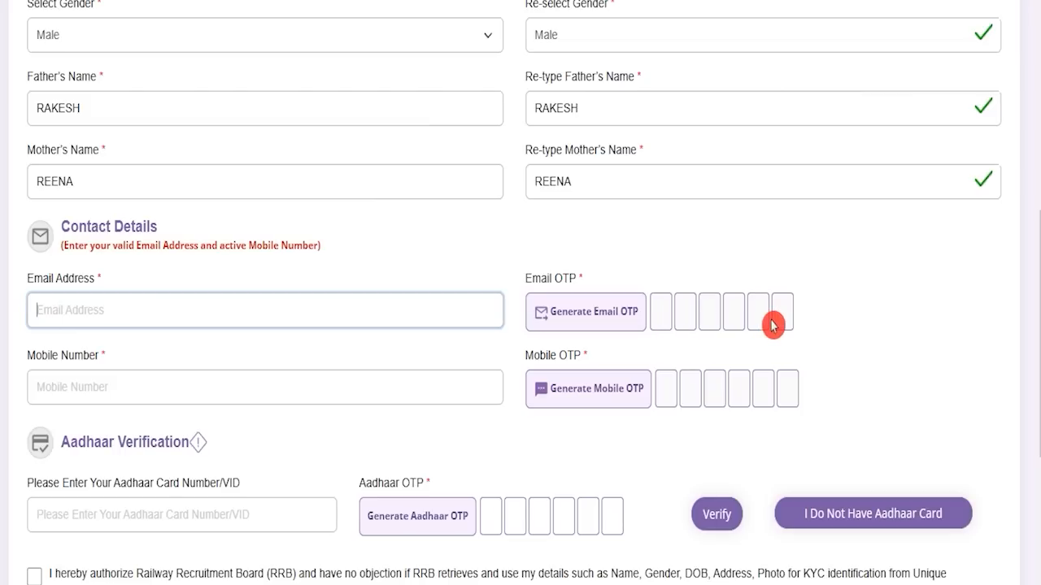
click(104, 383)
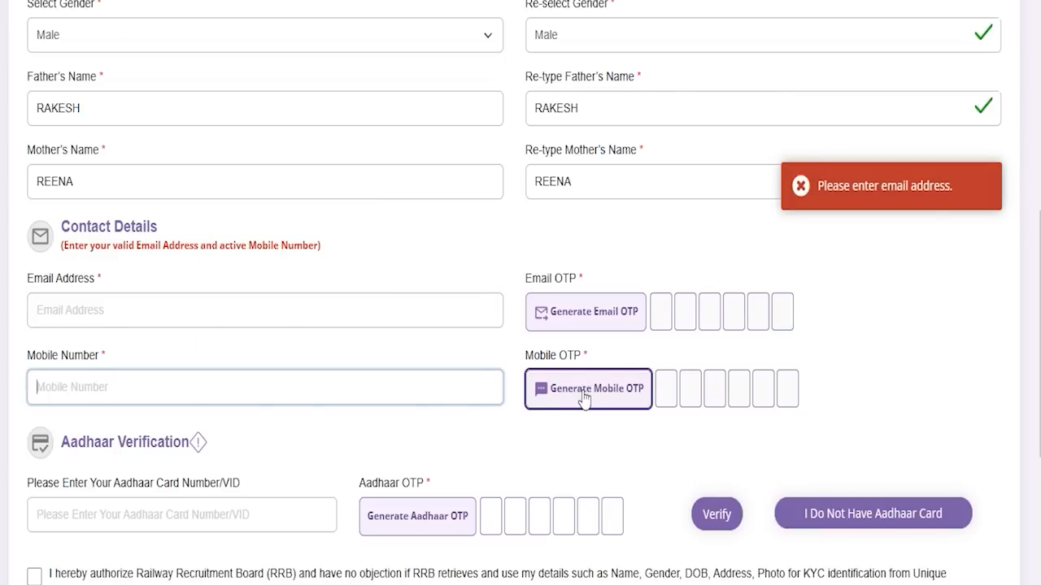
click(671, 390)
click(690, 390)
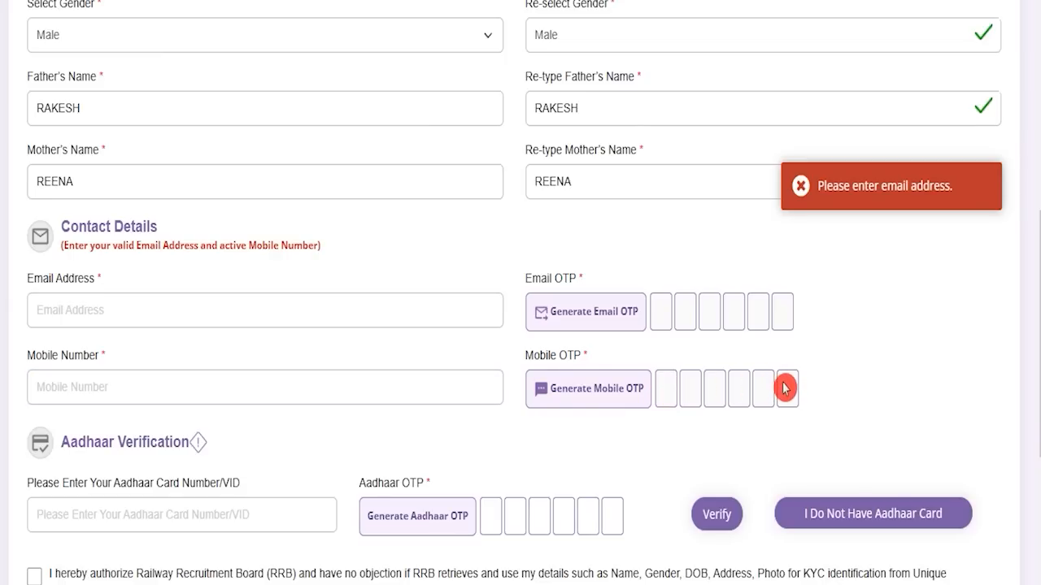
Step: Skip Aadhaar verification by choosing "I Do Not Have Aadhaar Card" and confirming that choice in the information dialog
scroll(227, 450, down, 2)
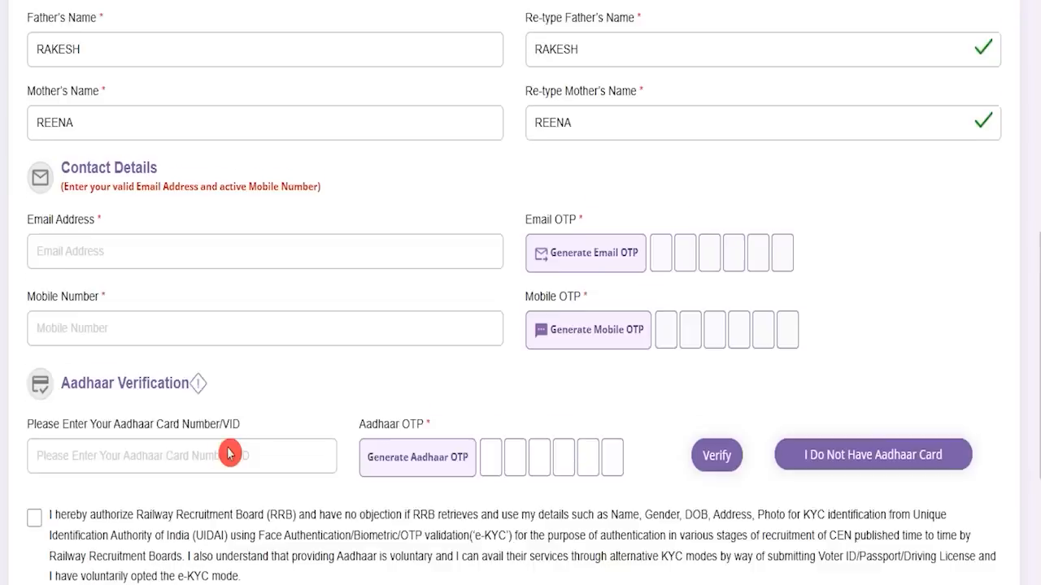
click(153, 337)
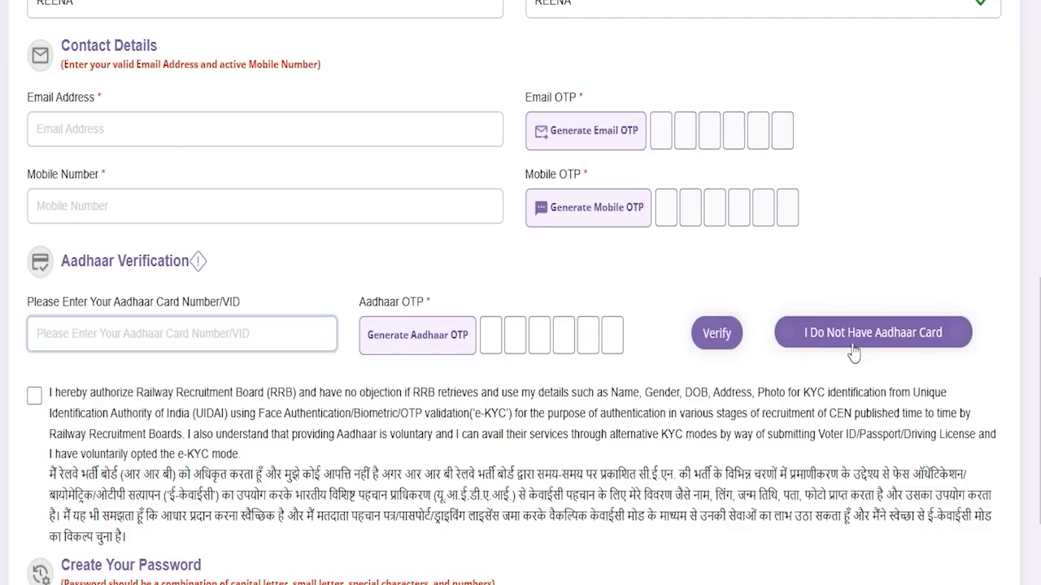
click(902, 340)
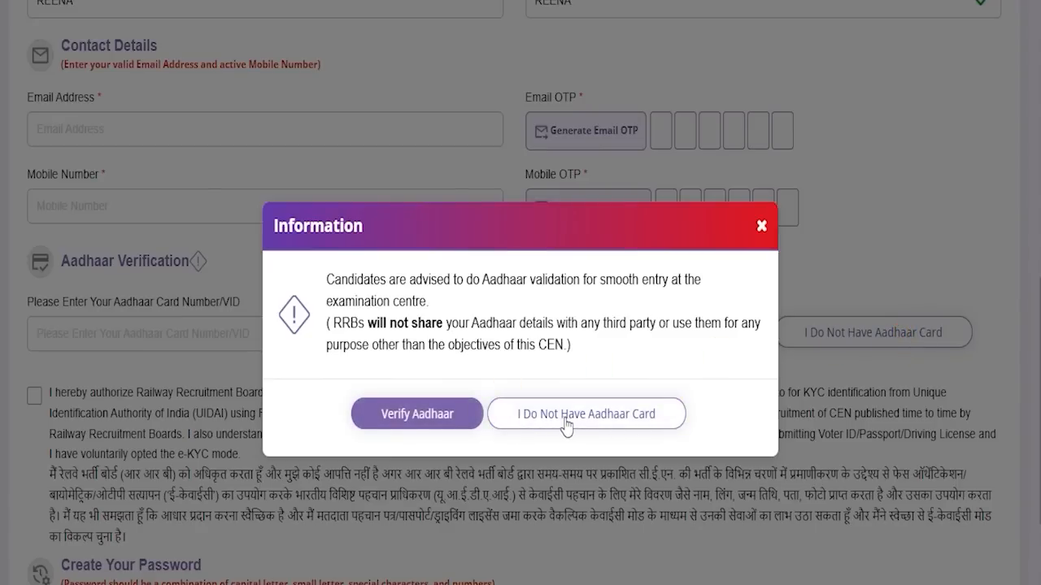
click(591, 415)
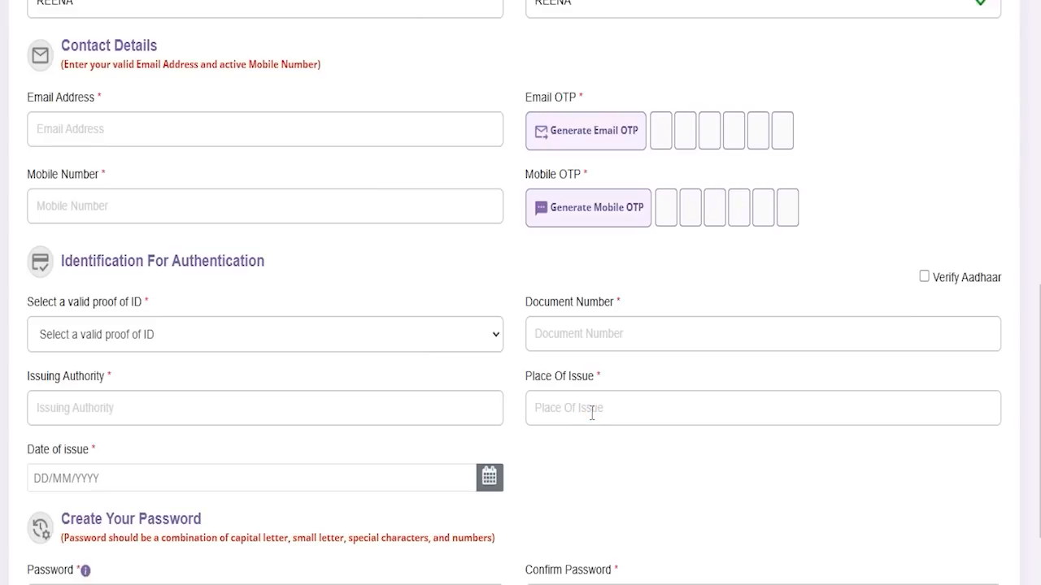
Step: Examine the identification section, including the proof of ID options, document number, issuing authority, place of issue and date of issue
click(258, 337)
click(259, 336)
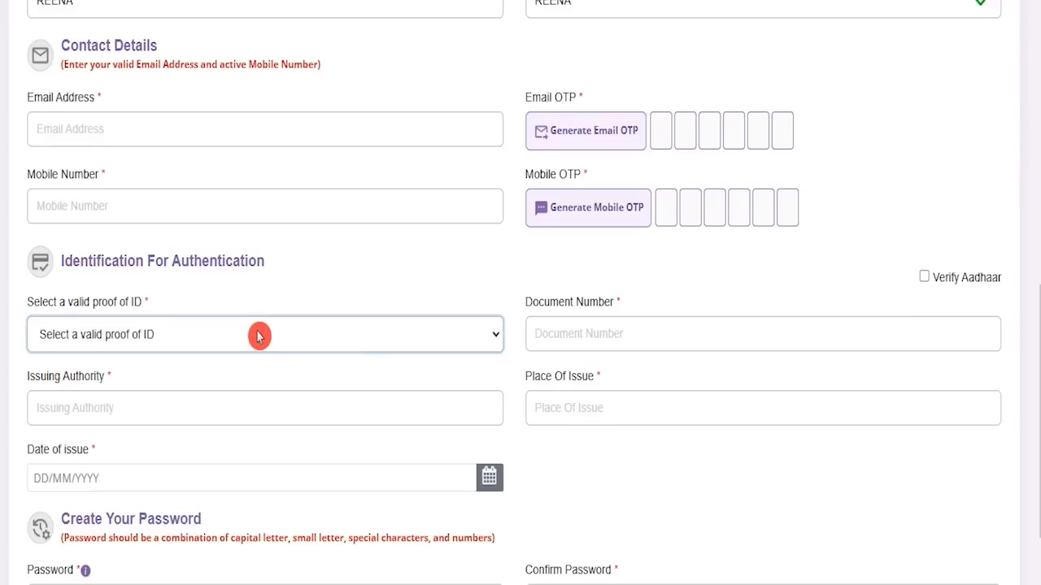
click(259, 337)
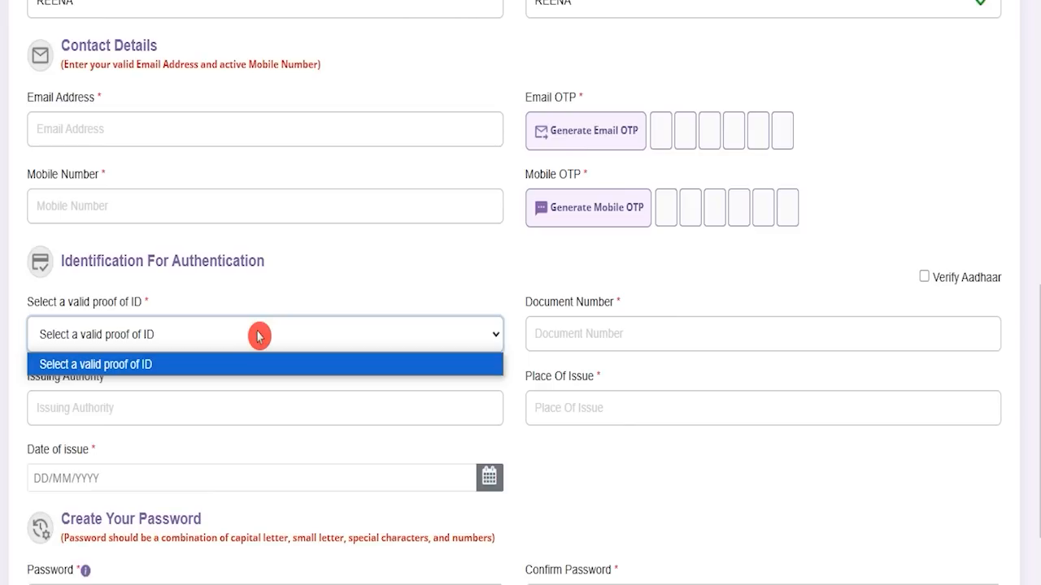
click(259, 337)
click(568, 333)
click(104, 406)
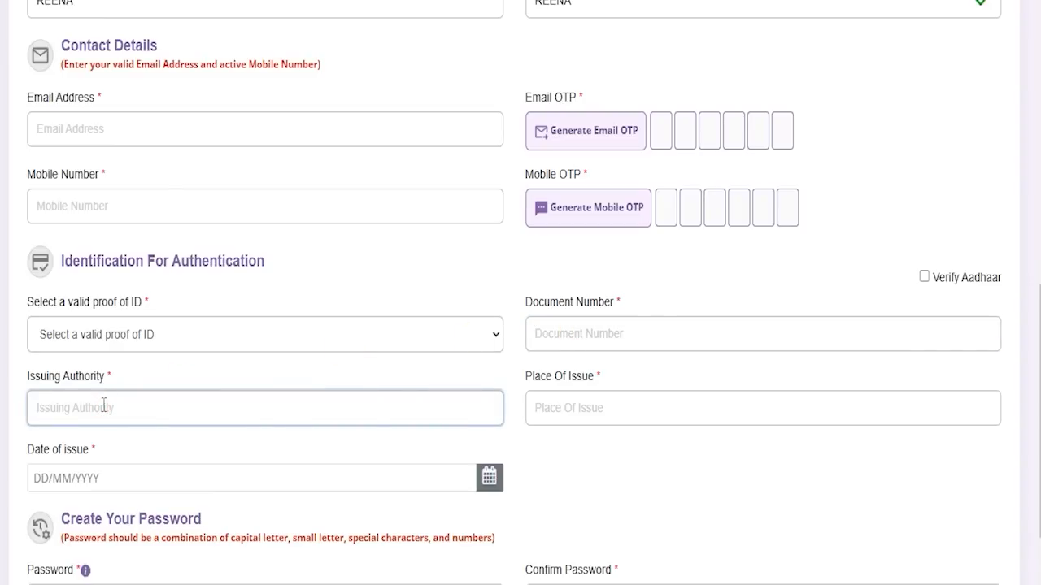
click(576, 411)
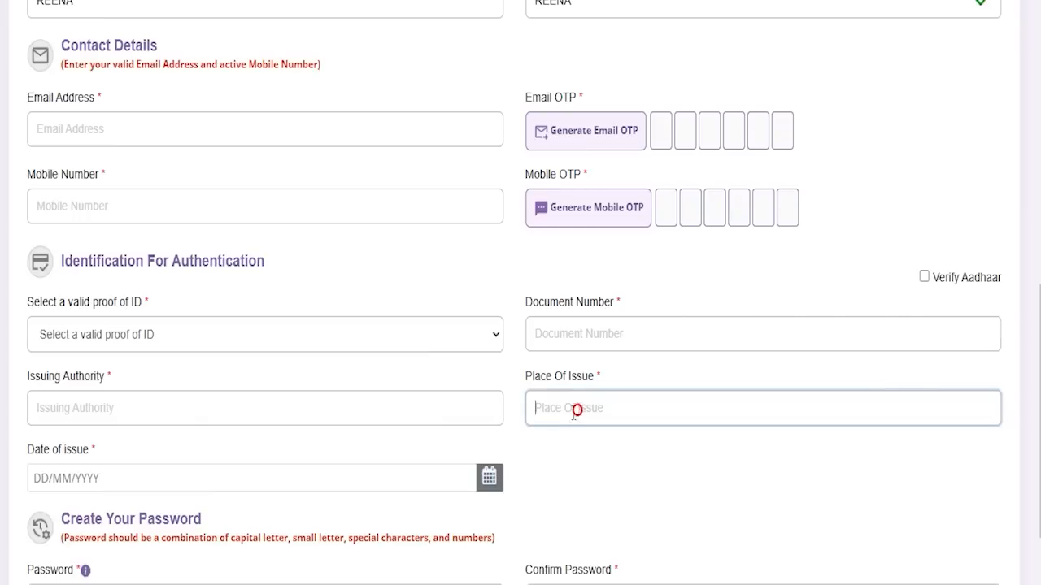
click(121, 480)
click(608, 528)
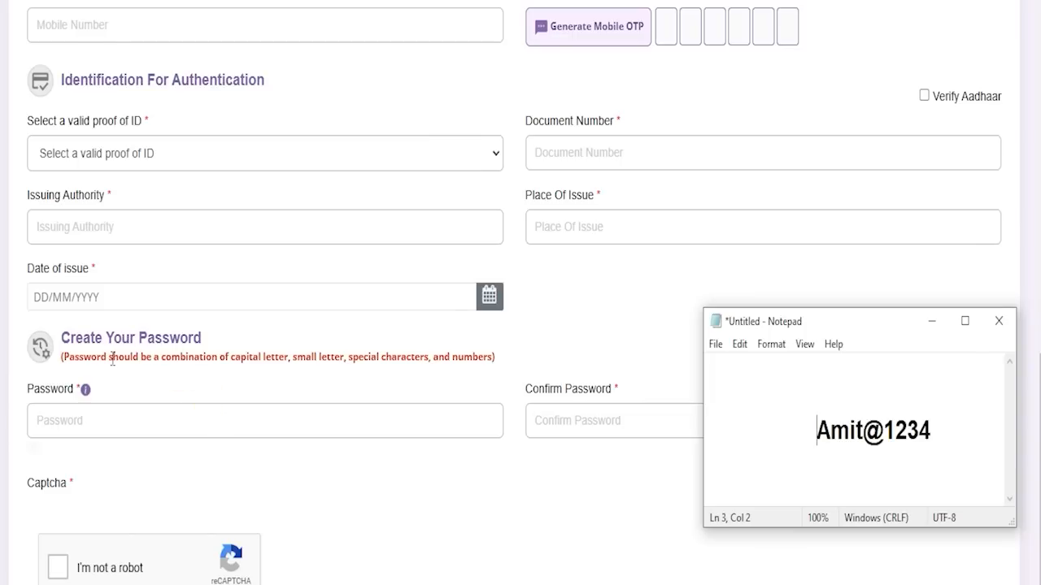
Step: Examine the password requirements using the sample password in Notepad, then the captcha and the account preview option
click(272, 379)
drag(817, 430, 883, 431)
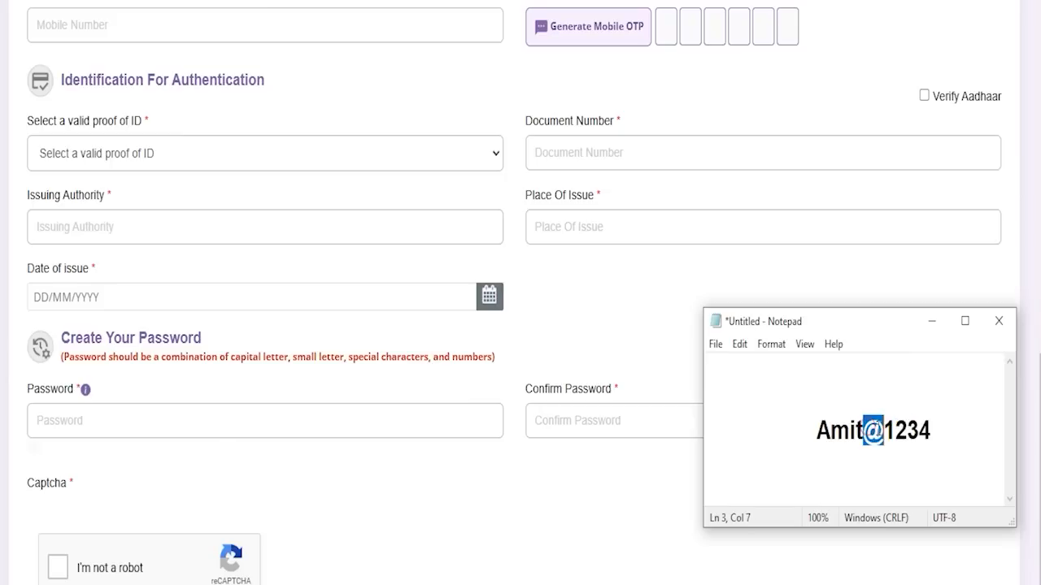
click(57, 571)
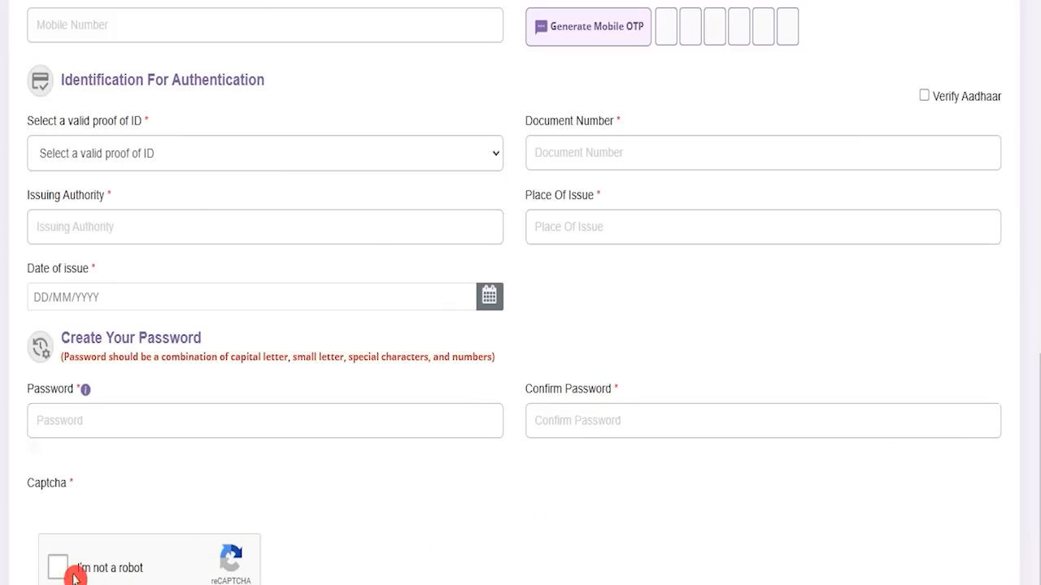
scroll(528, 577, down, 2)
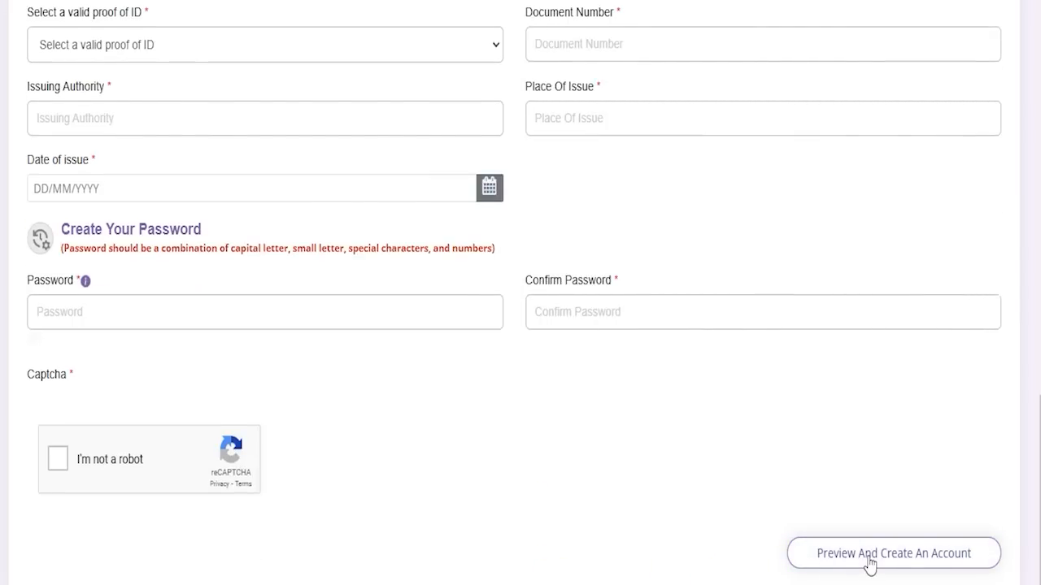
Step: Return to the portal's home page and sign in through the option for applicants who already have an account
scroll(835, 492, up, 13)
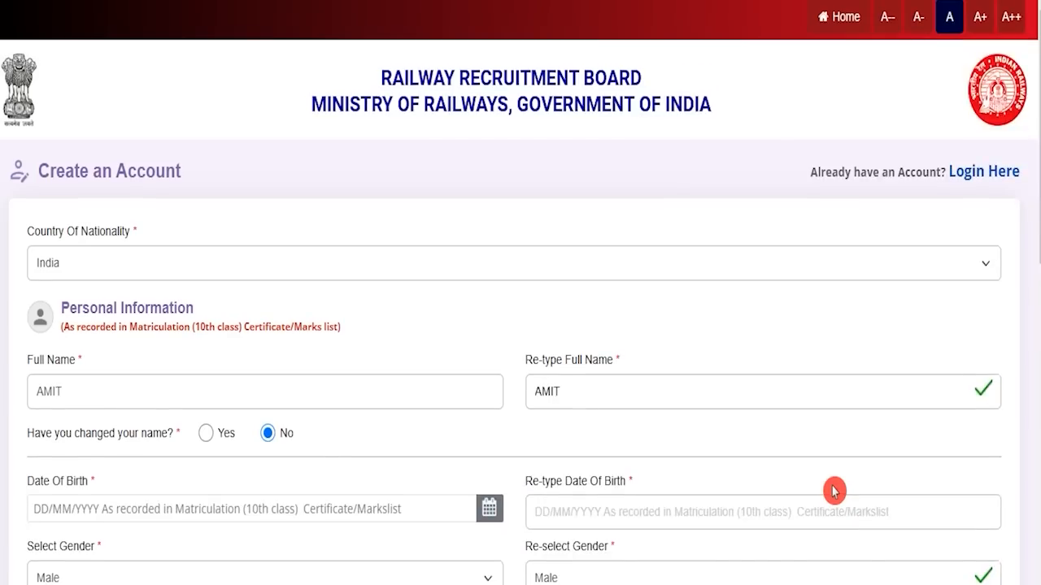
click(846, 18)
click(634, 62)
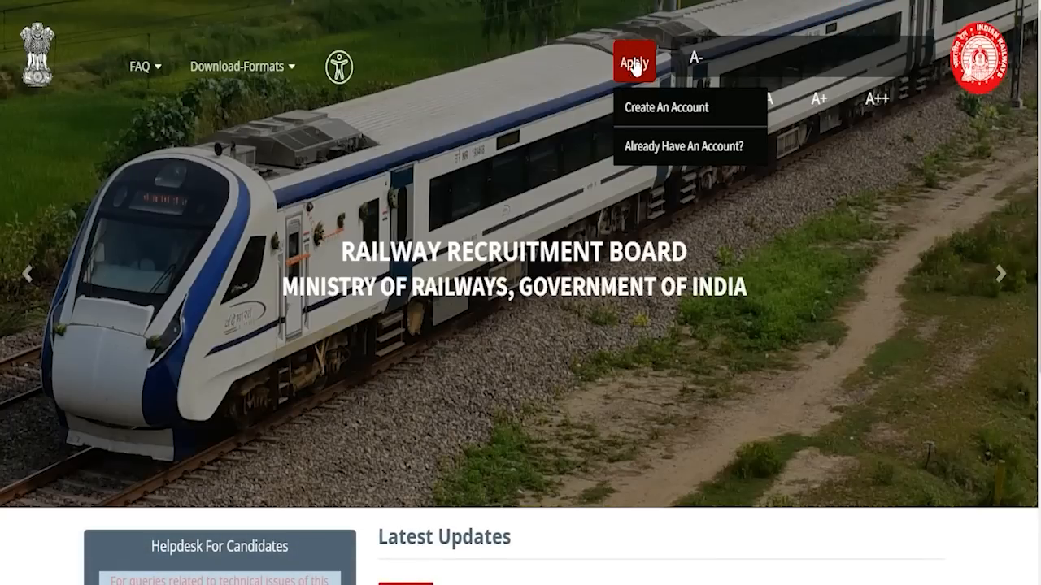
click(654, 149)
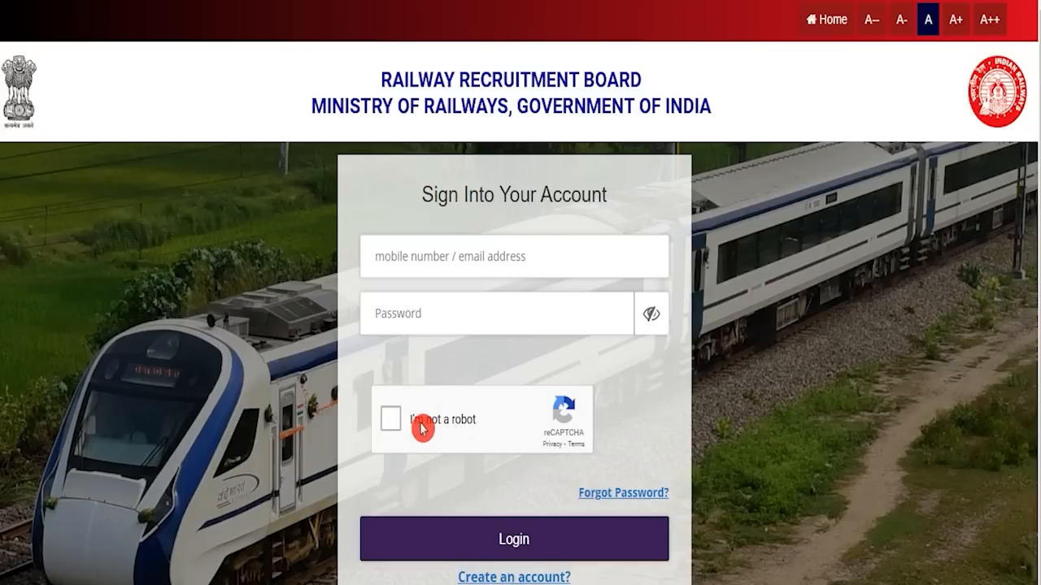
click(524, 553)
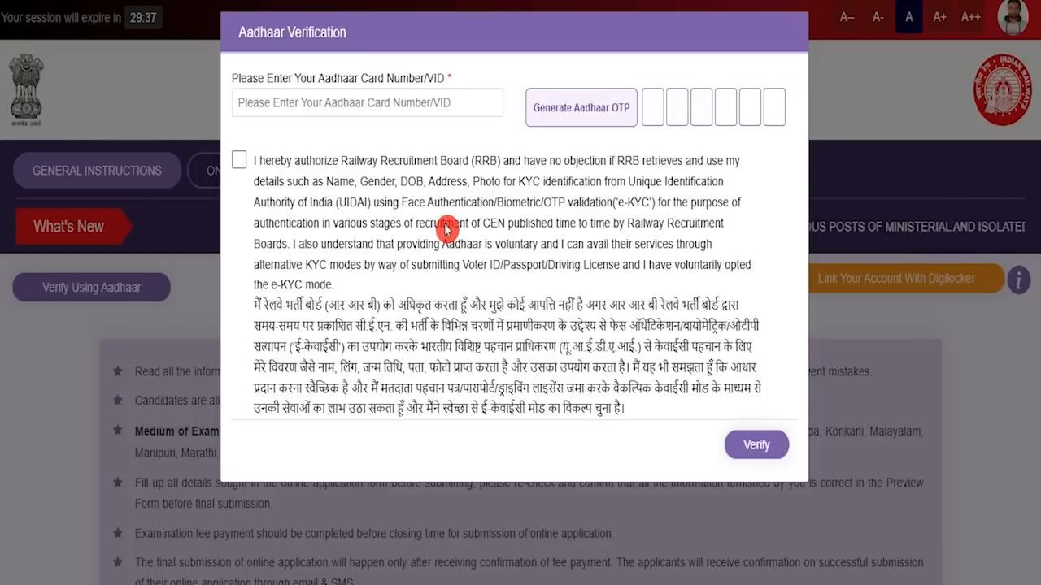
Step: Complete the Aadhaar verification dialog for the signed-in account using the card number or VID field
click(352, 106)
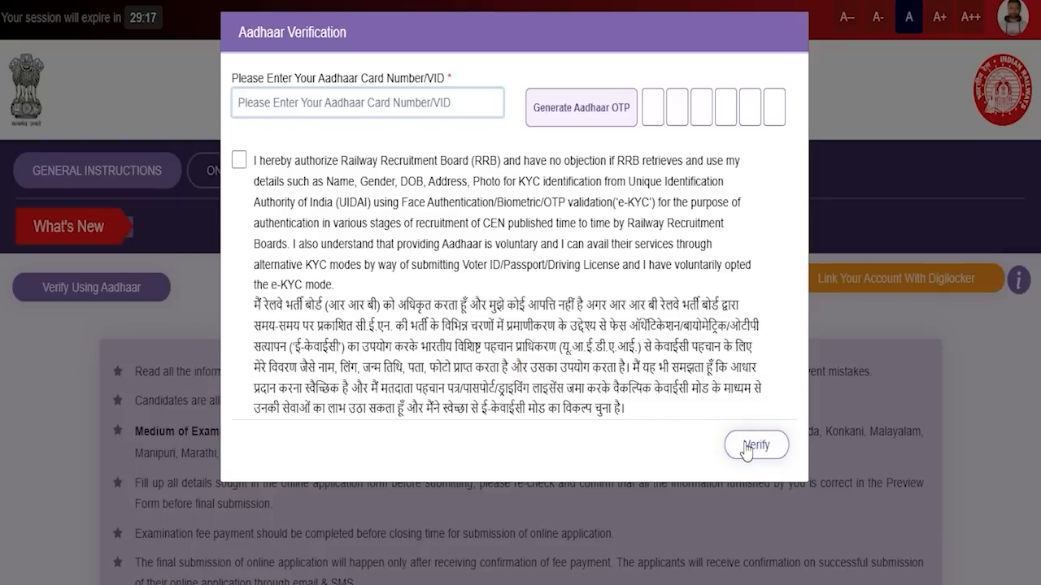
click(750, 445)
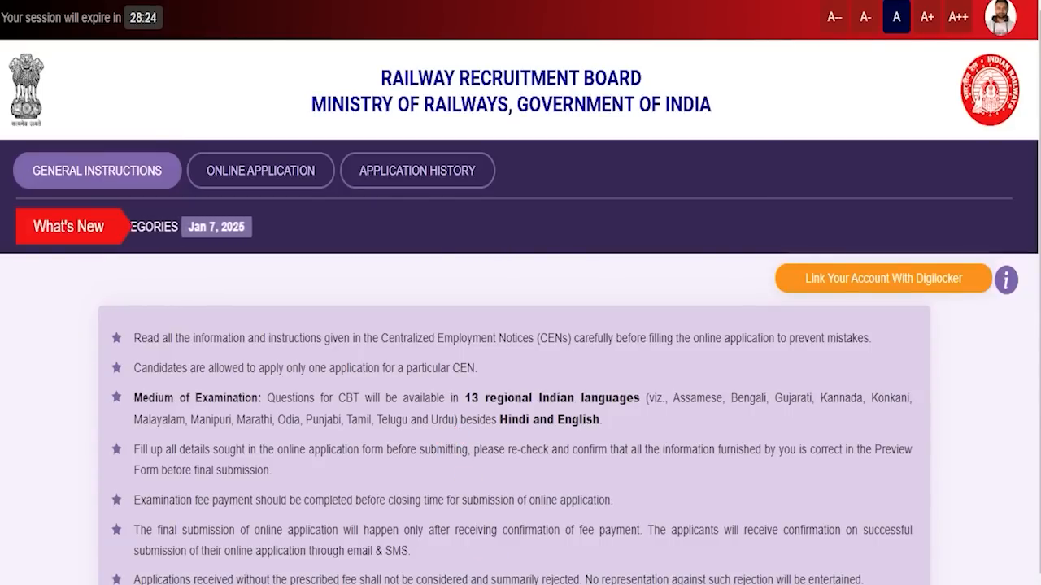
Step: Open the online application for CEN No. 07/2024, select Bhopal as the RRB and declare not being debarred
click(255, 181)
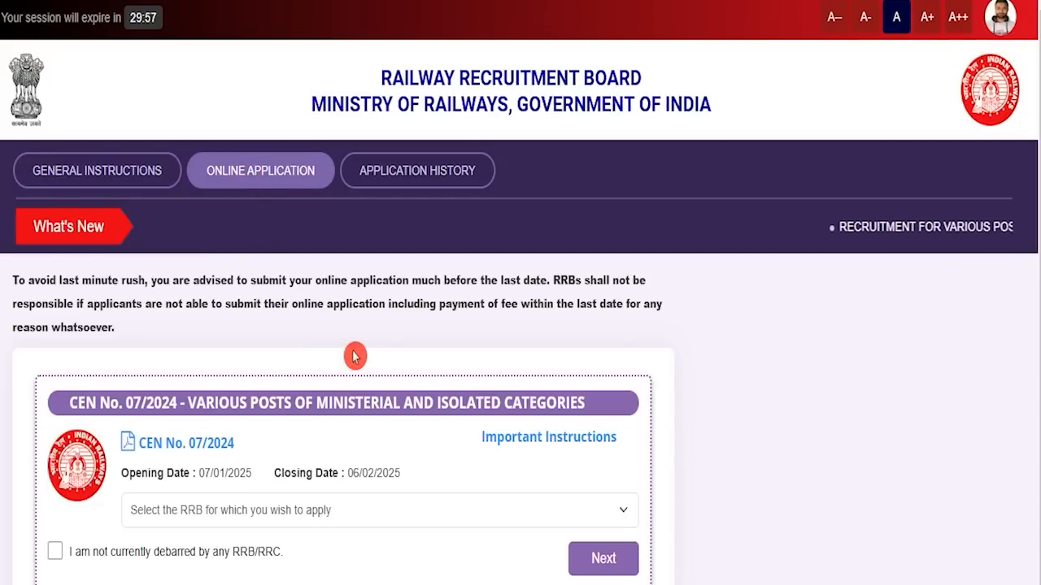
click(335, 518)
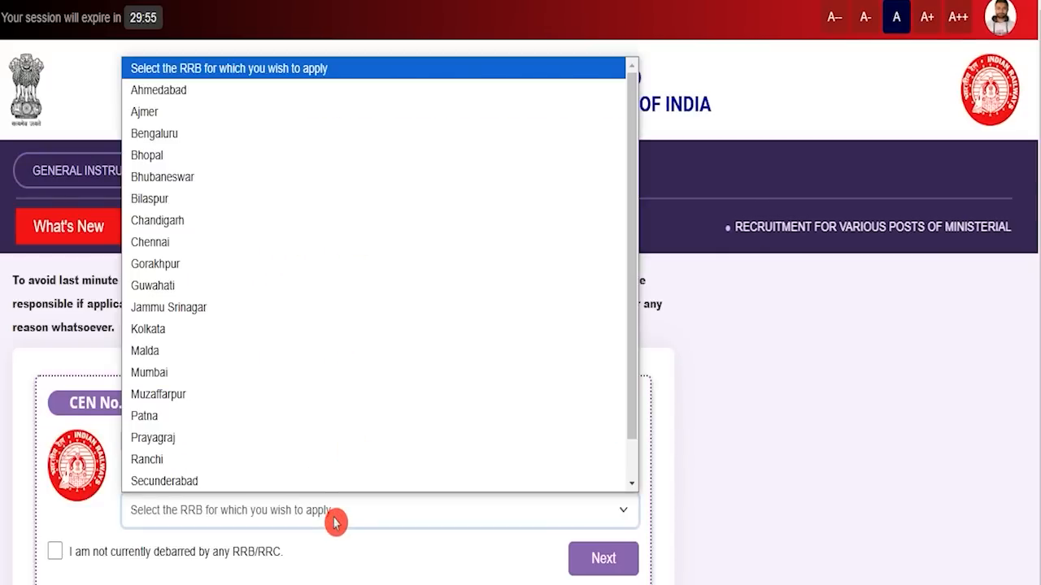
click(232, 162)
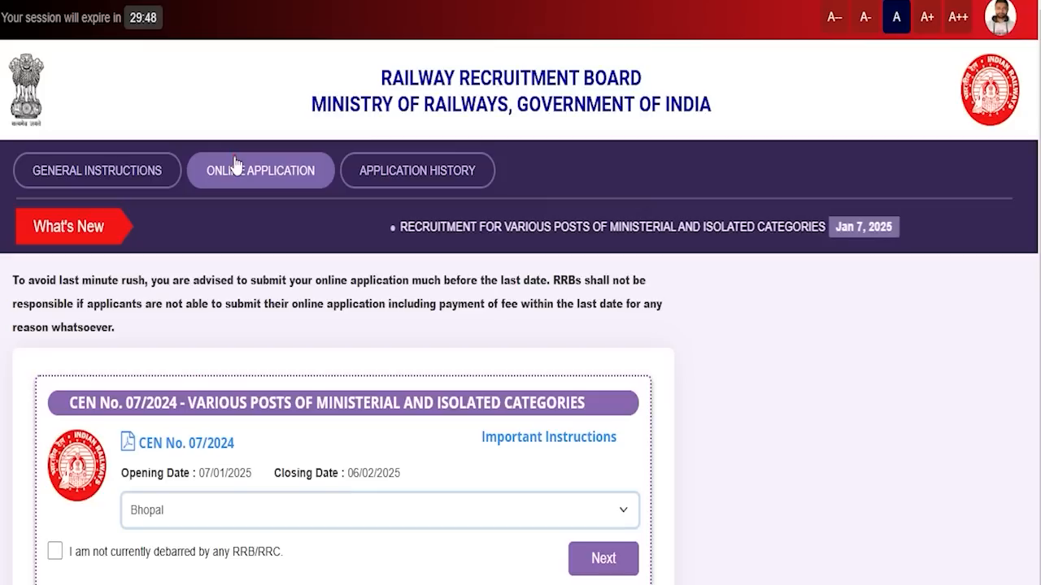
click(54, 553)
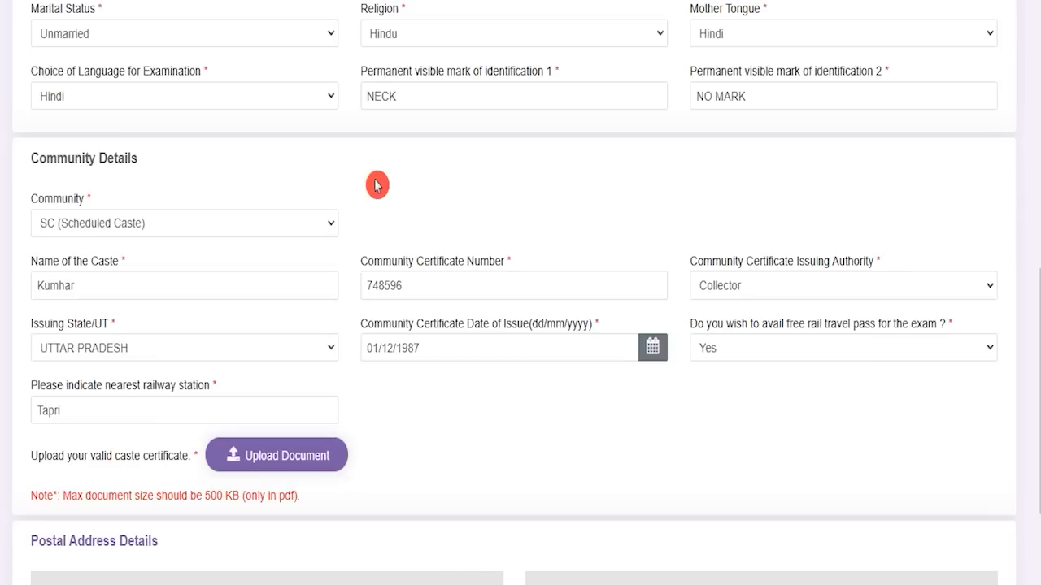
Step: Review the marital status, religion, mother tongue and exam language options, along with both visible identification mark fields
click(183, 44)
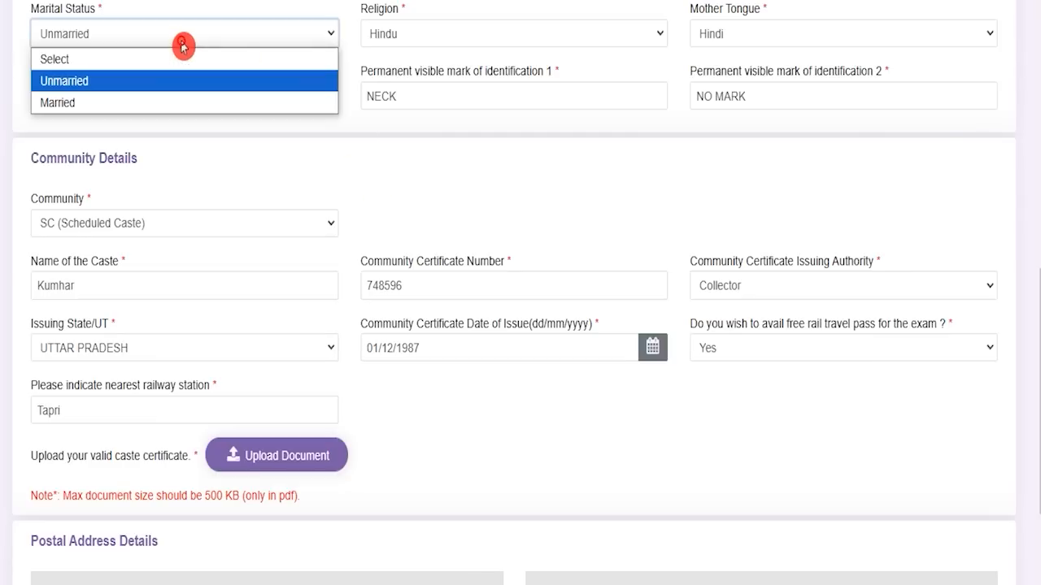
click(429, 34)
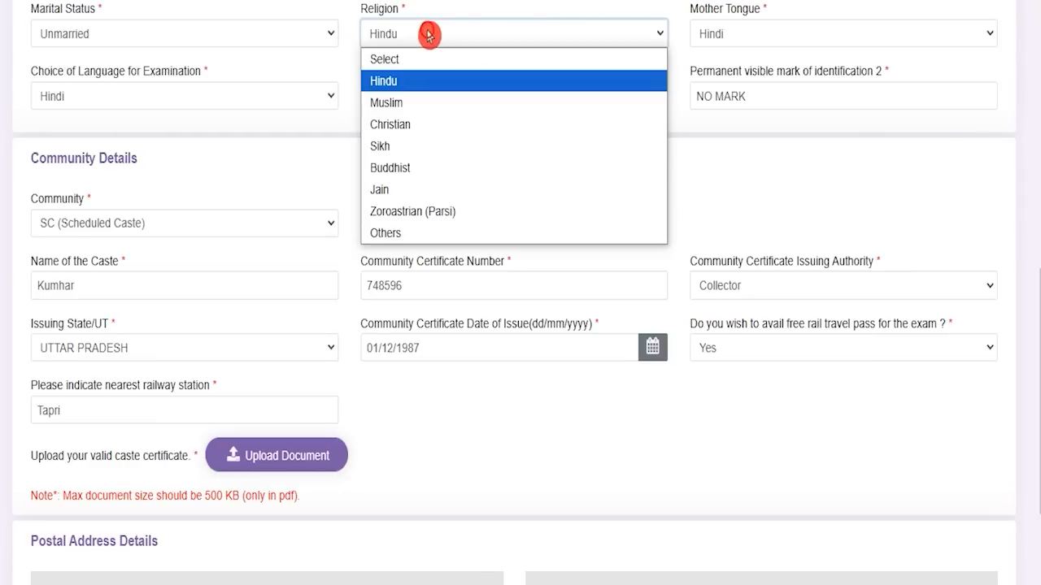
click(729, 35)
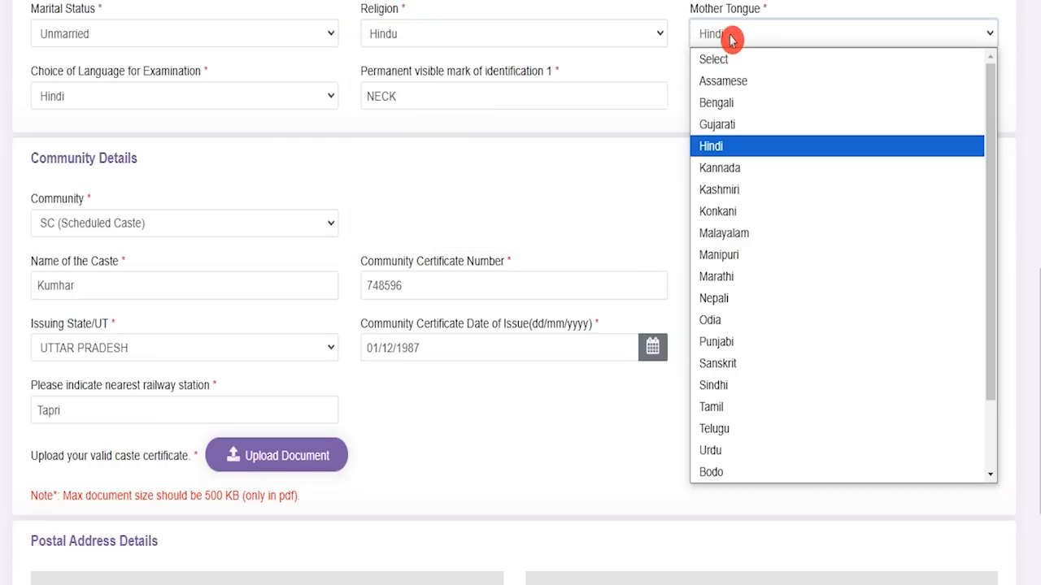
click(189, 104)
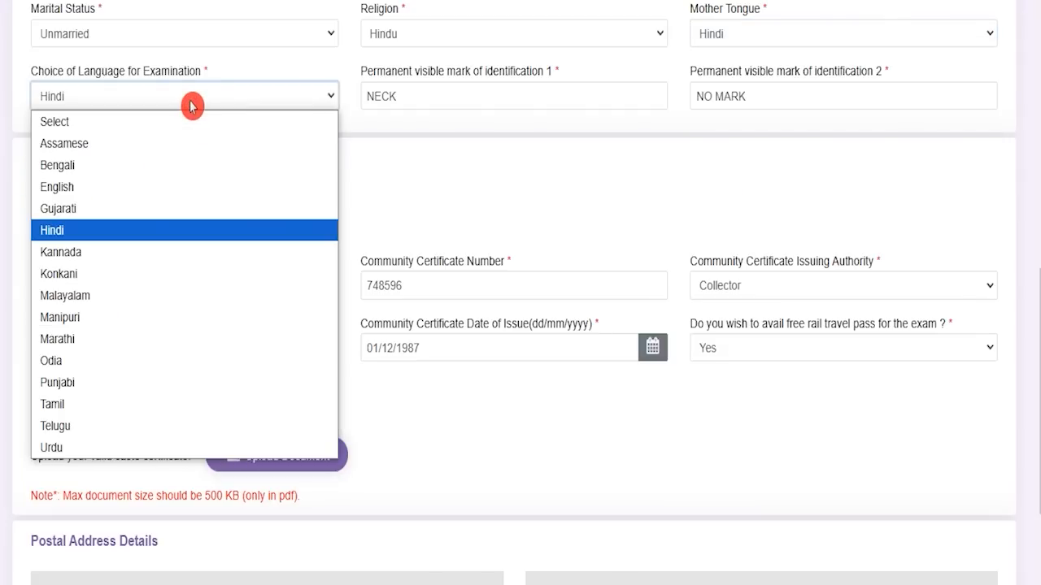
click(192, 104)
click(433, 93)
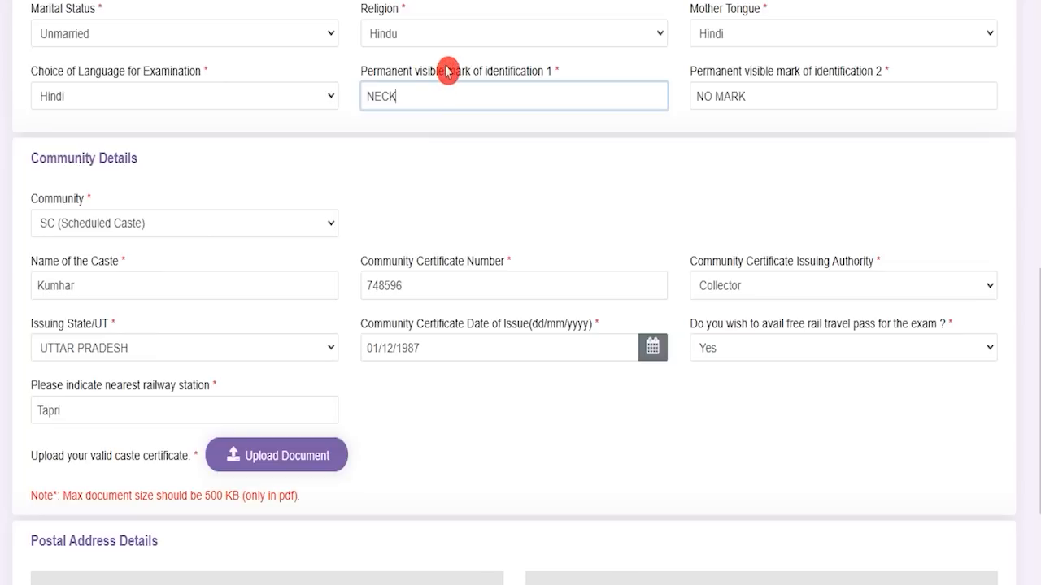
drag(446, 73, 479, 72)
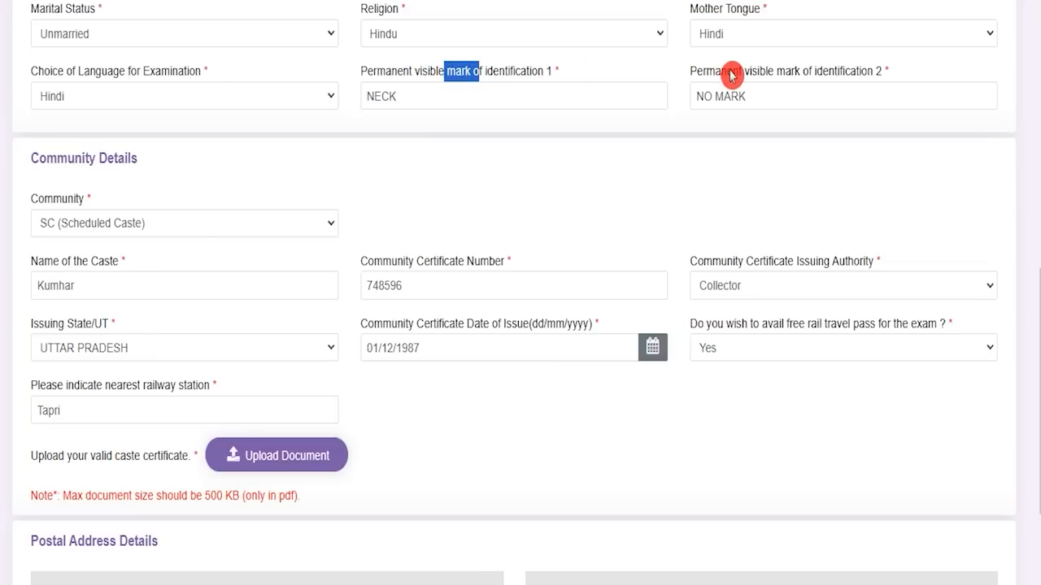
drag(726, 73, 792, 81)
click(761, 96)
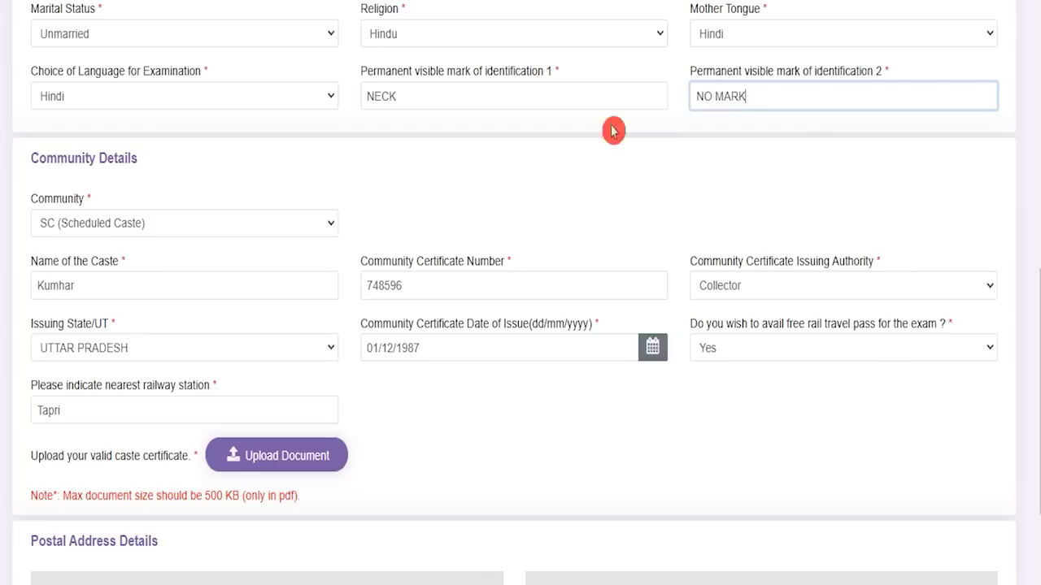
Step: Review the community options, caste name and certificate number fields, and the certificate's issuing authority and issuing state lists
click(143, 226)
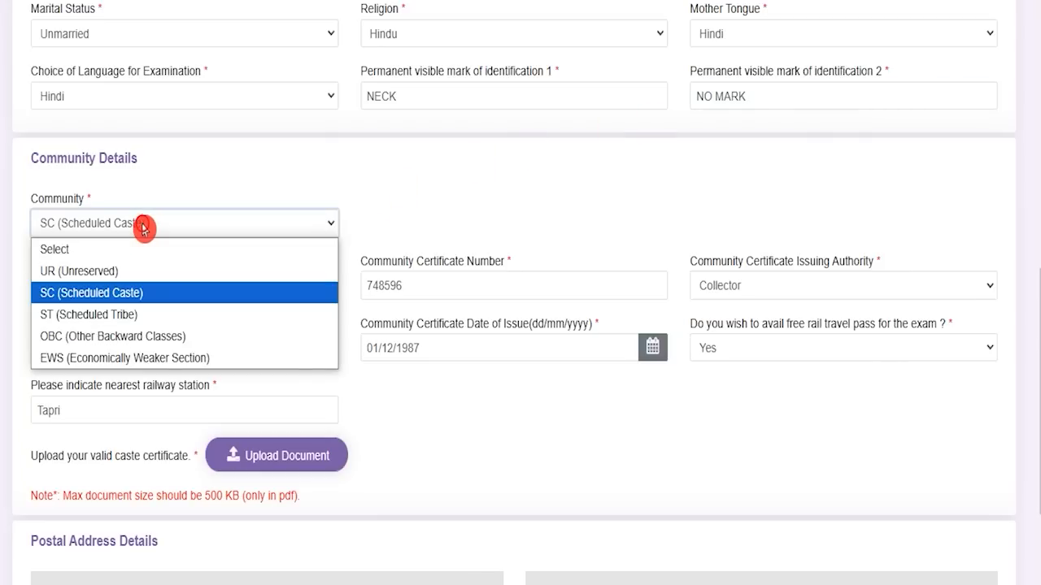
click(143, 225)
click(135, 283)
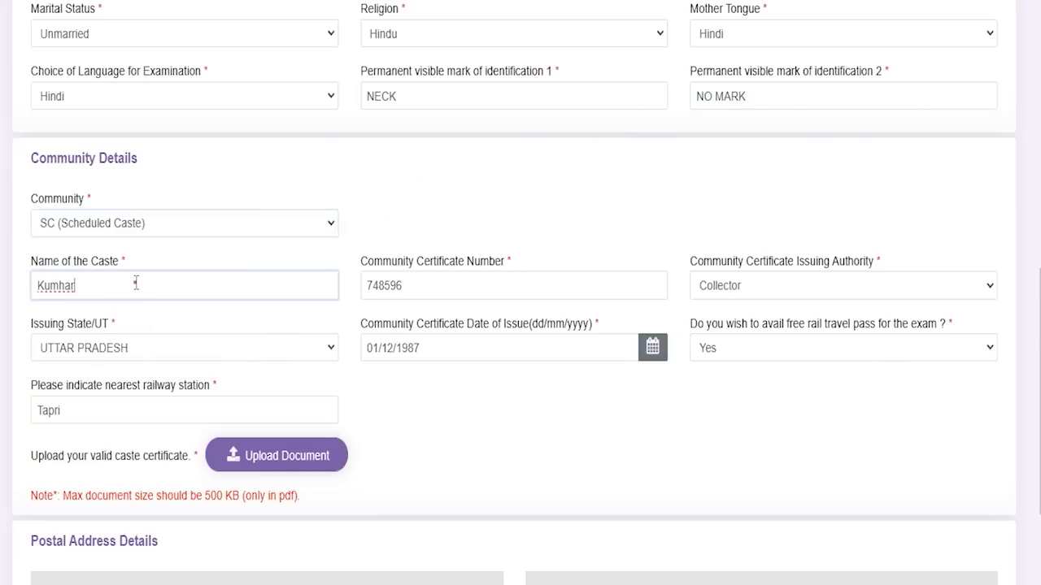
click(431, 289)
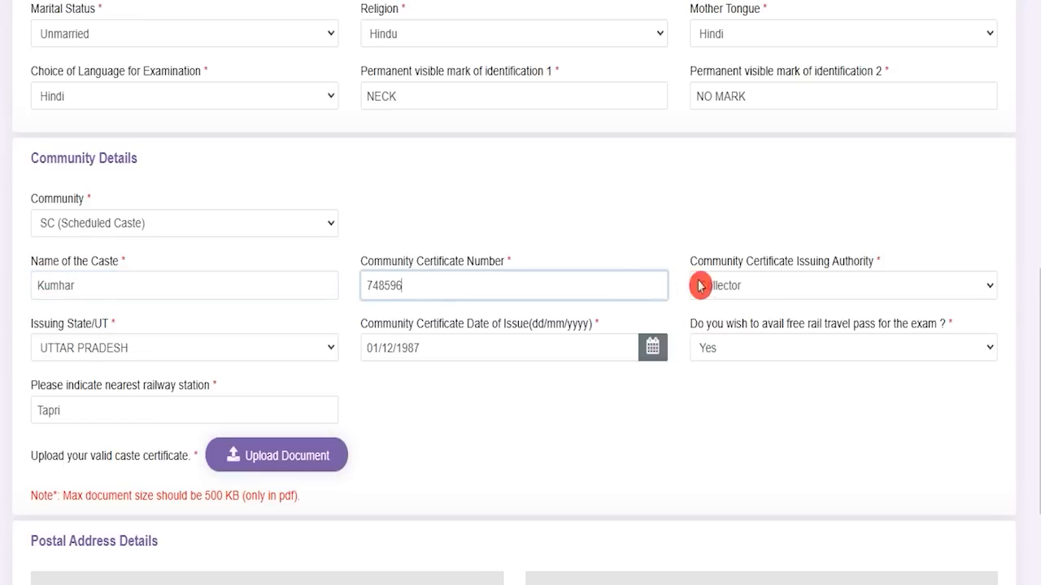
click(760, 288)
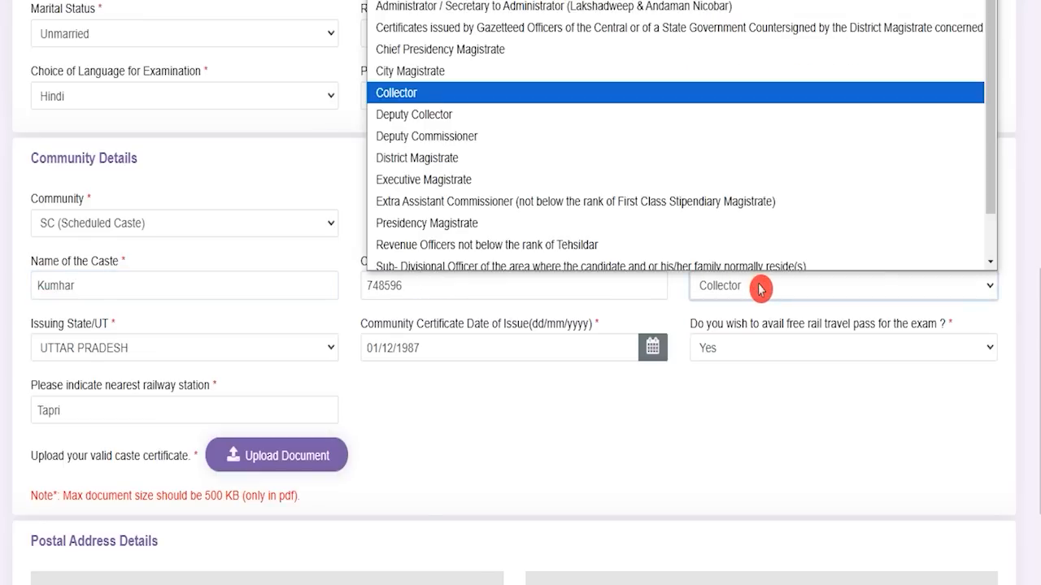
click(761, 288)
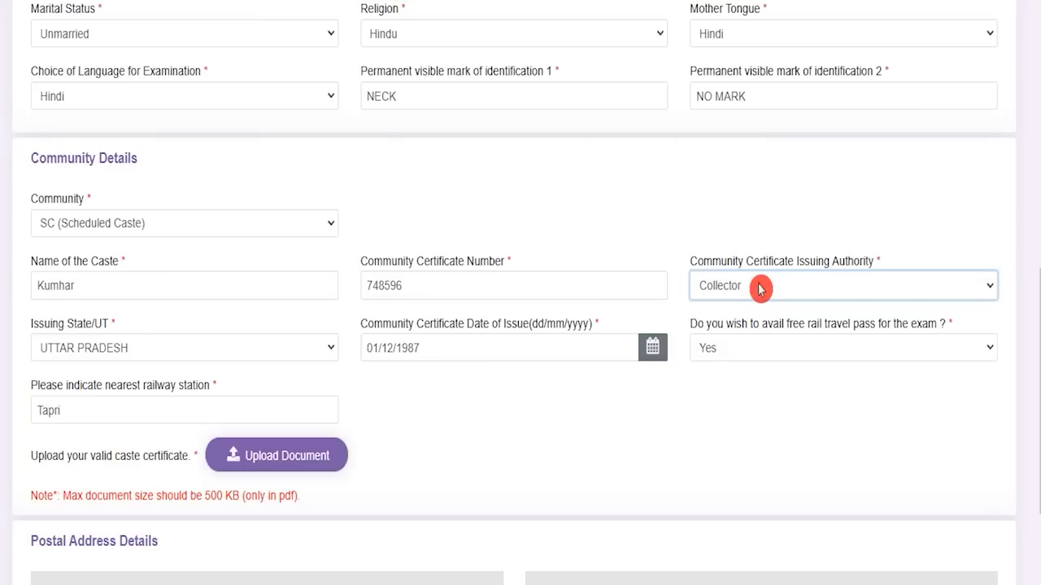
click(139, 353)
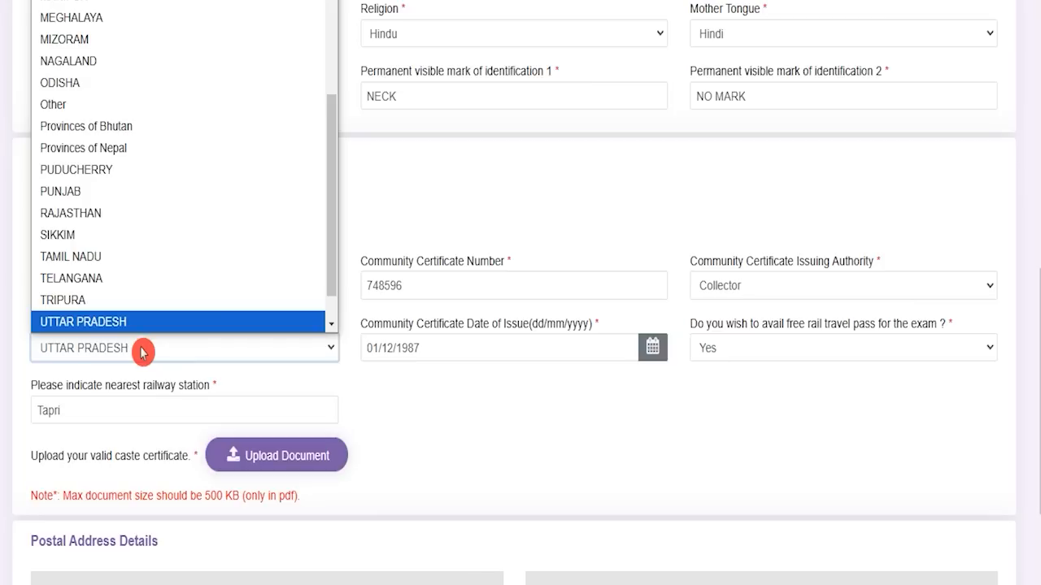
click(142, 351)
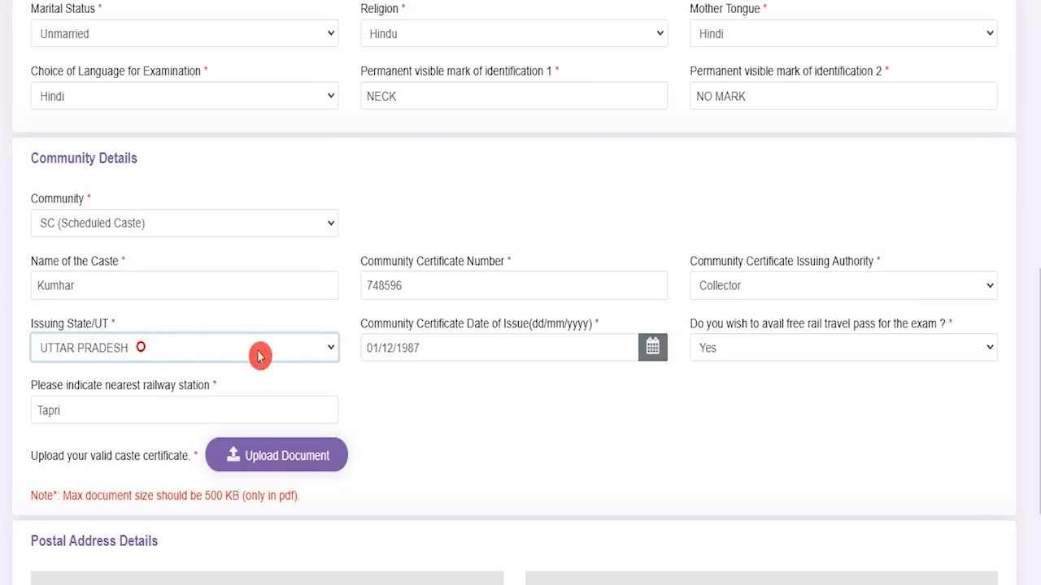
Step: Review the community certificate date, free rail travel pass options, nearest railway station field and the caste certificate upload requirements
click(454, 352)
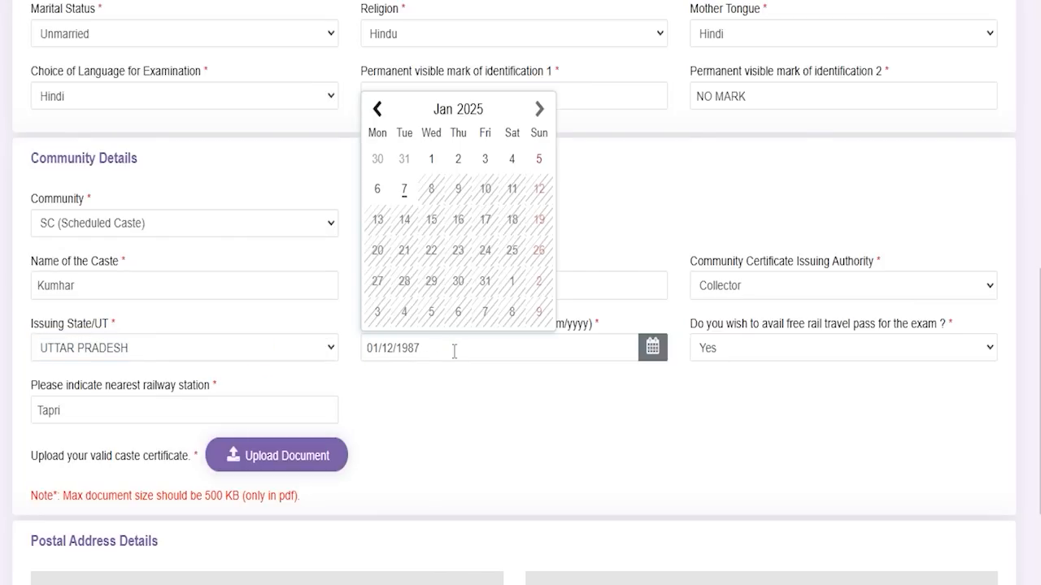
click(763, 356)
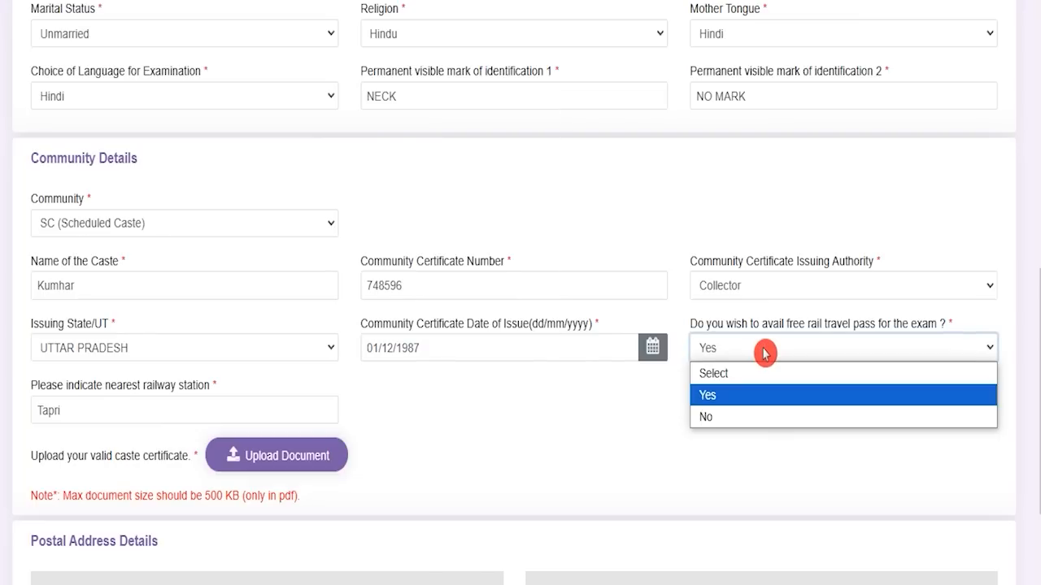
click(764, 354)
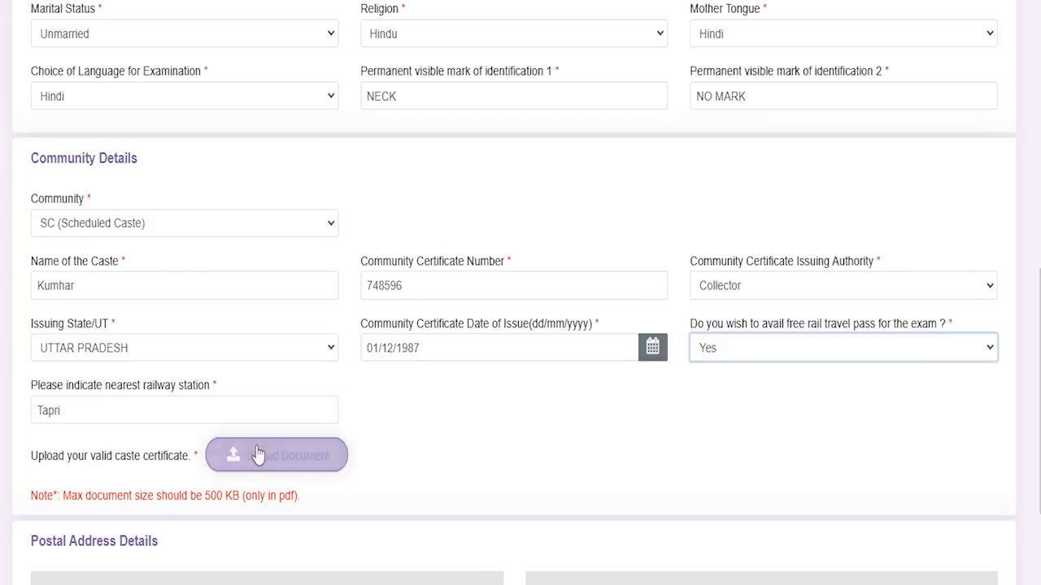
drag(58, 386, 176, 385)
click(106, 410)
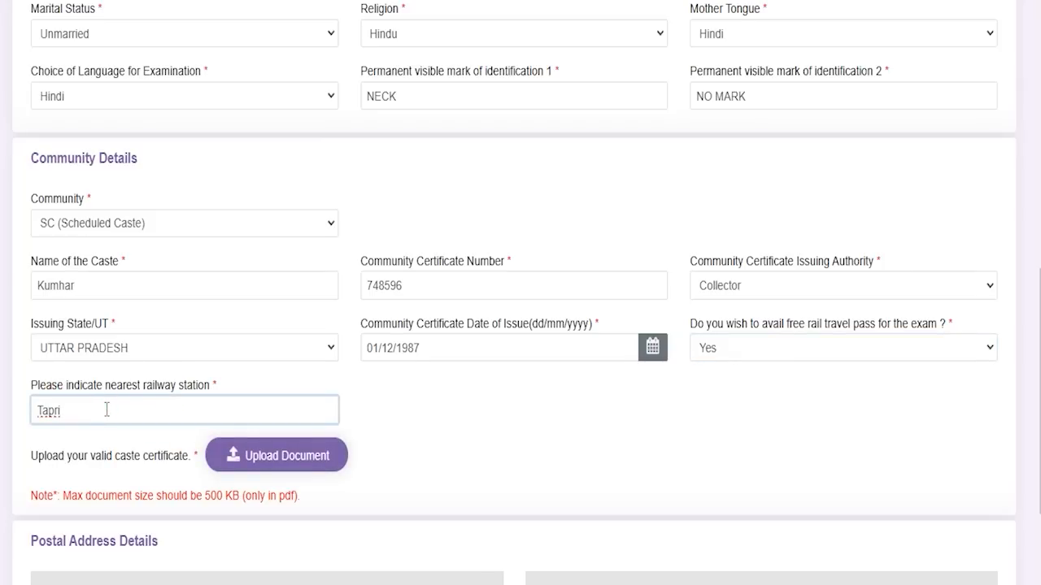
drag(49, 456, 149, 462)
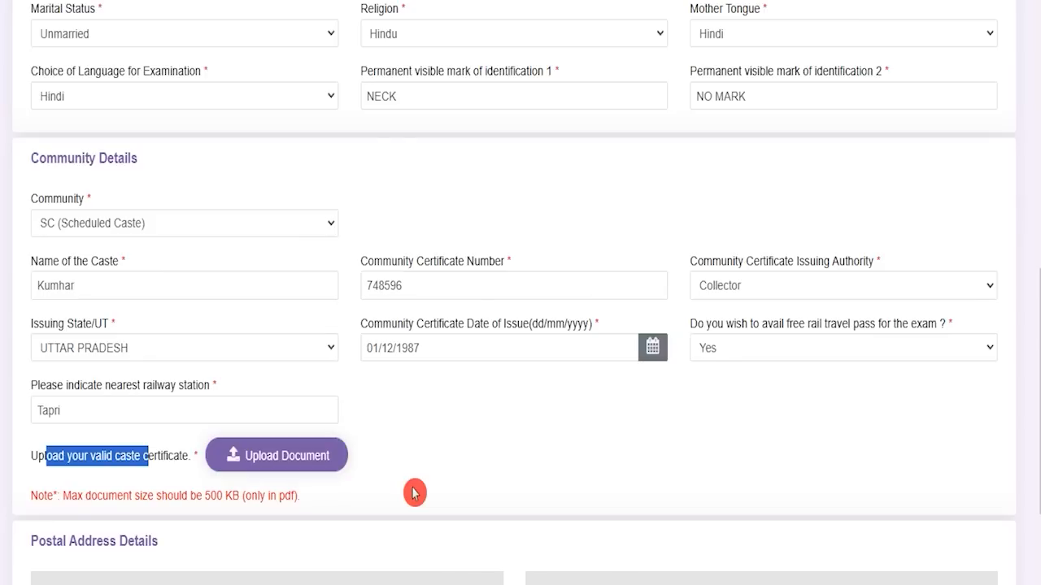
drag(206, 496, 294, 496)
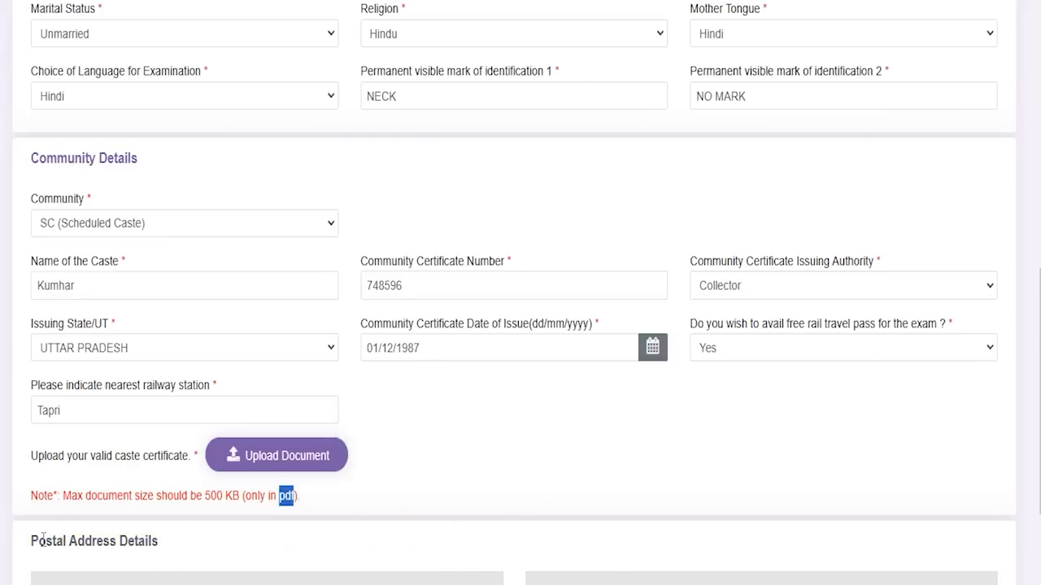
Step: Check the present and permanent postal address sections, save the personal details and continue to the Other Details stage
drag(40, 541, 131, 539)
scroll(204, 539, down, 5)
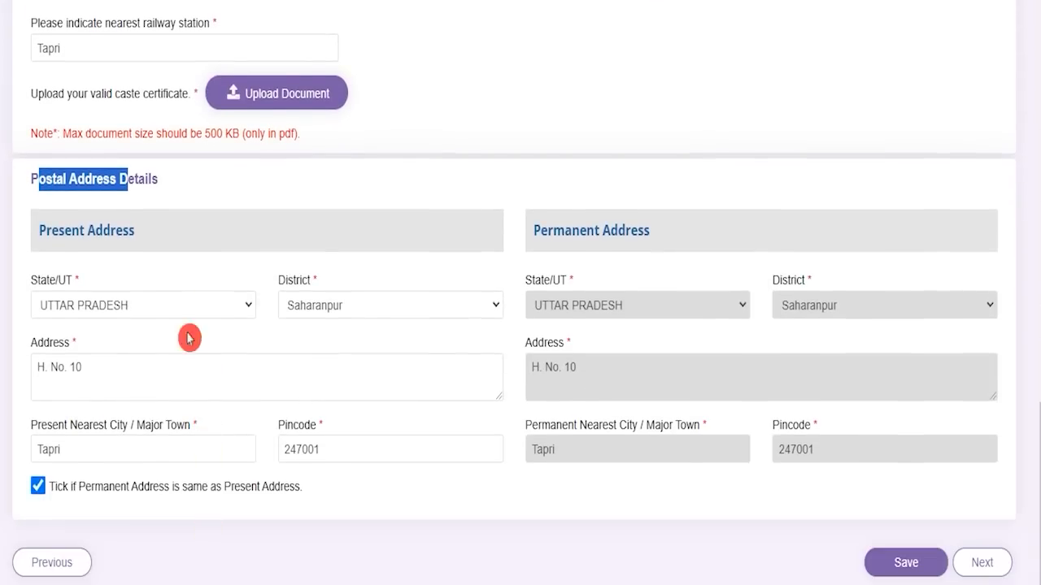
drag(51, 230, 104, 230)
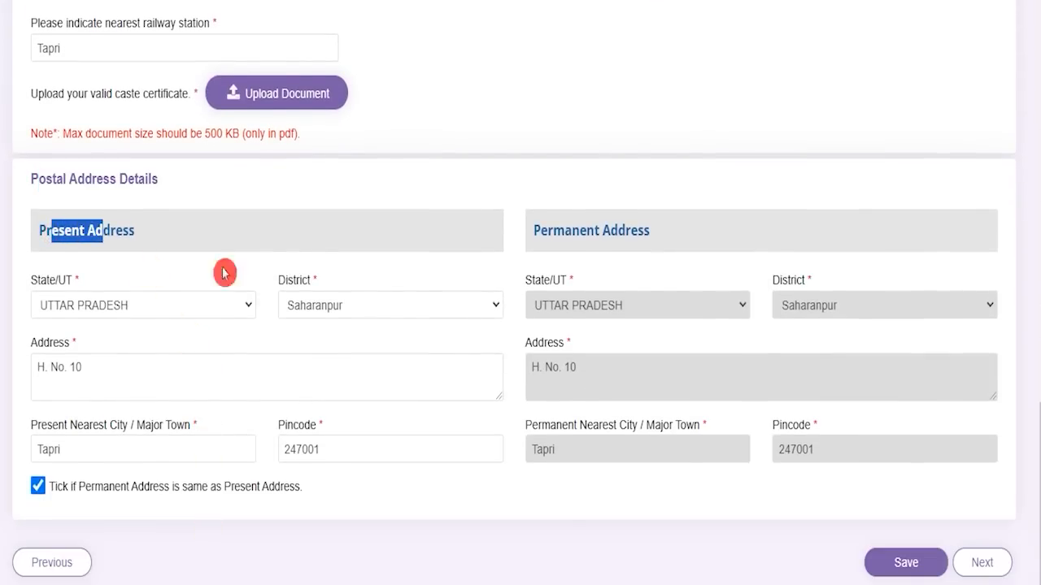
drag(547, 230, 602, 231)
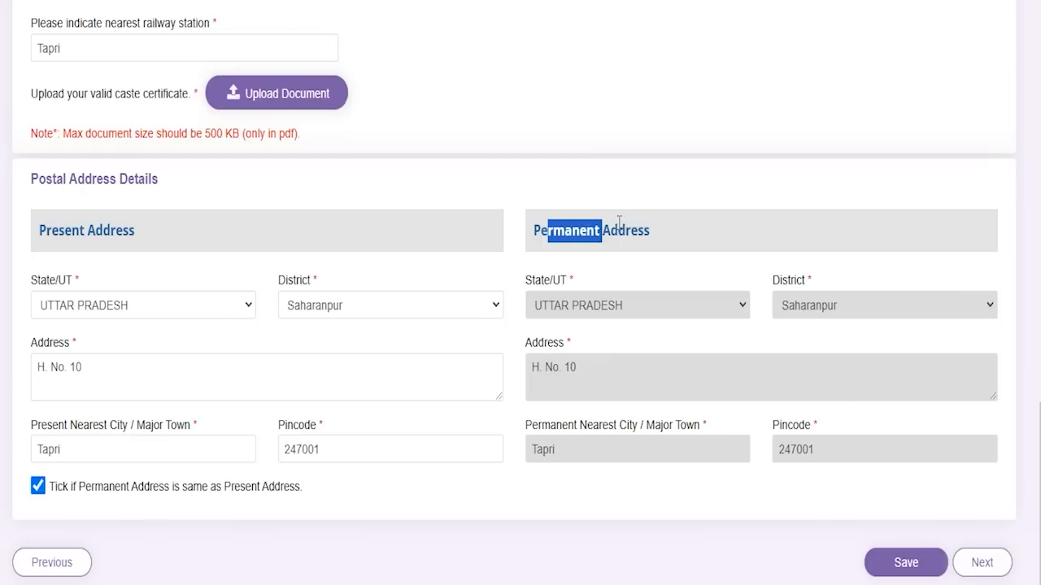
drag(72, 230, 103, 230)
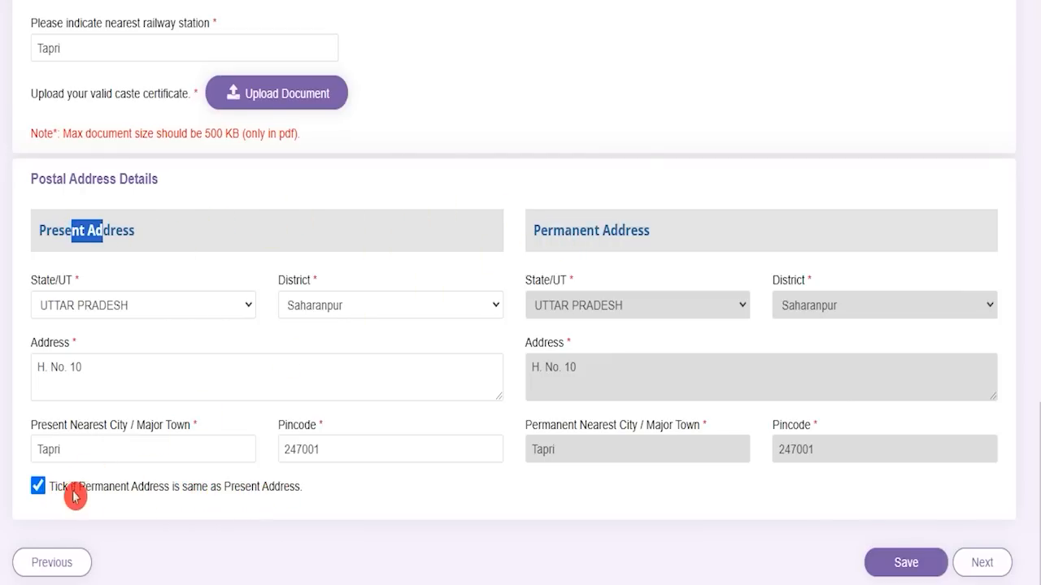
drag(540, 230, 648, 230)
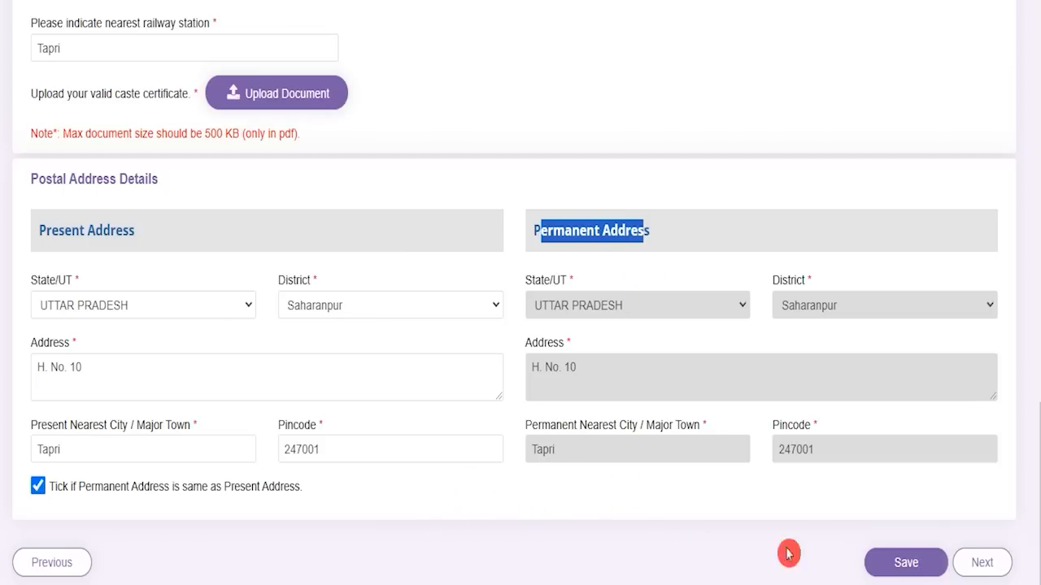
click(904, 562)
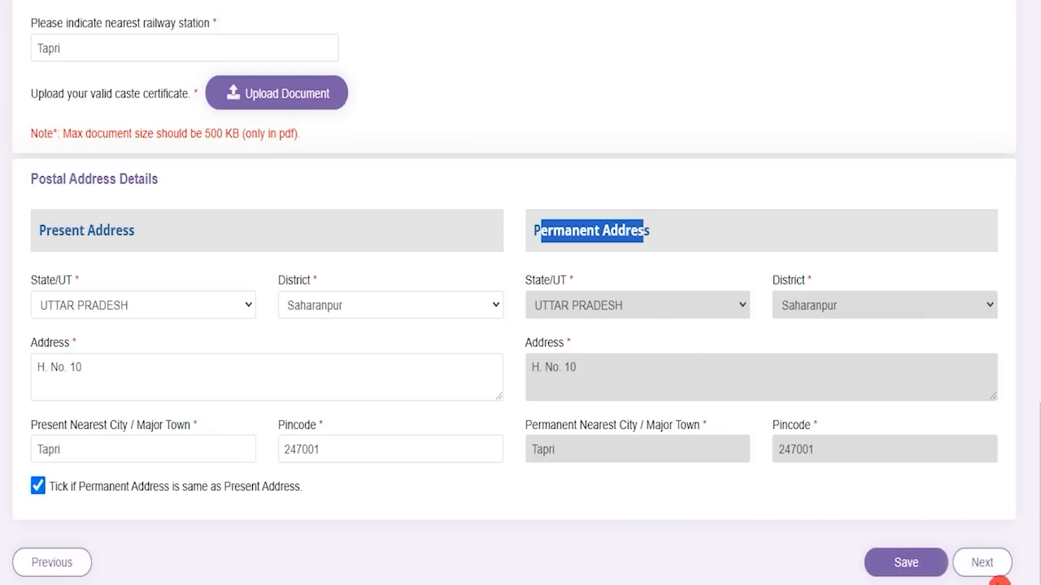
click(996, 571)
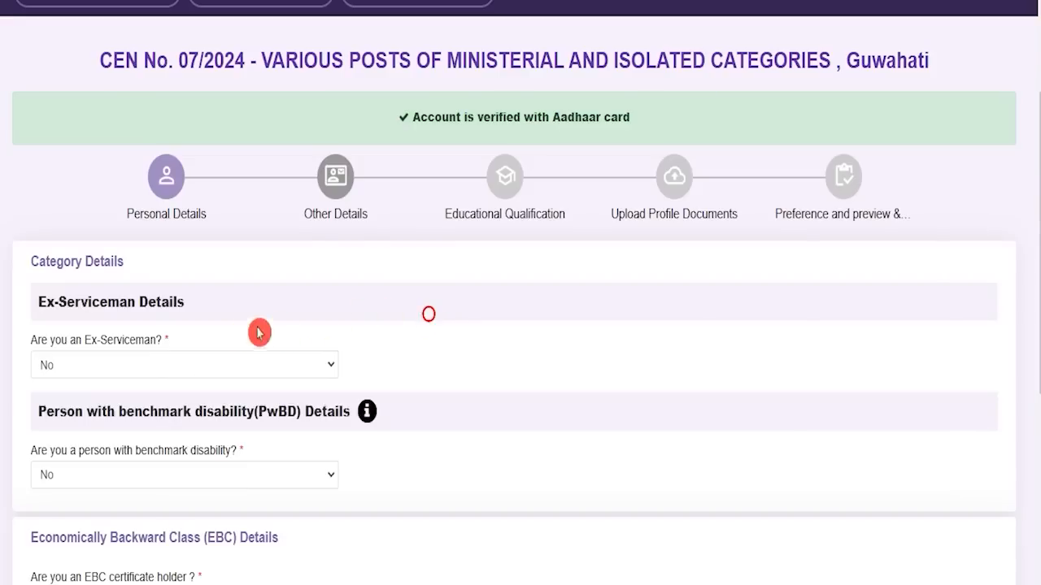
Step: Review the ex-serviceman options and answer No to being a person with benchmark disability
click(122, 370)
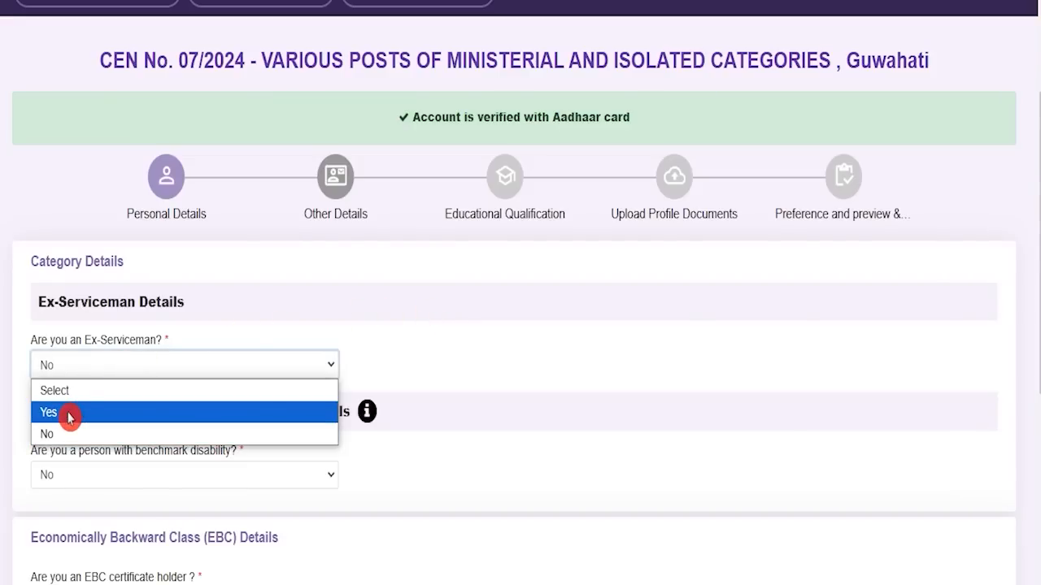
click(488, 453)
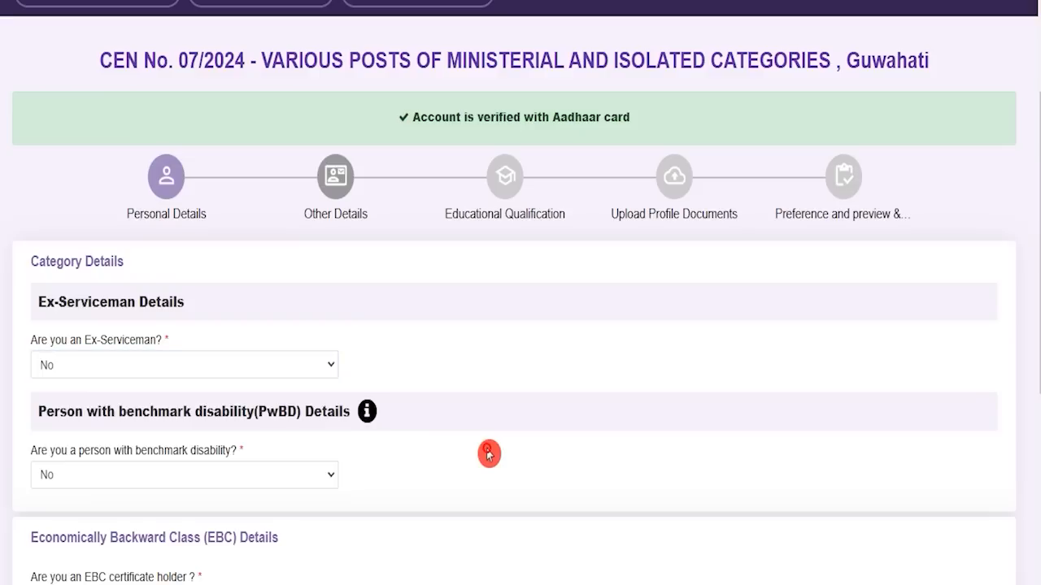
click(213, 484)
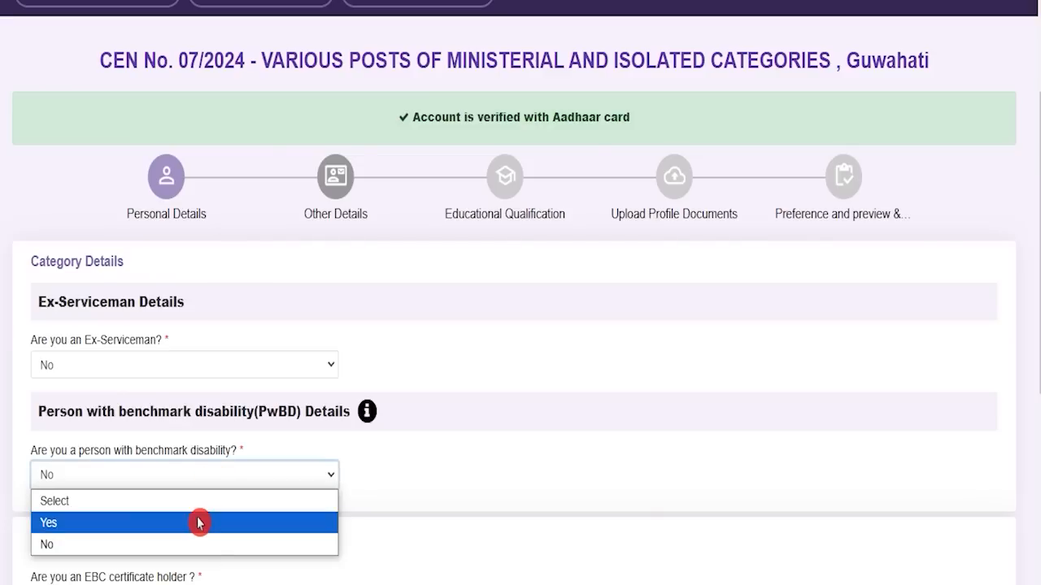
click(197, 544)
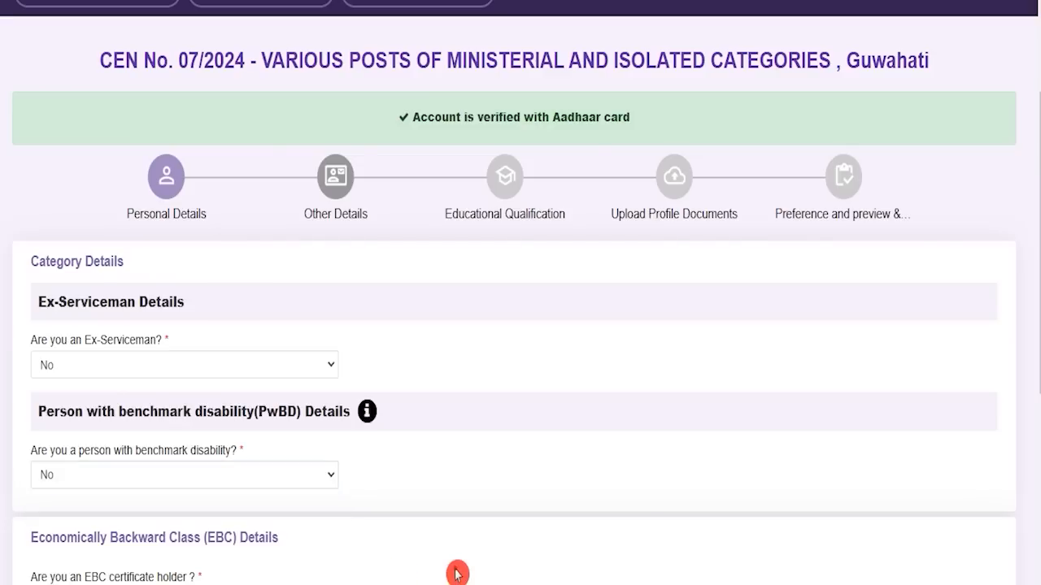
Step: Review the answer options for holding an EBC certificate and for being an employee of Indian Railways
scroll(458, 531, down, 1)
scroll(458, 530, down, 2)
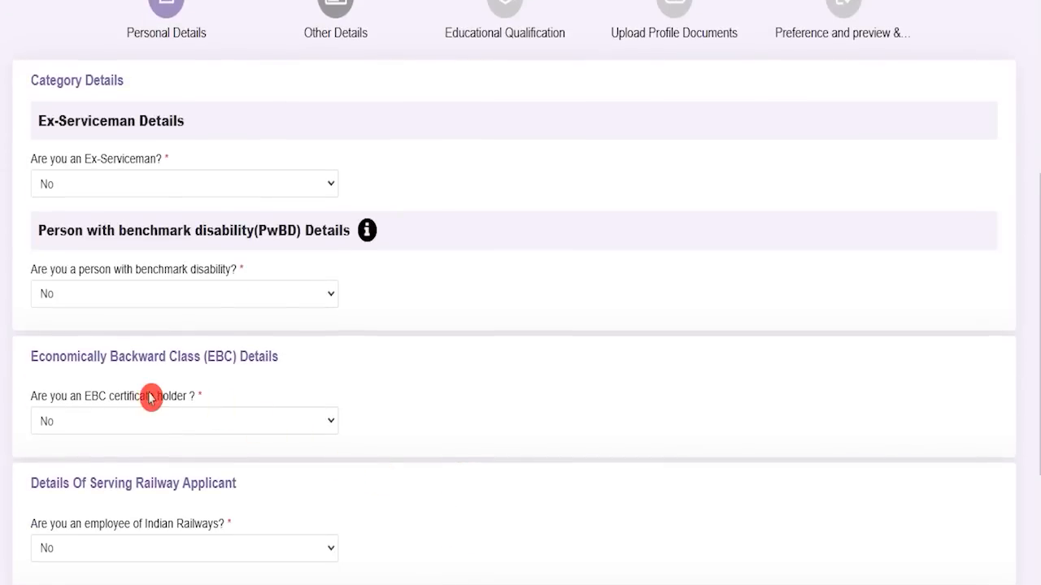
drag(85, 396, 169, 397)
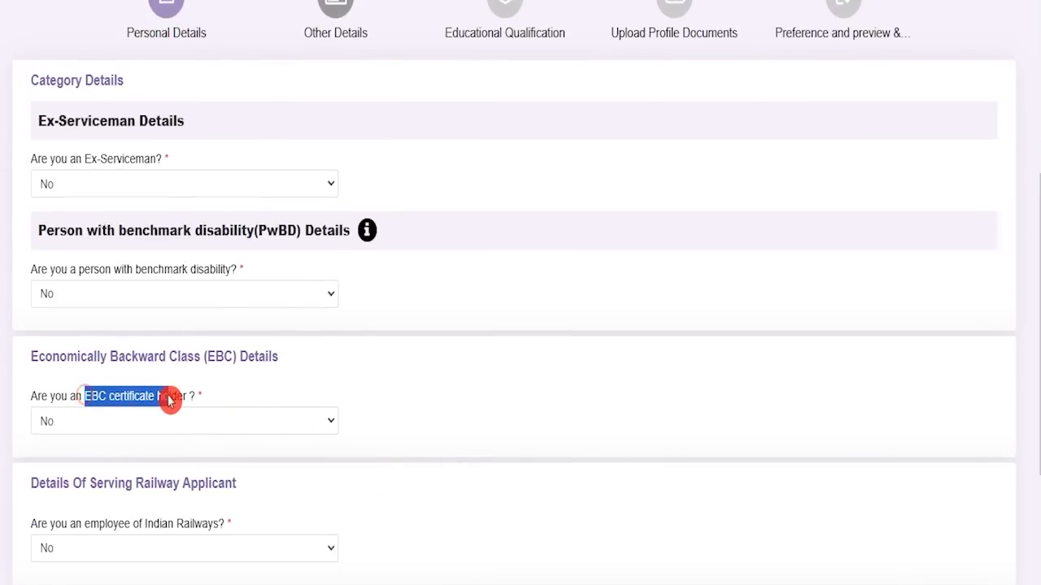
click(166, 424)
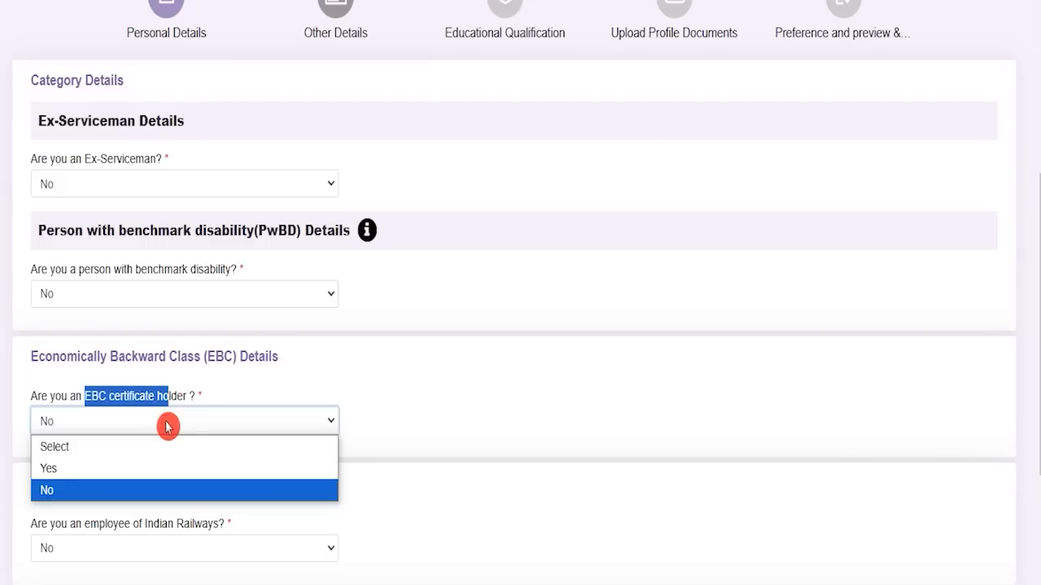
click(465, 542)
scroll(465, 542, down, 3)
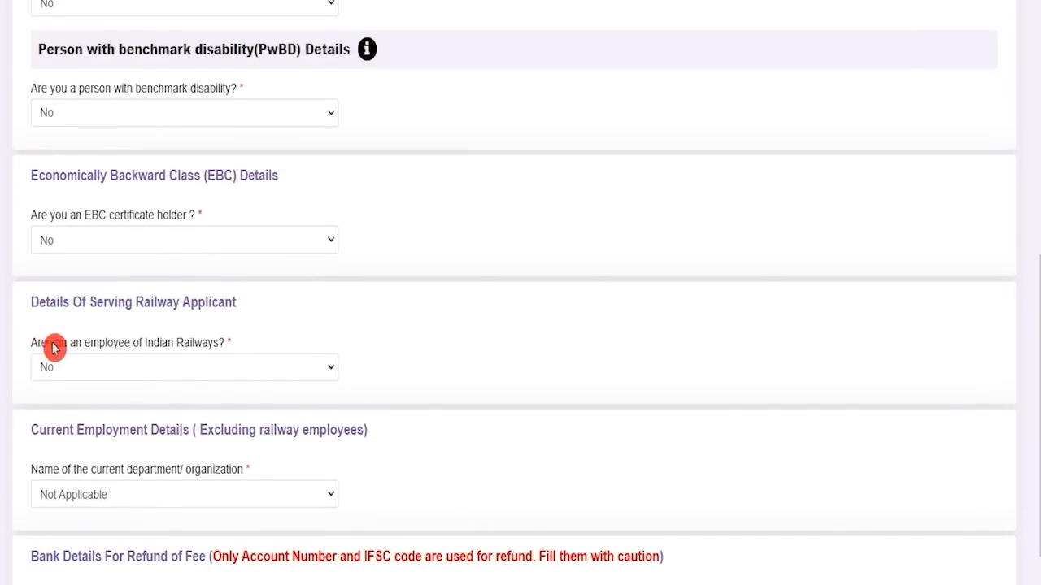
drag(49, 345, 118, 345)
click(110, 370)
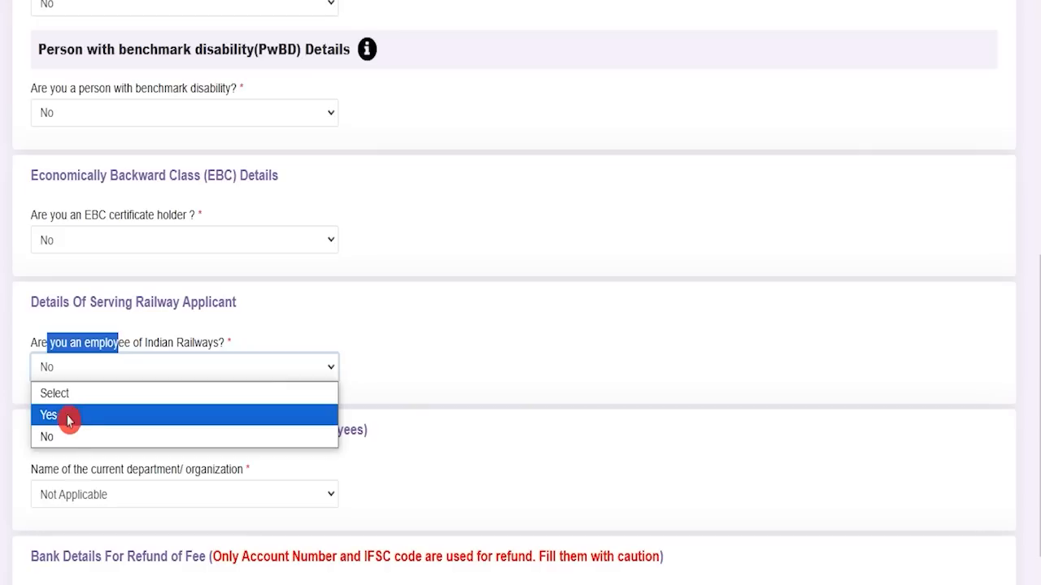
click(566, 496)
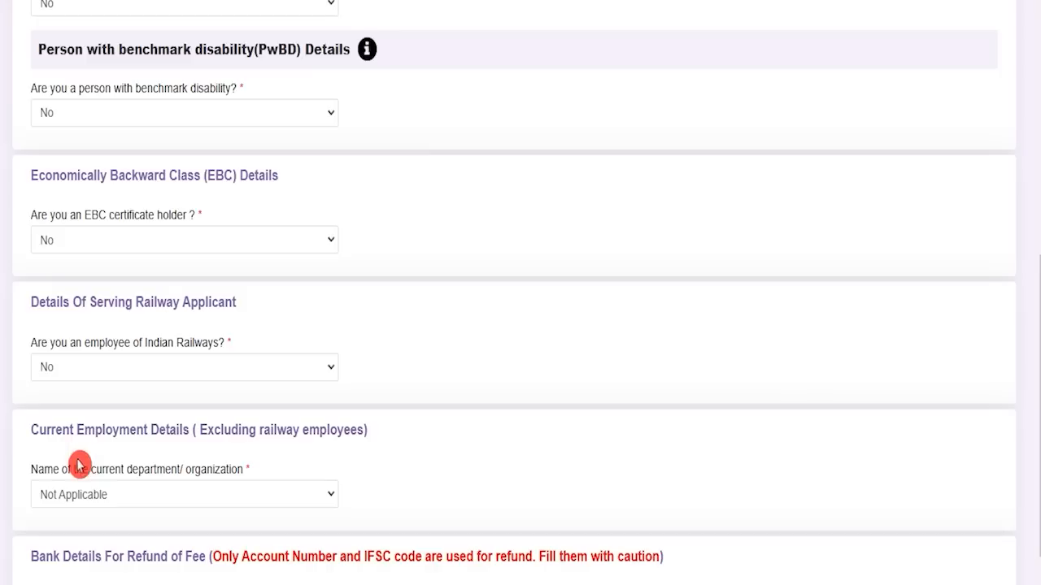
Step: Set the name of the current department or organization to Not Applicable
click(170, 496)
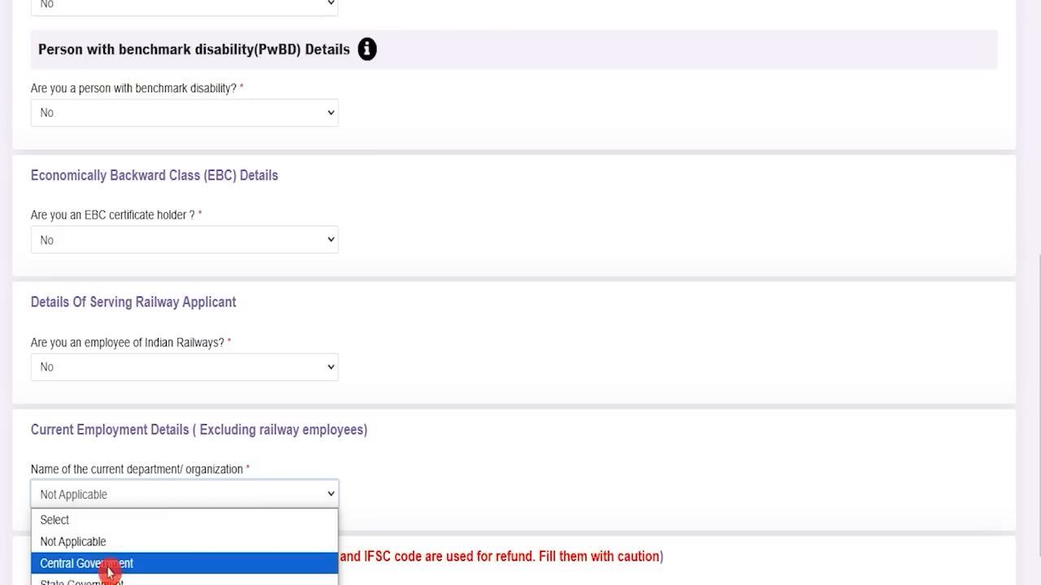
click(91, 541)
click(449, 493)
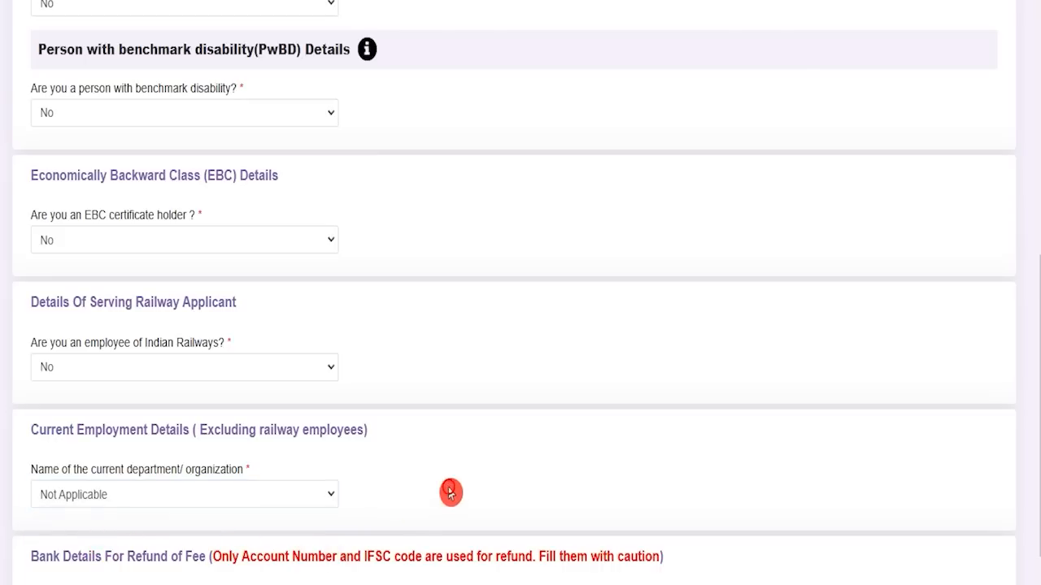
Step: Examine the bank details section for fee refunds and the category-wise application fee and refund amounts on the recruitment information page
scroll(450, 492, down, 3)
drag(33, 356, 287, 358)
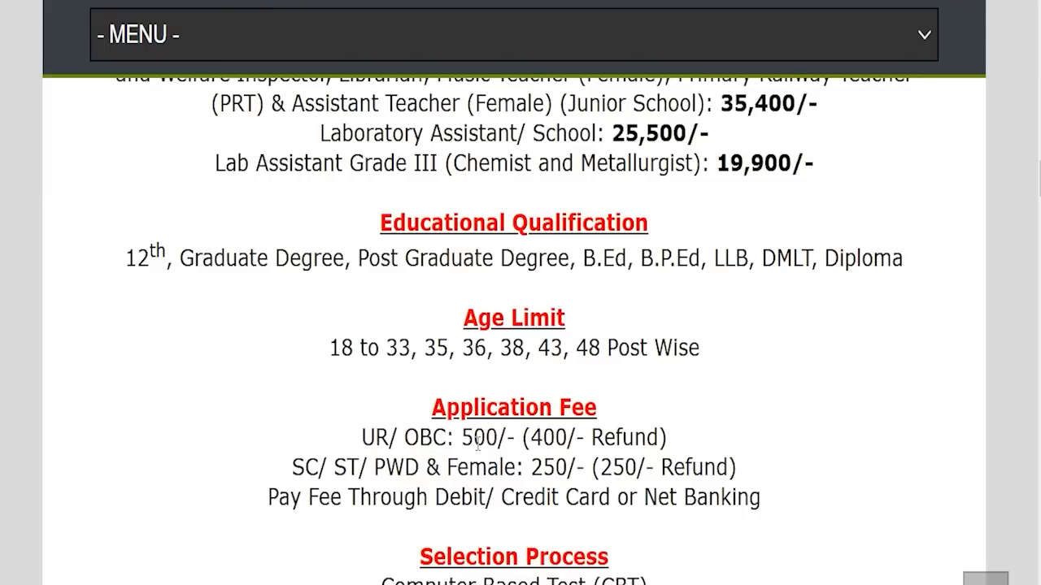
drag(374, 437, 646, 438)
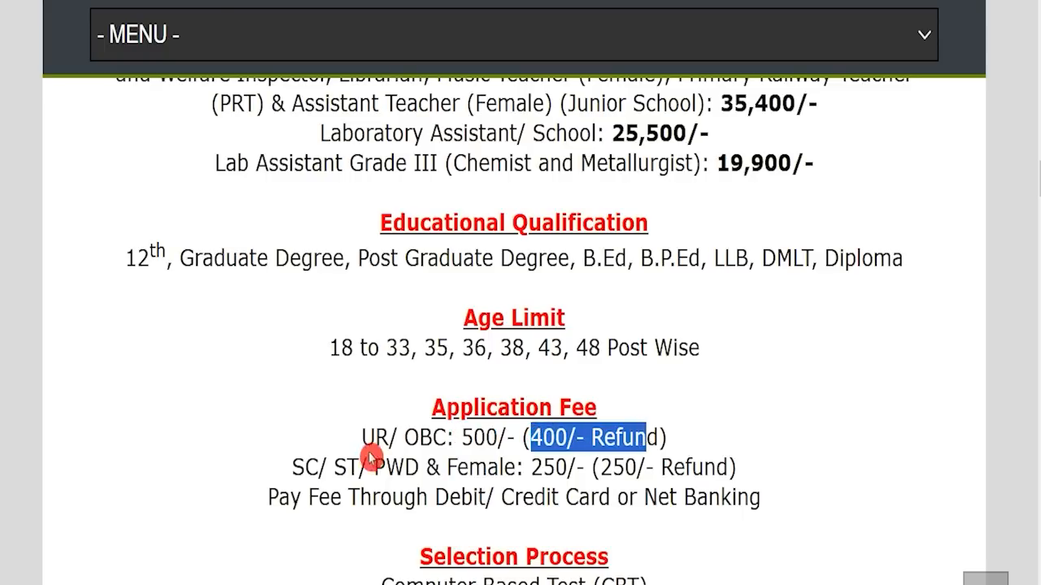
drag(318, 468, 645, 467)
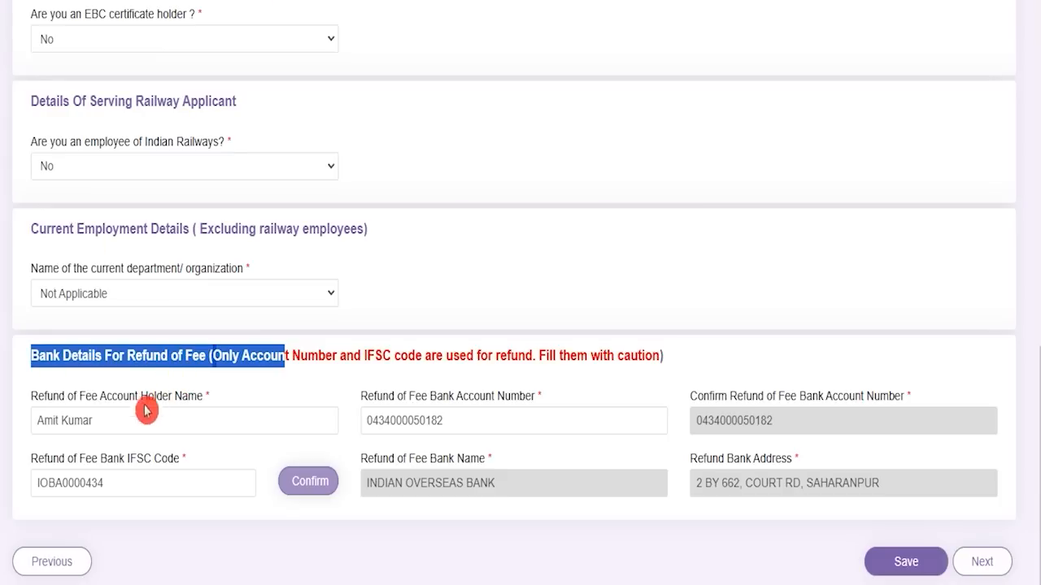
Step: Check the account holder name, account number and IFSC code for the fee refund and continue to the Educational Qualification section
click(120, 423)
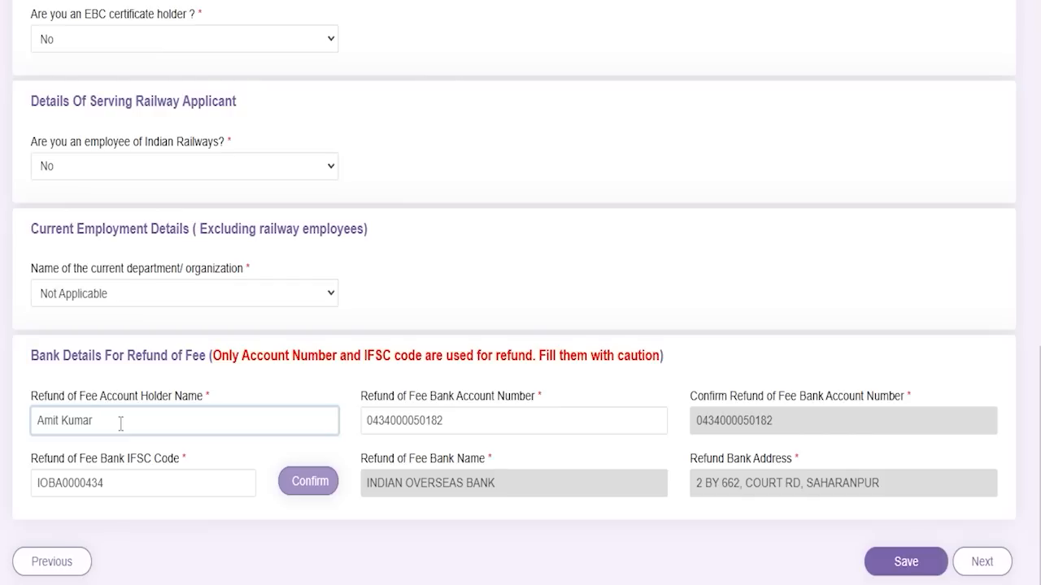
click(444, 425)
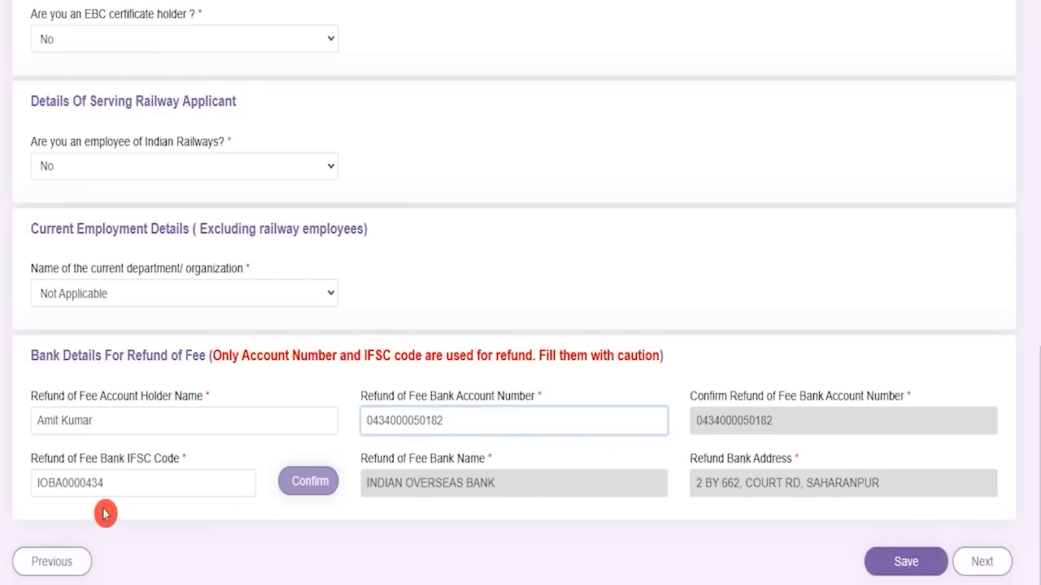
drag(118, 460, 152, 462)
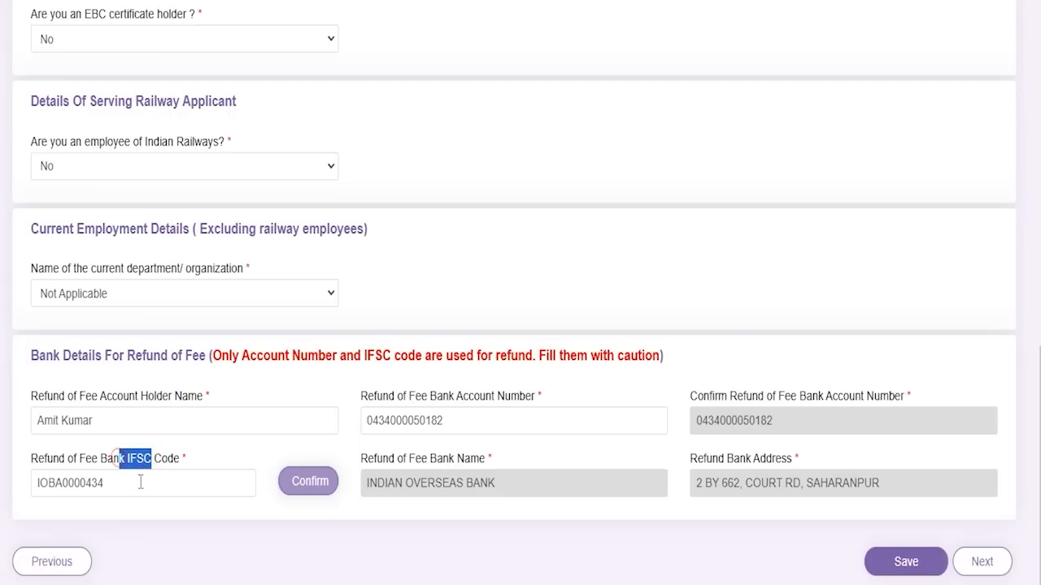
click(209, 515)
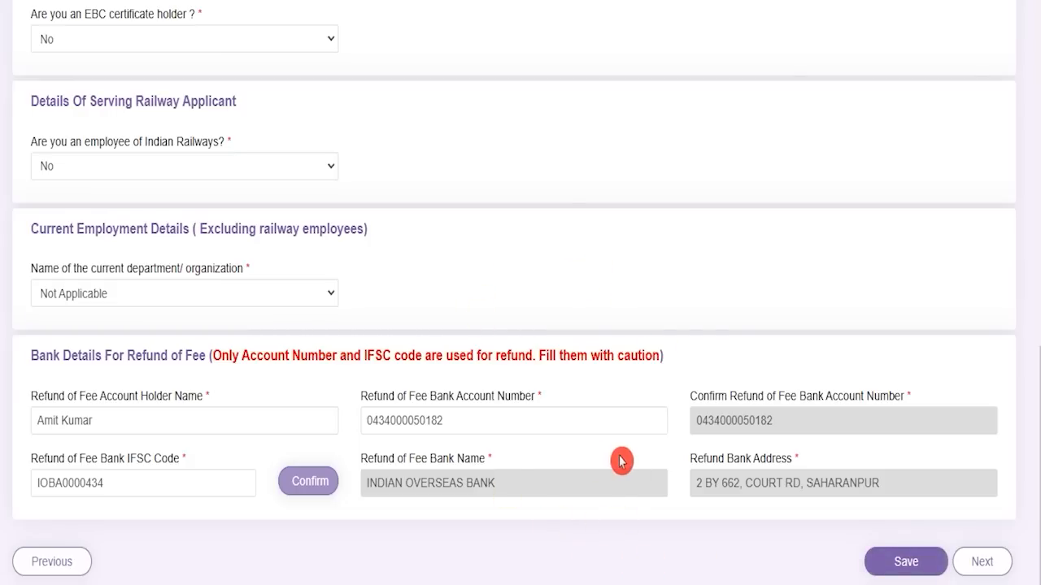
click(982, 578)
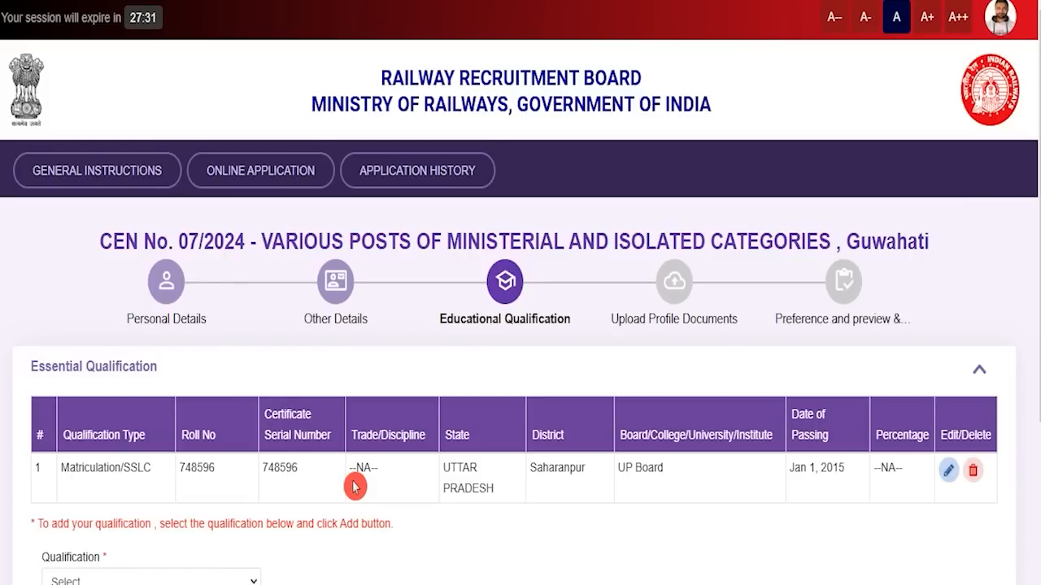
Step: Open the Matriculation/SSLC qualification for editing, check its state, district, board, passing date and number fields, and update the entry
drag(79, 470, 138, 469)
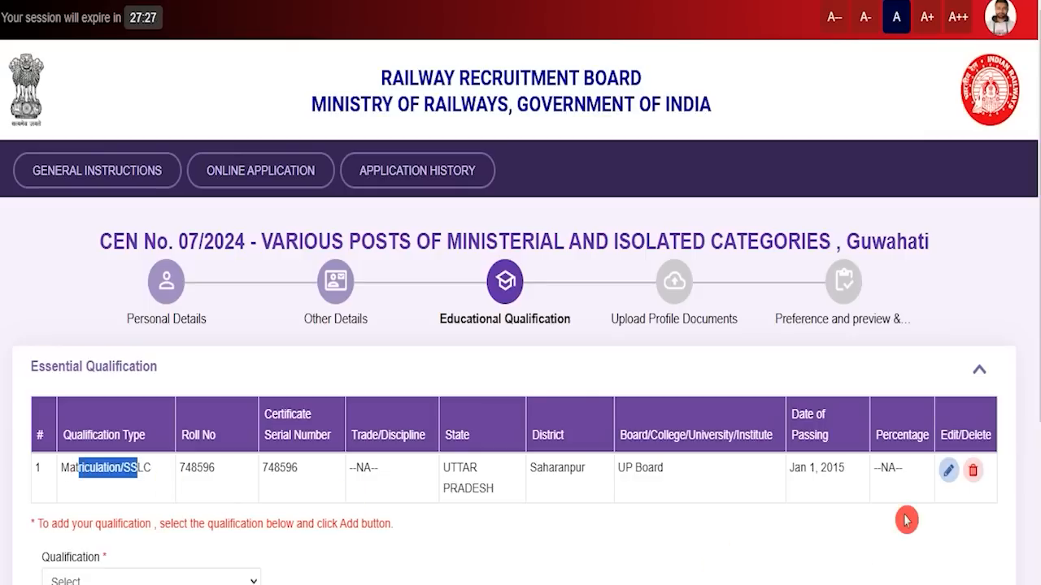
click(947, 470)
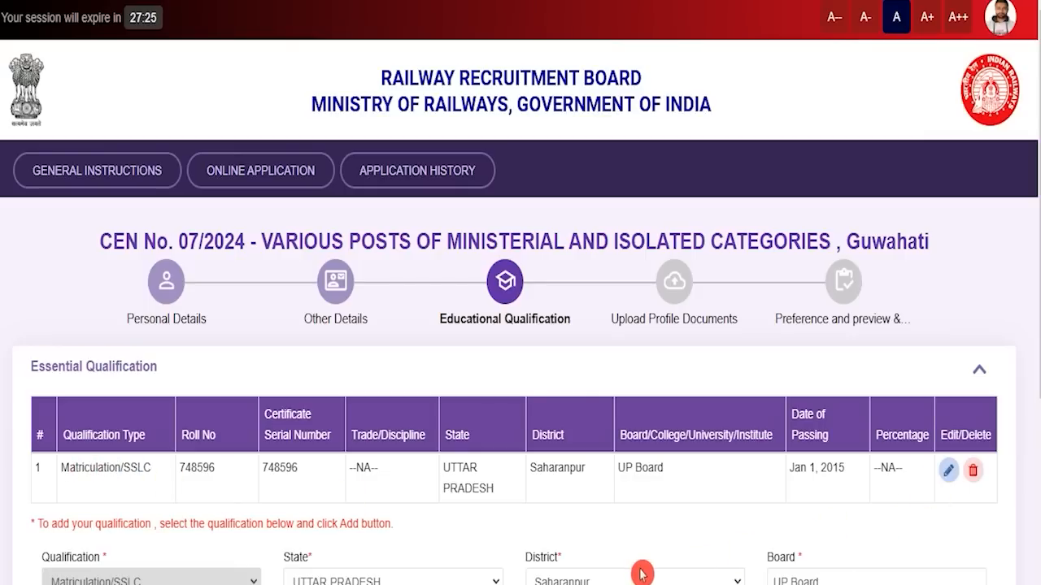
scroll(207, 395, down, 2)
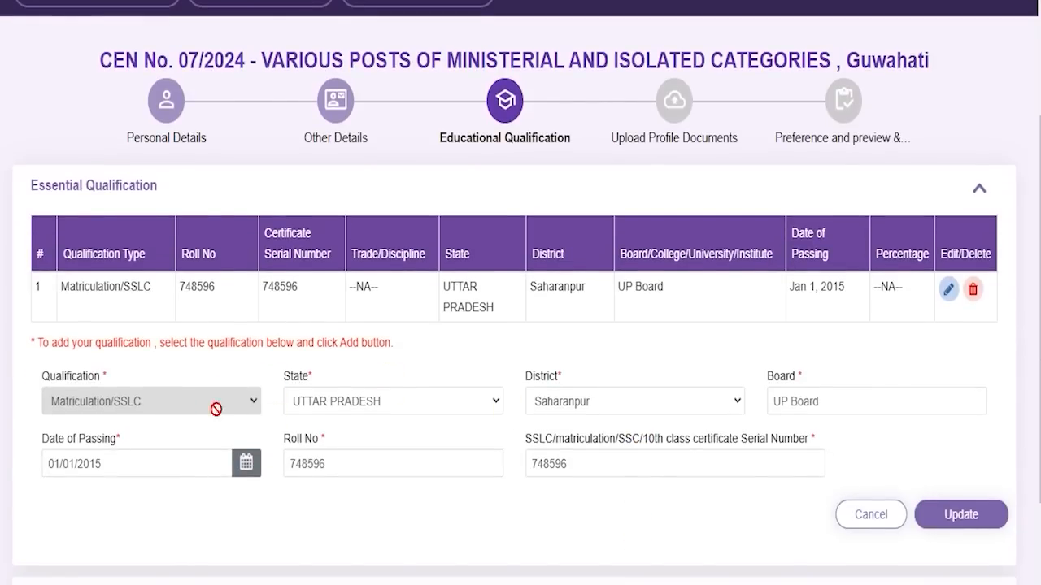
click(353, 403)
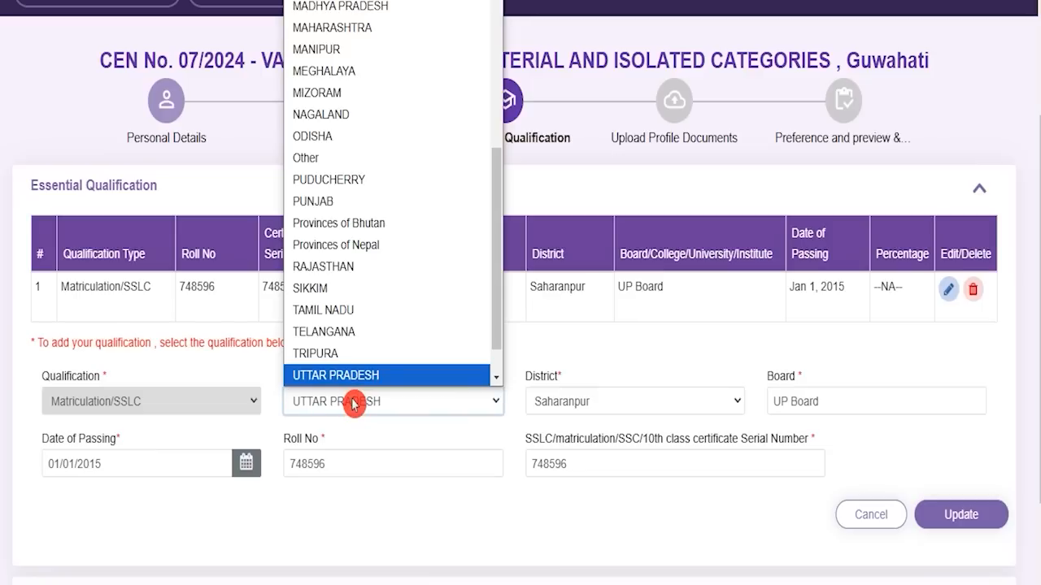
click(569, 403)
click(833, 401)
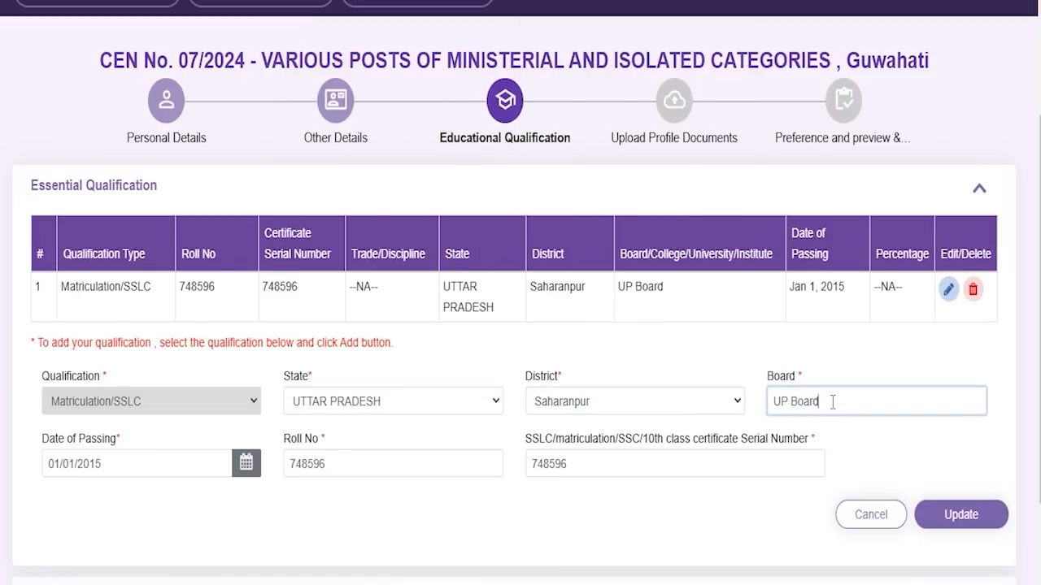
click(116, 463)
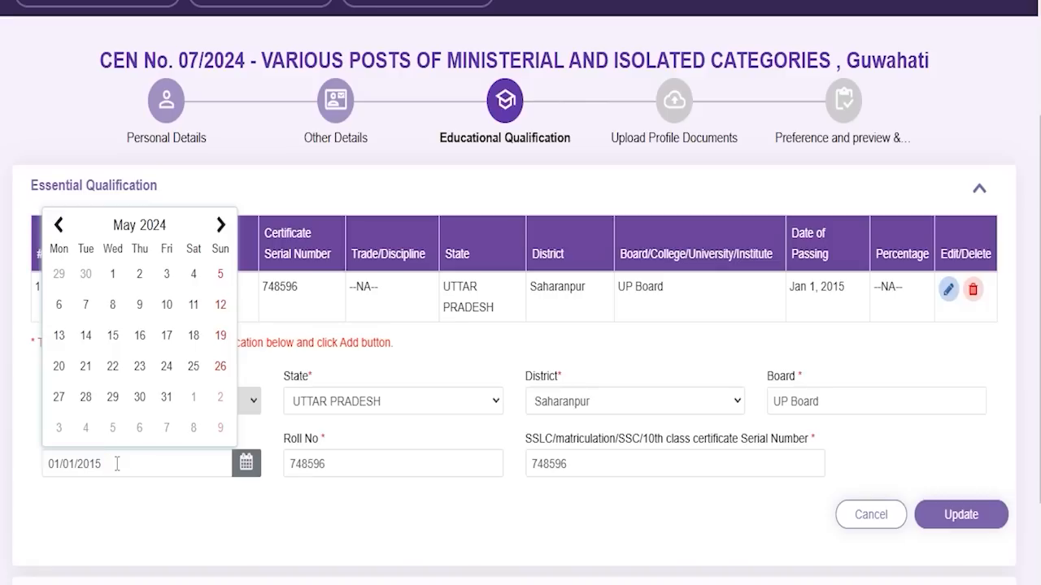
click(346, 464)
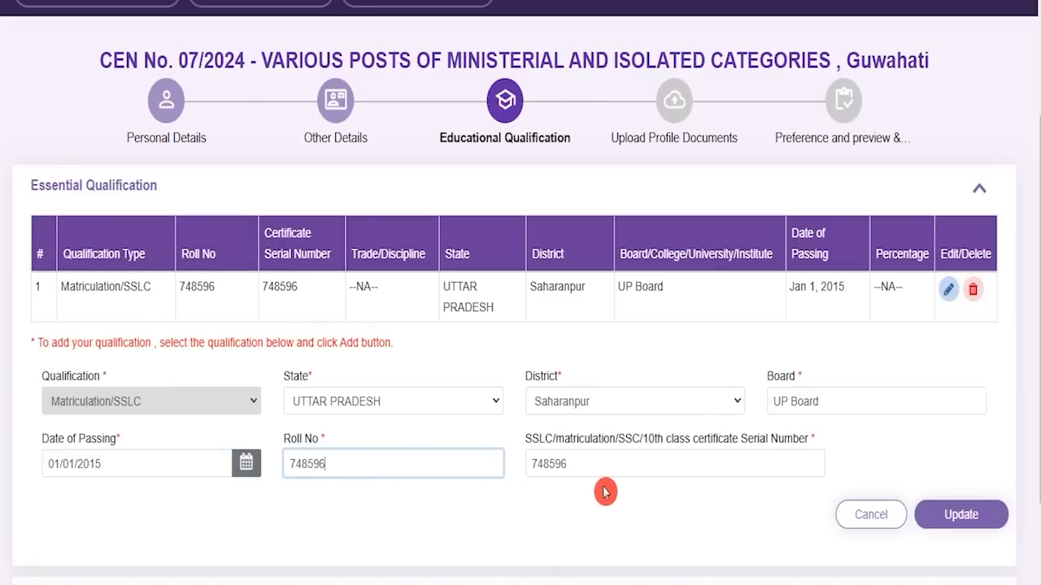
click(619, 462)
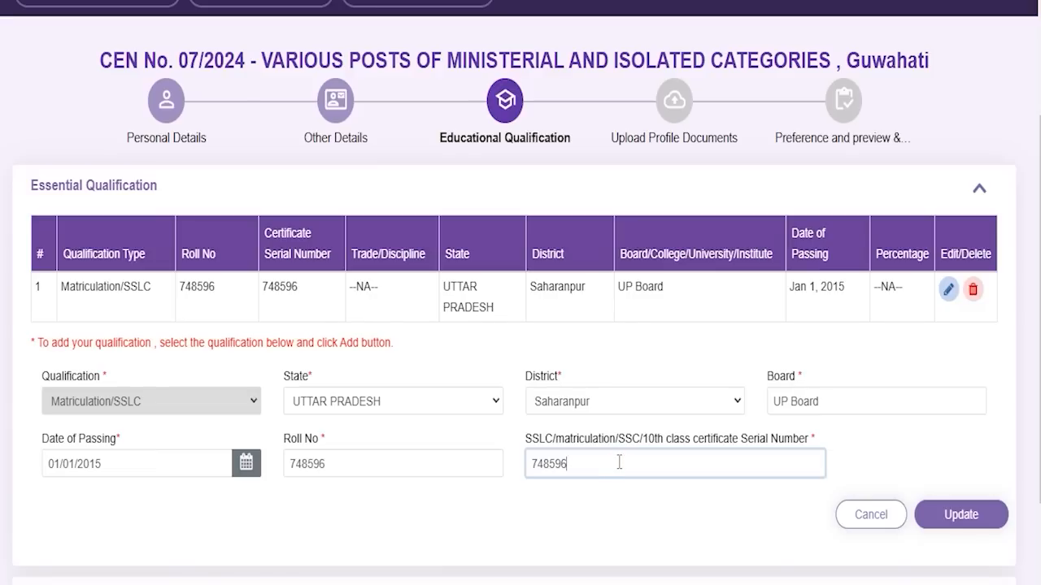
click(964, 520)
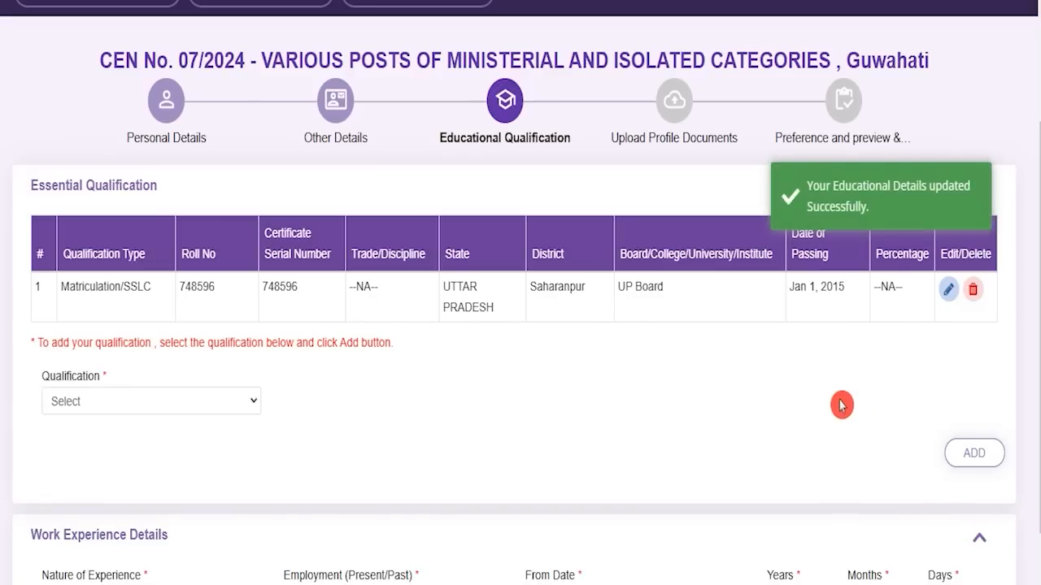
Step: Start a new essential qualification for 12th (+2 stage) or its equivalent with Any Discipline as the subject
click(154, 406)
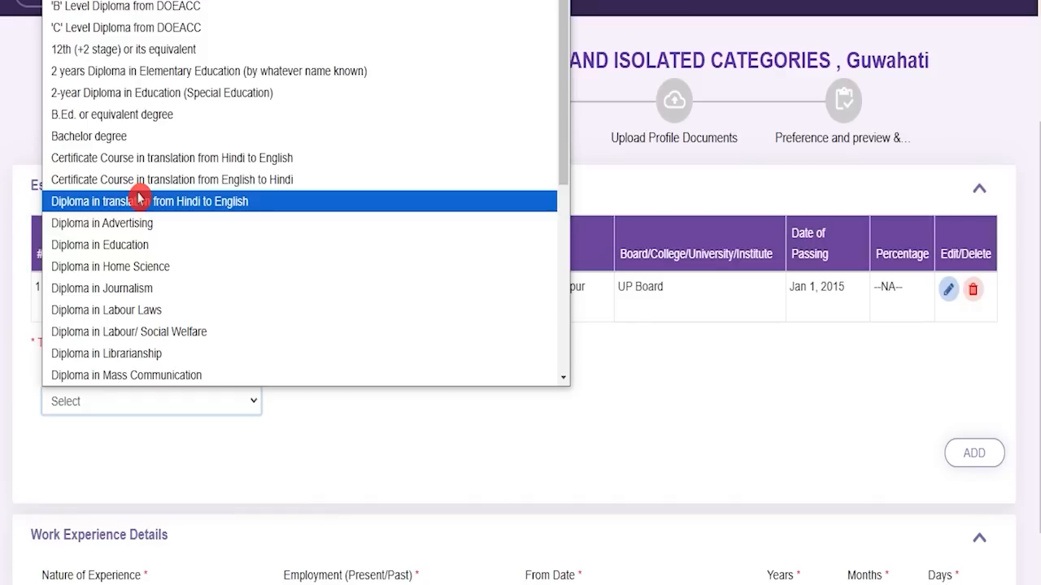
click(148, 54)
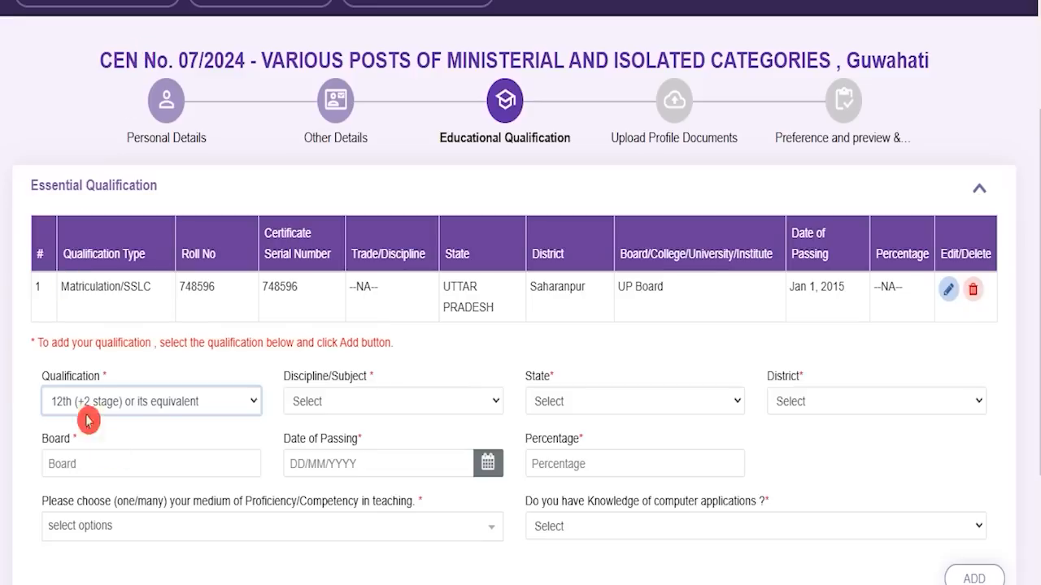
click(341, 404)
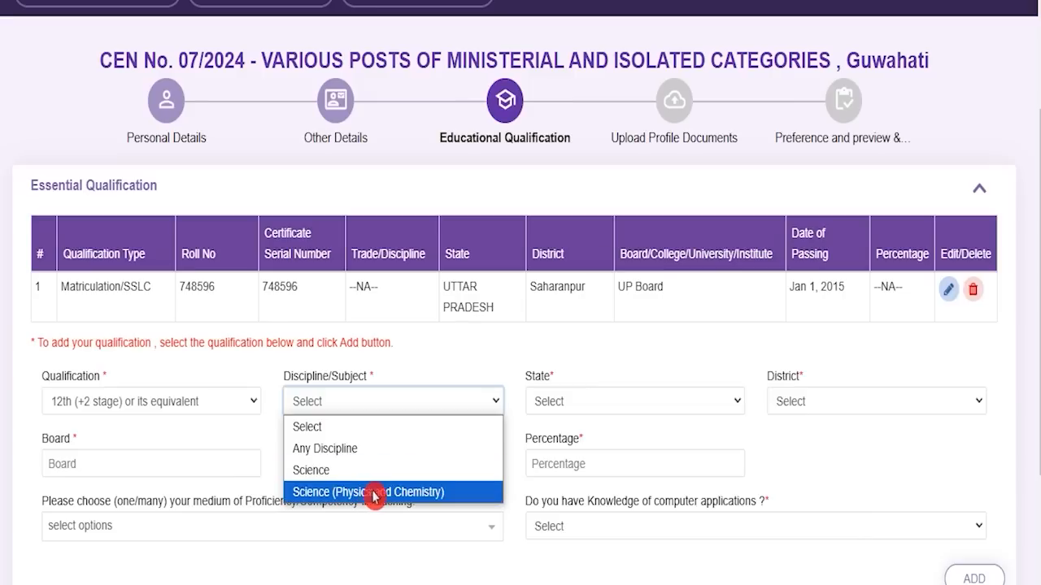
click(332, 448)
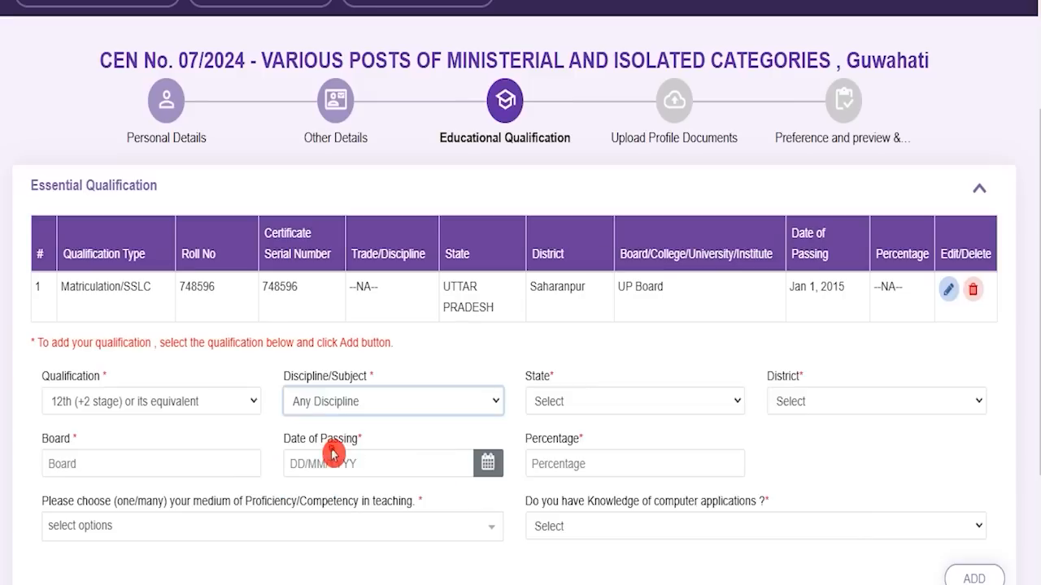
Step: Set the 12th qualification's state to UTTAR PRADESH and its district to Saharanpur
click(559, 411)
key(u)
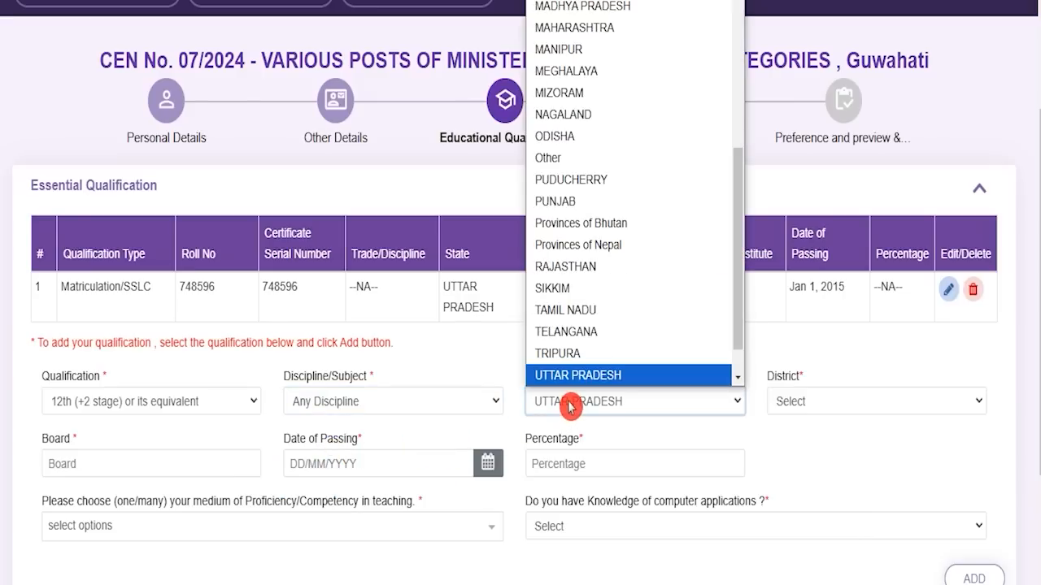
click(569, 406)
click(792, 406)
key(s)
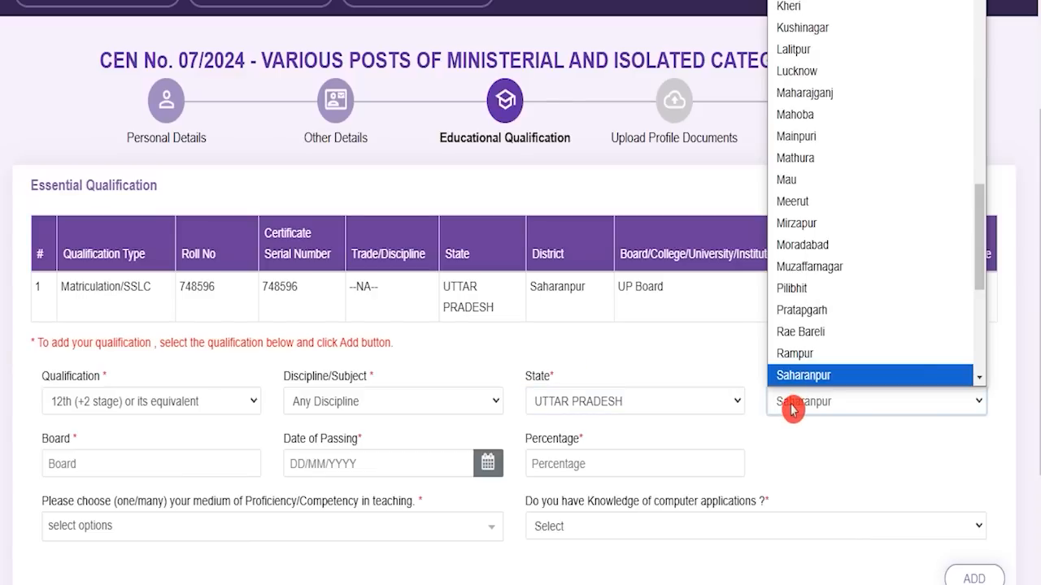
click(793, 407)
Step: Enter CBSE as the 12th qualification's board and 80 as its percentage
click(81, 457)
text(CBSE)
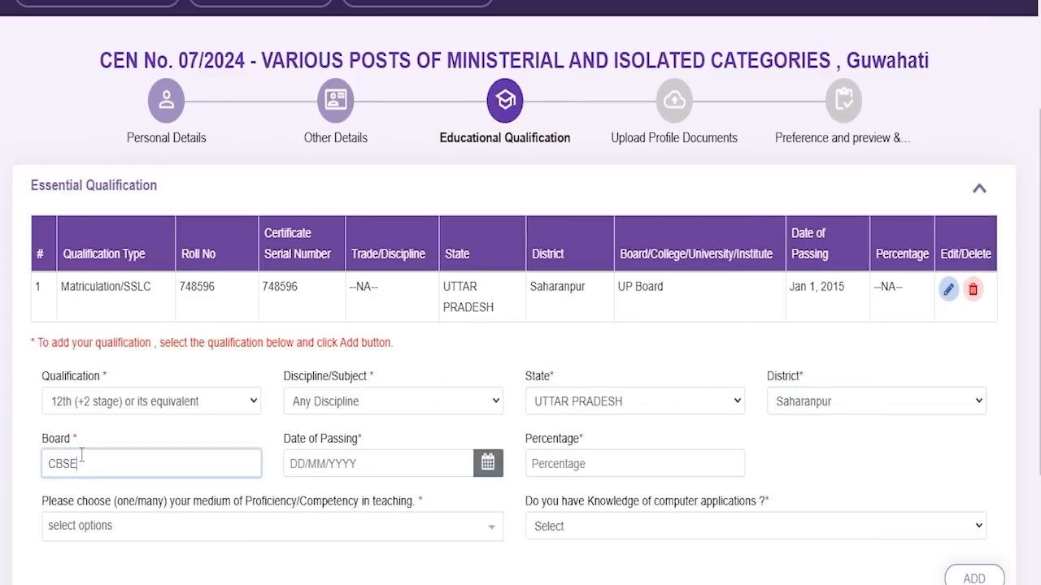
click(325, 465)
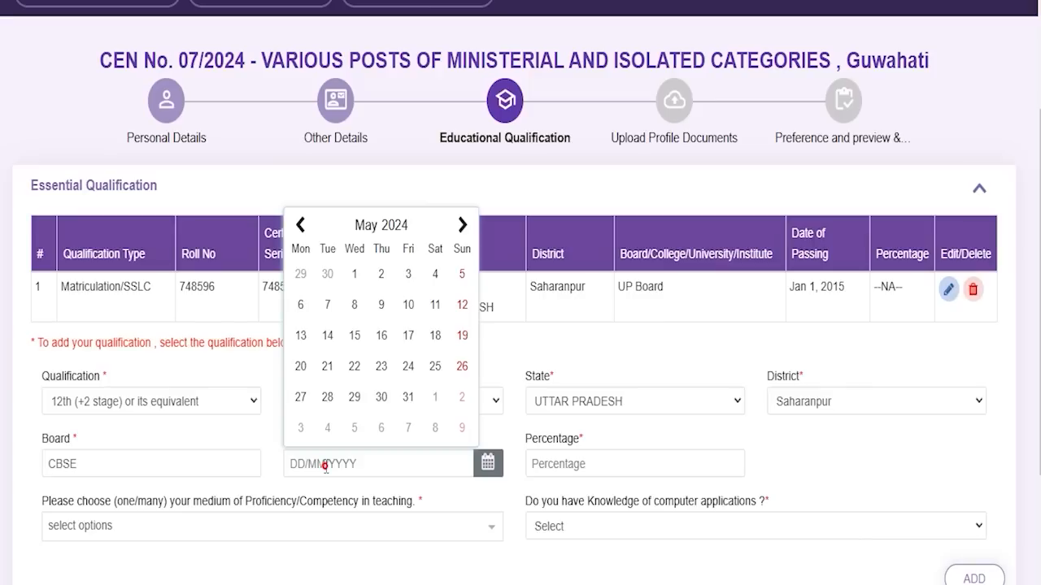
click(603, 466)
text(80)
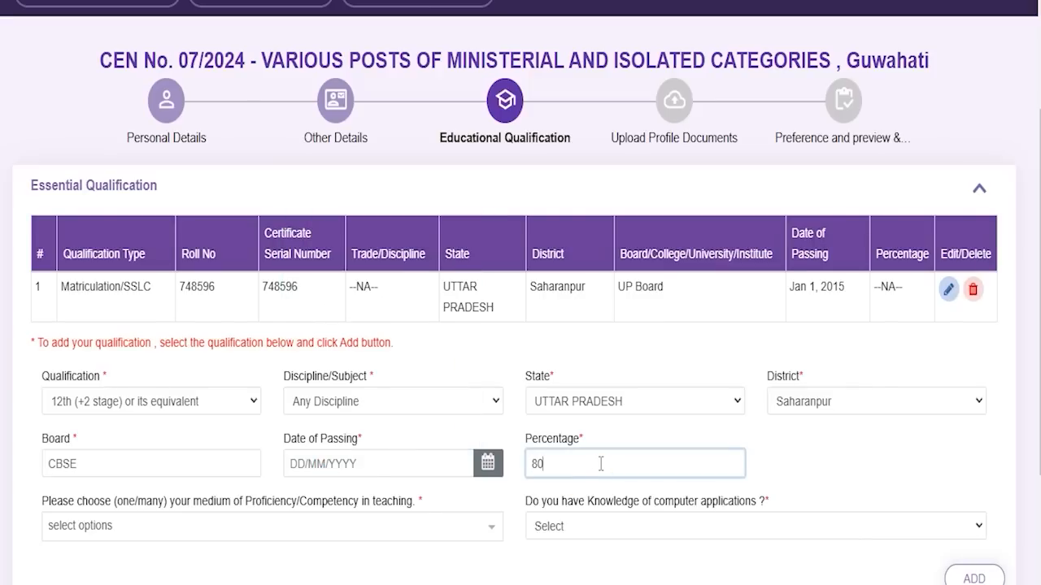
Step: Choose Hindi and English as the mediums of proficiency in teaching for the 12th qualification
click(251, 555)
scroll(239, 446, down, 1)
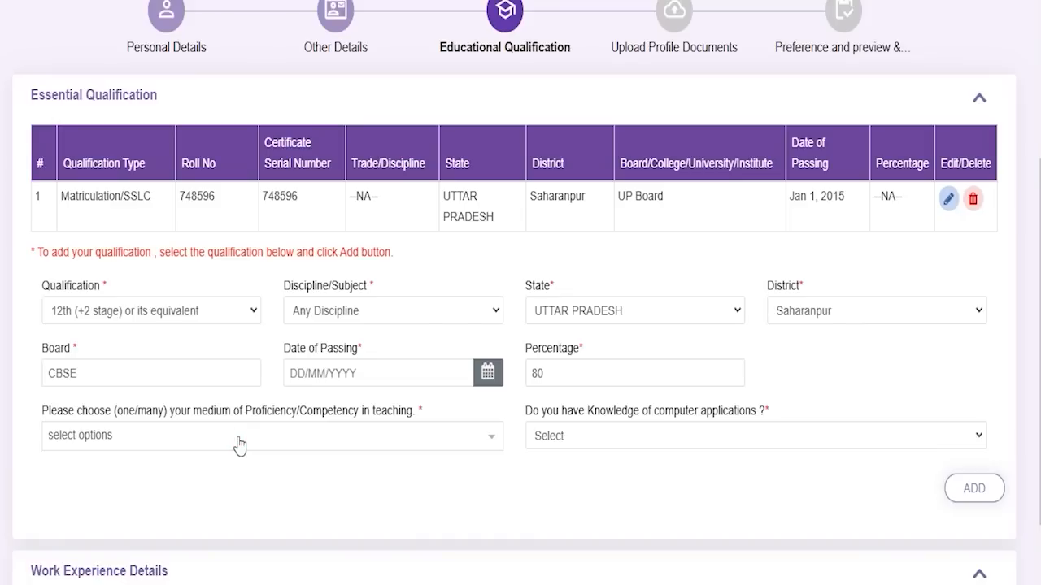
click(238, 444)
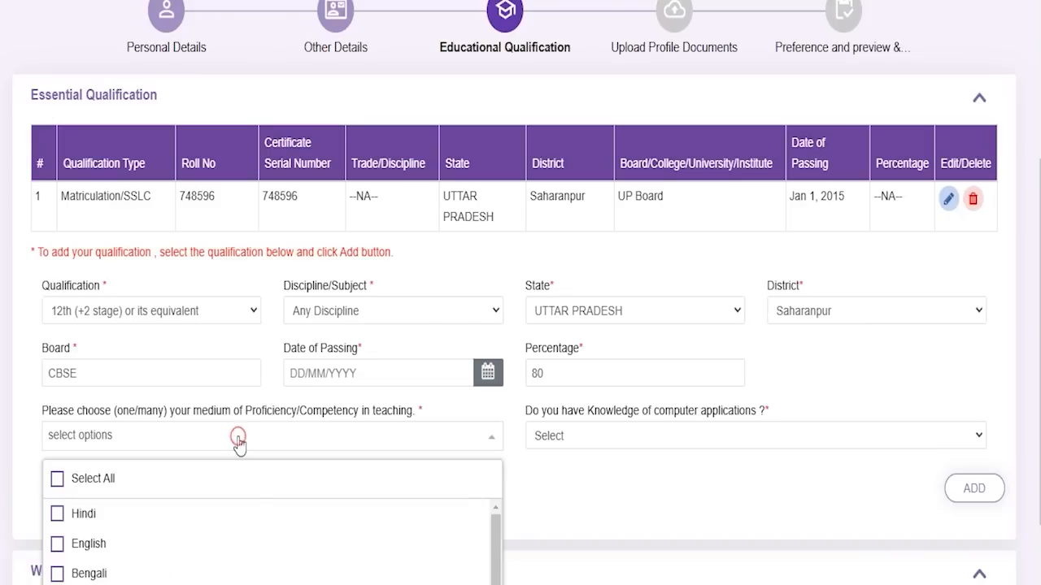
click(85, 514)
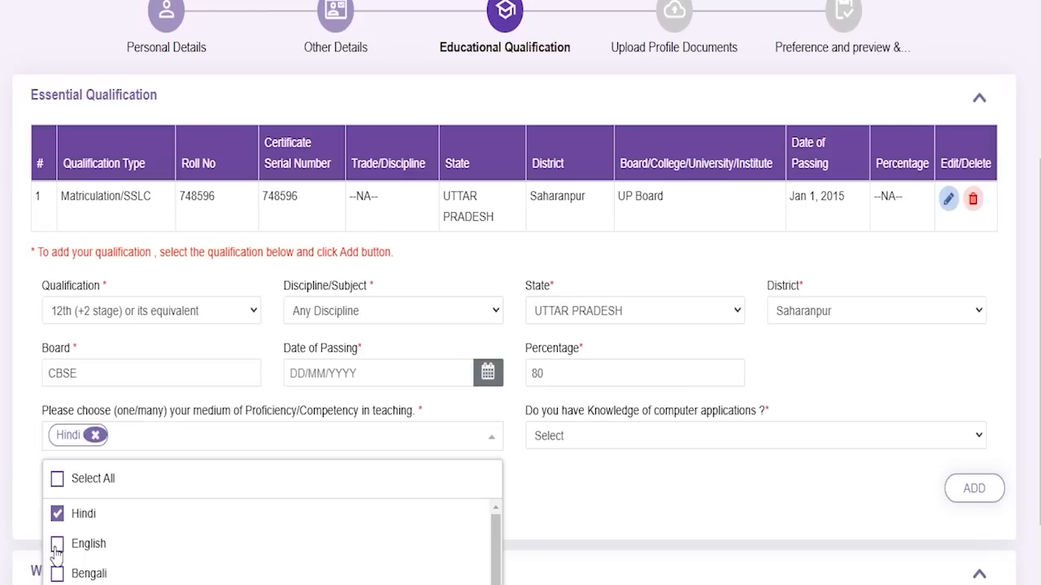
click(55, 544)
click(602, 507)
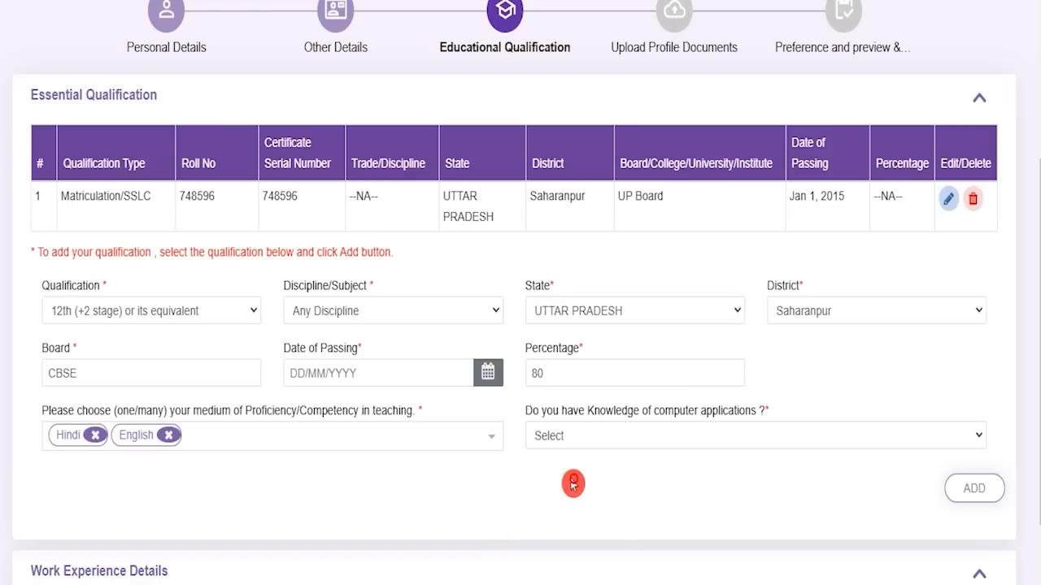
Step: Answer Yes to knowledge of computer applications and add the 12th qualification with a passing date of Jan 1, 2017
click(639, 441)
click(578, 484)
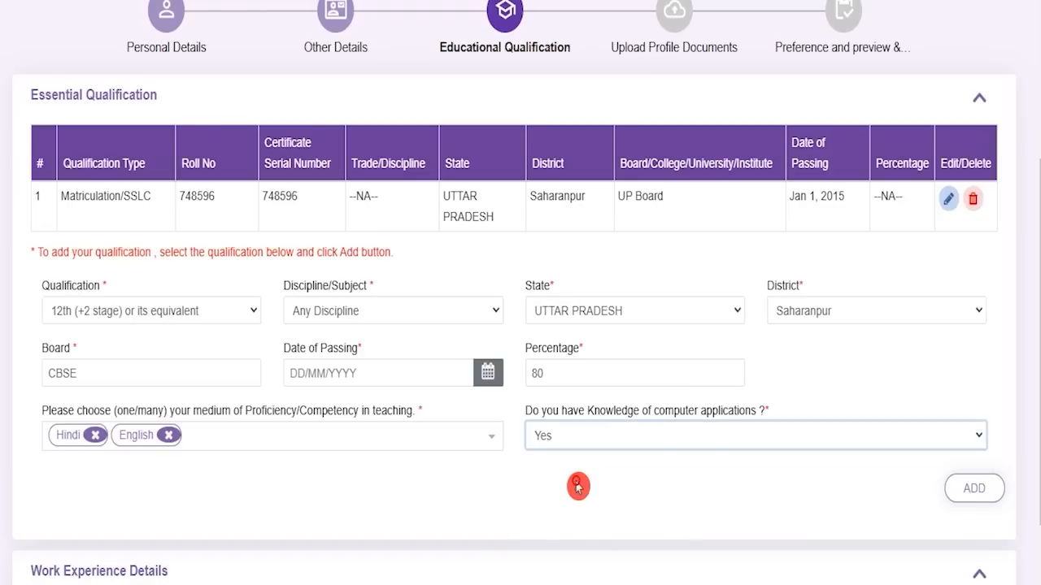
click(877, 509)
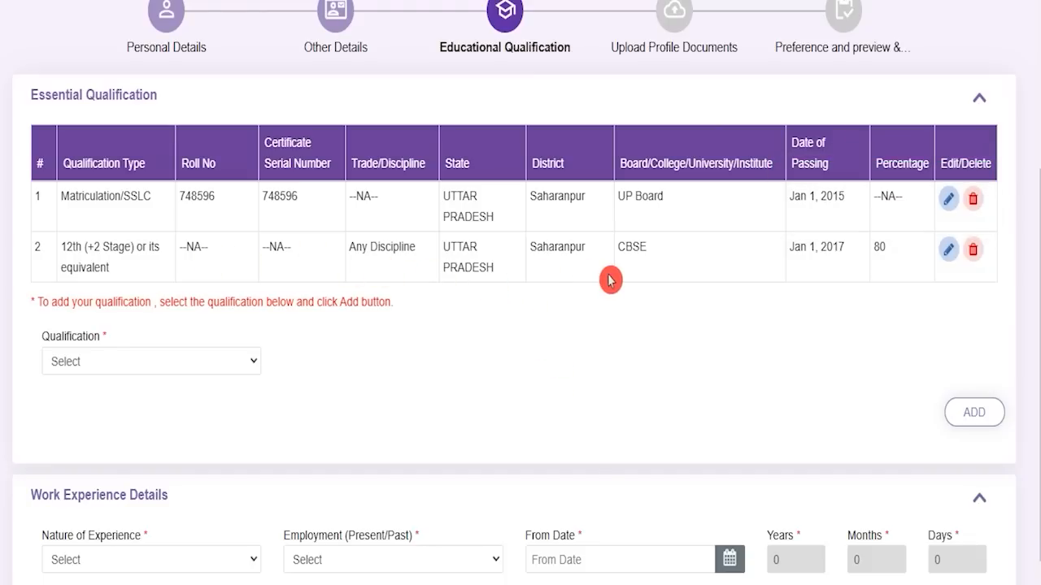
Step: Go to page 57 of Final CEN Isolated Cat Pub.pdf and examine the minimum qualifications for Post Graduate Teacher / Commerce
click(168, 365)
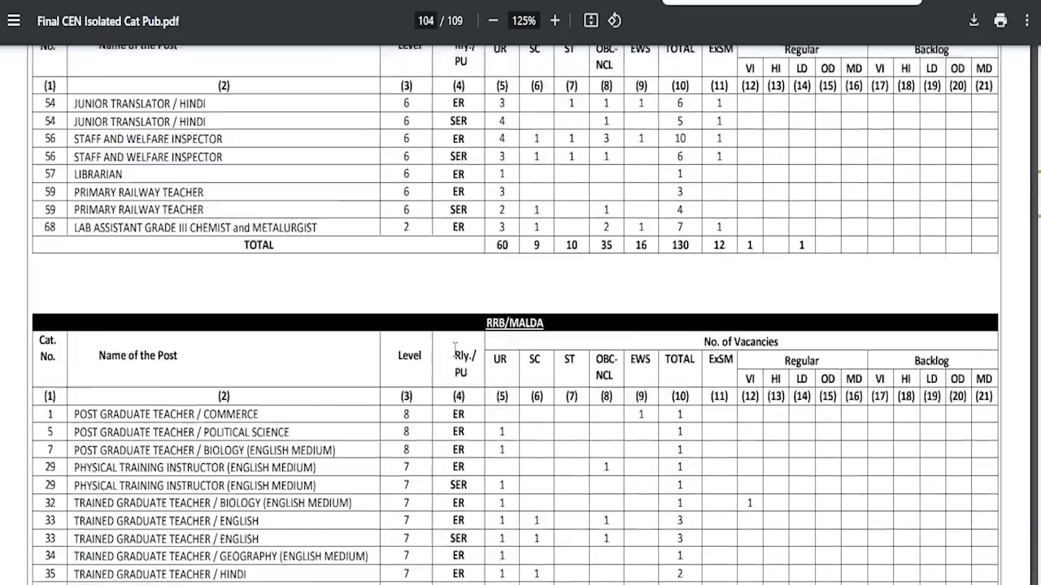
scroll(455, 348, up, 10)
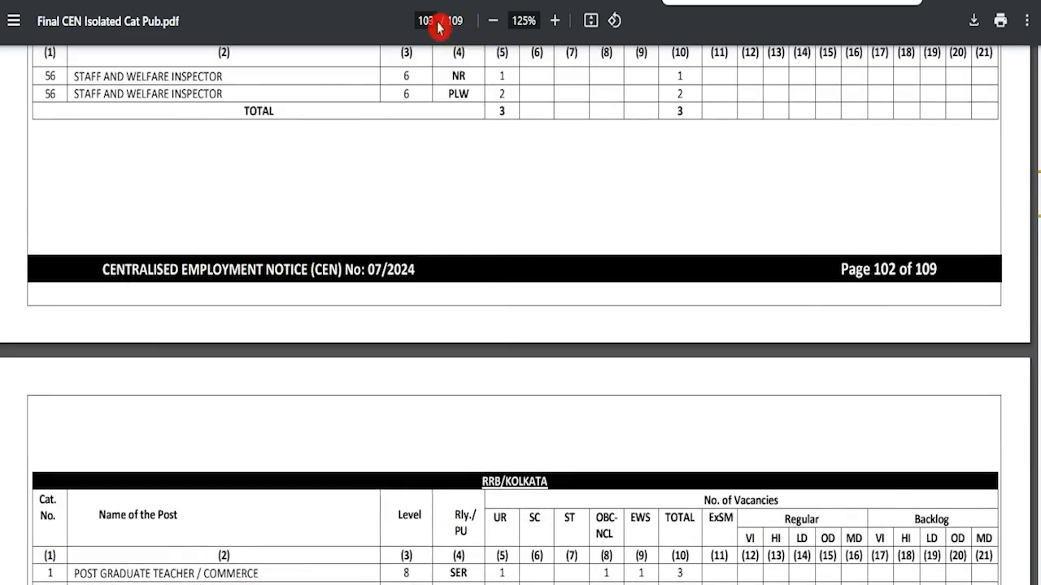
drag(442, 21, 413, 22)
text(57)
key(Return)
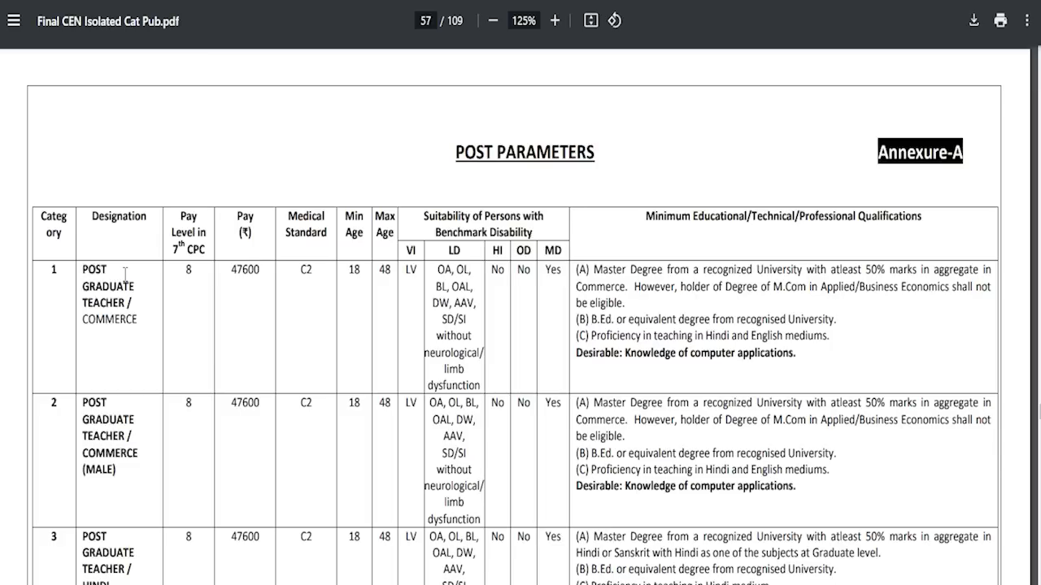
drag(84, 266, 126, 303)
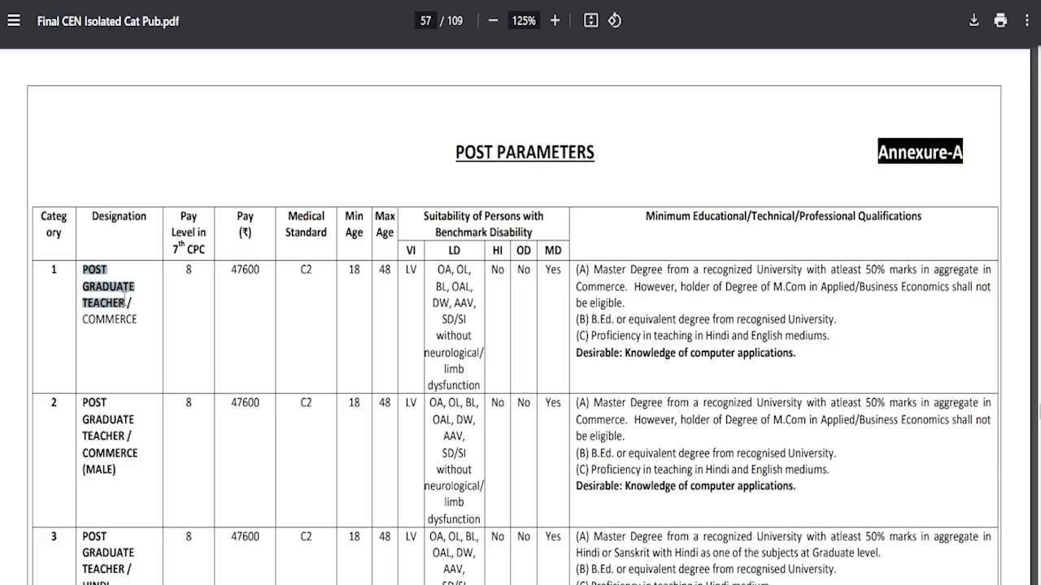
drag(602, 275, 754, 273)
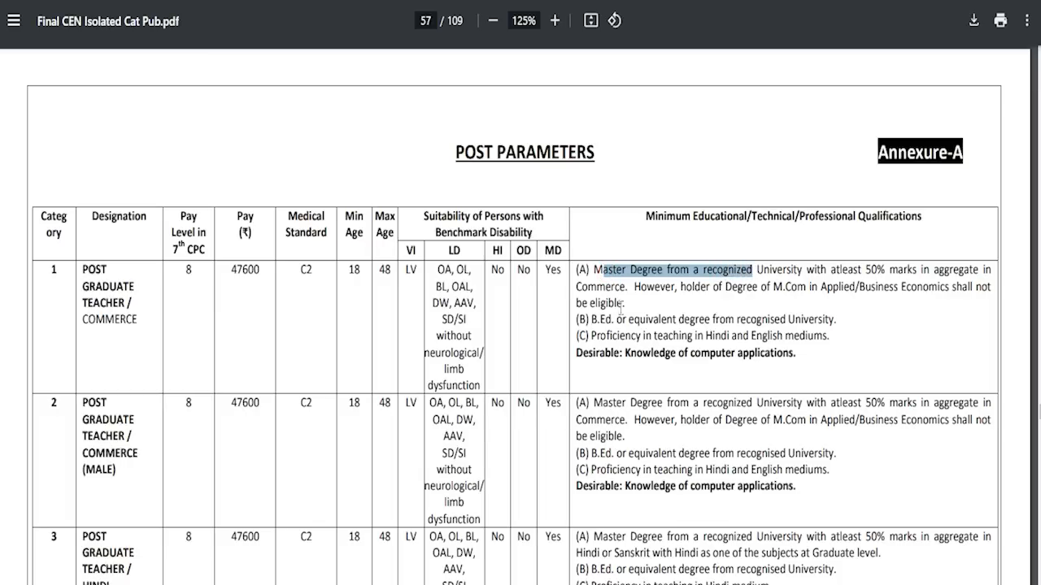
drag(602, 320, 661, 317)
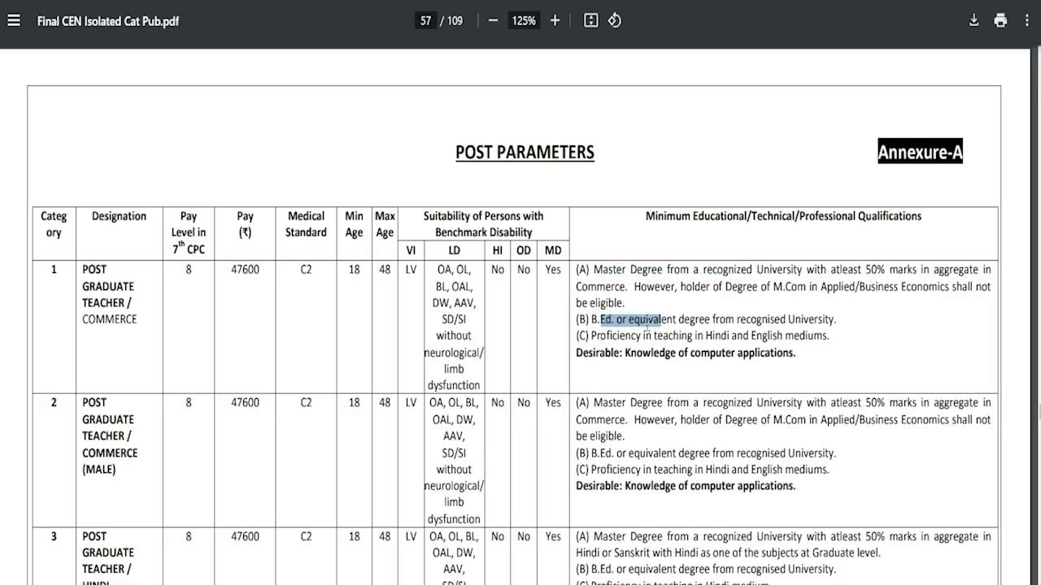
Step: Compare the designations and minimum qualifications of the Post Graduate Teacher posts in categories 1 to 3 on page 57 of the PDF
drag(602, 336, 734, 326)
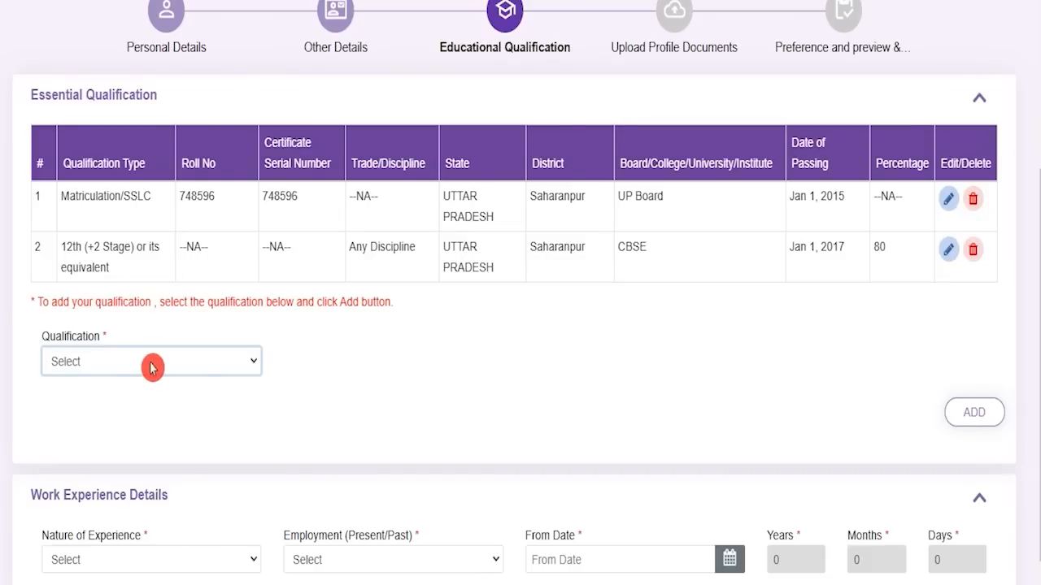
click(150, 363)
click(151, 362)
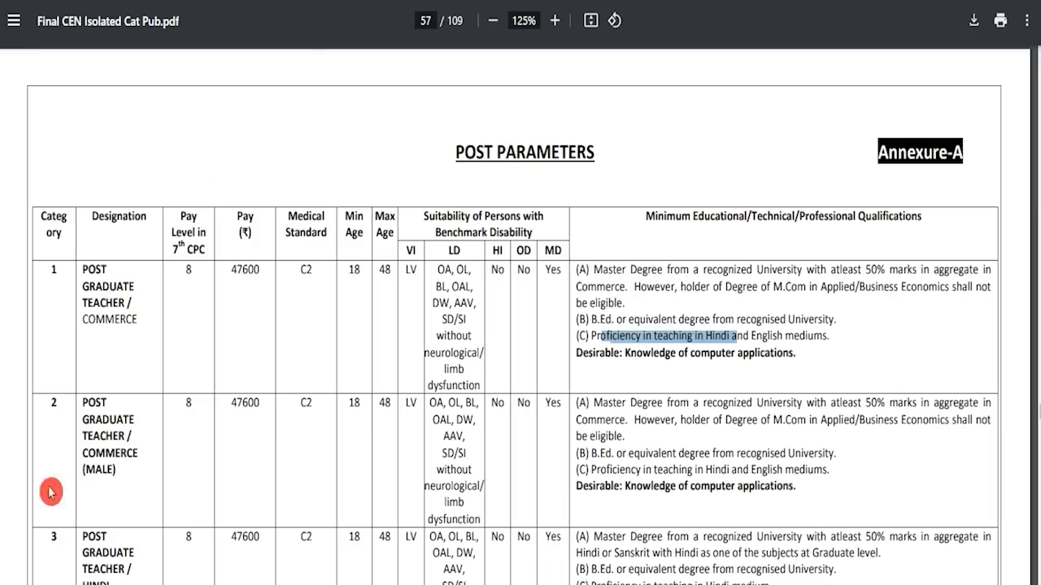
drag(82, 403, 129, 440)
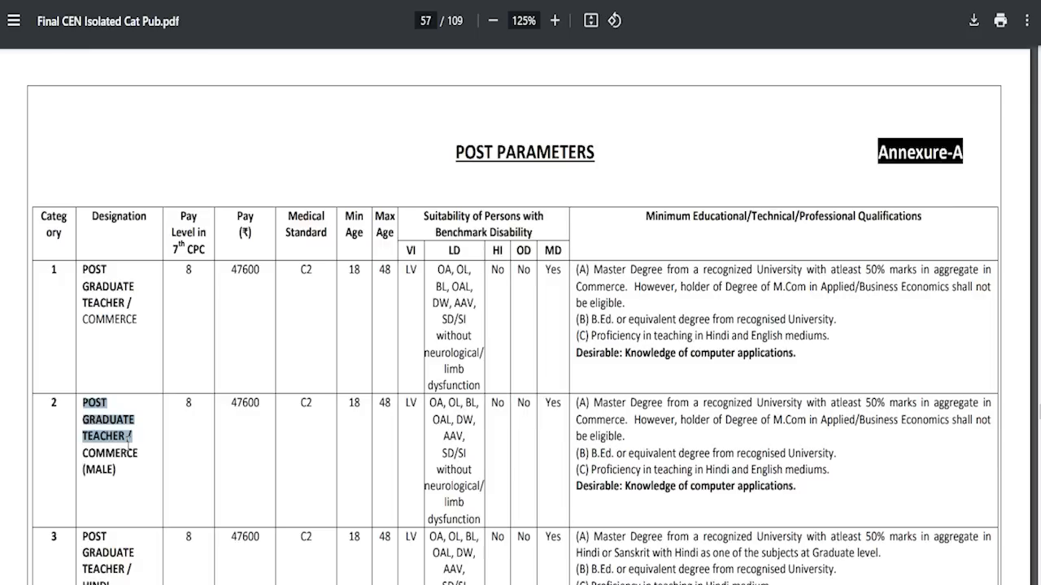
drag(113, 282, 132, 303)
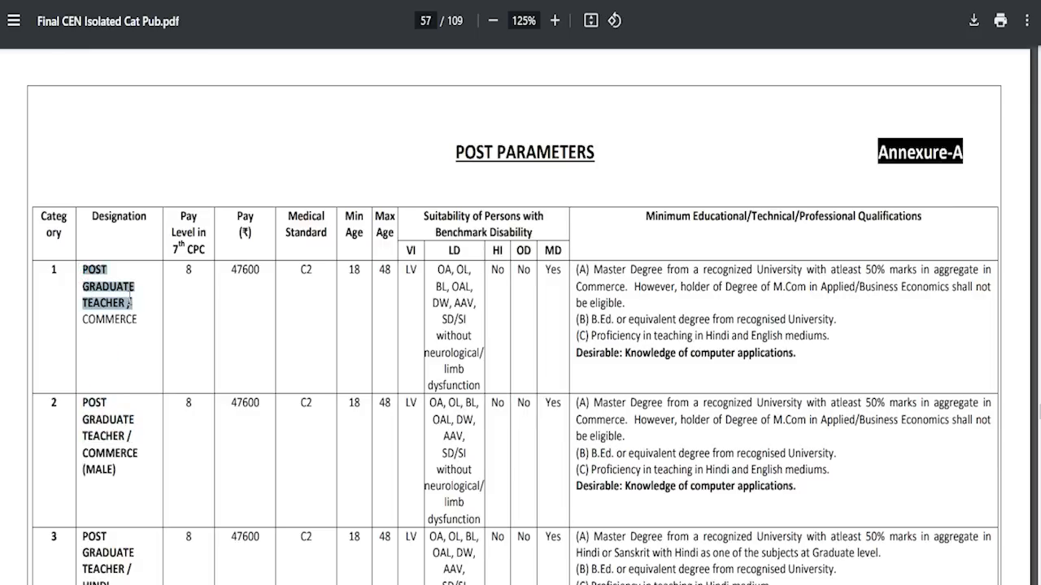
scroll(274, 437, down, 1)
drag(85, 457, 121, 481)
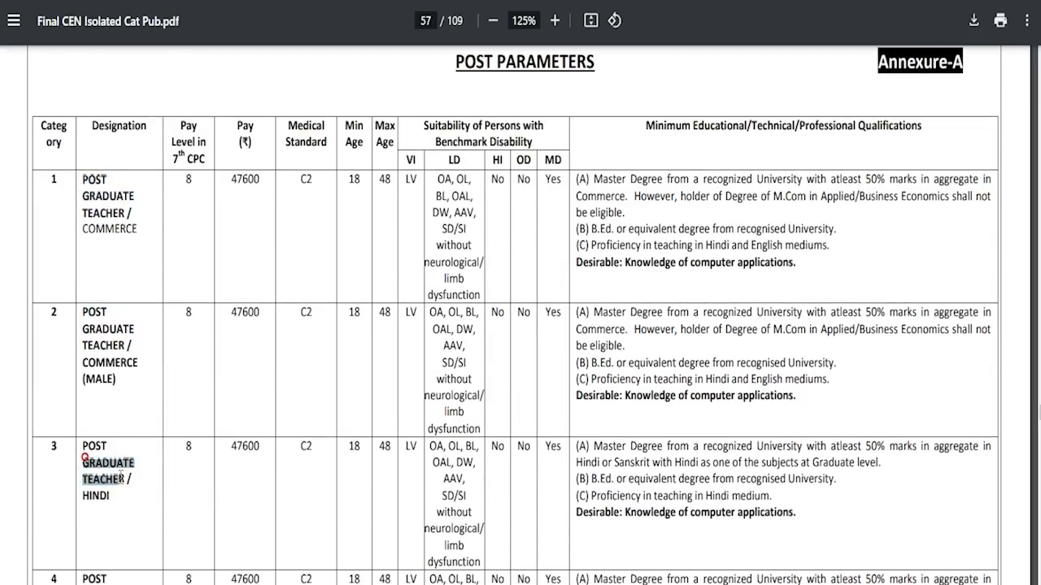
Step: Examine the minimum qualifications of the further Post Graduate Teacher posts on pages 58 to 62, including Political Science, Physics (Male) and Physical Education
scroll(121, 474, down, 8)
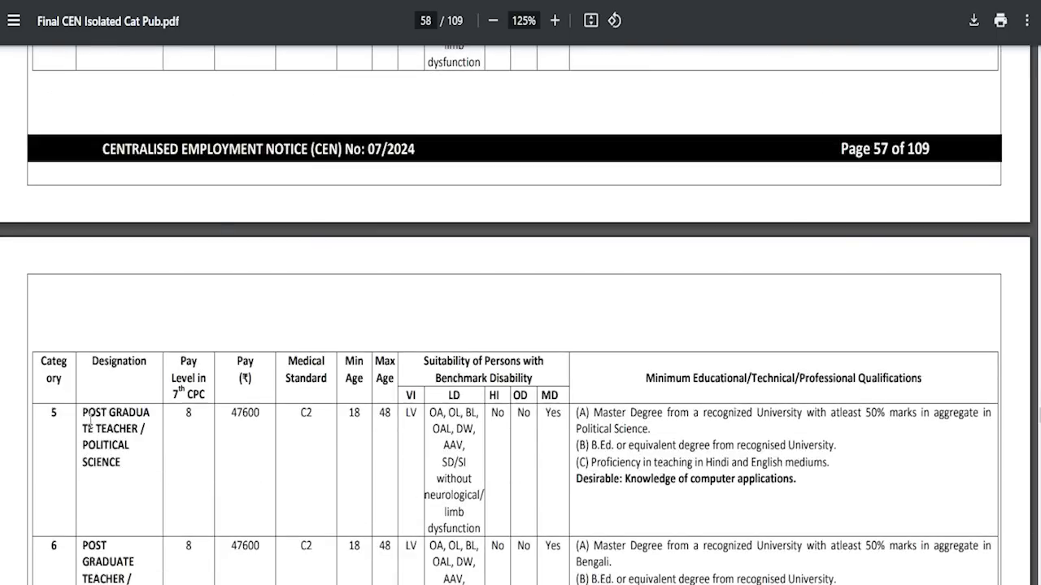
drag(84, 412, 132, 453)
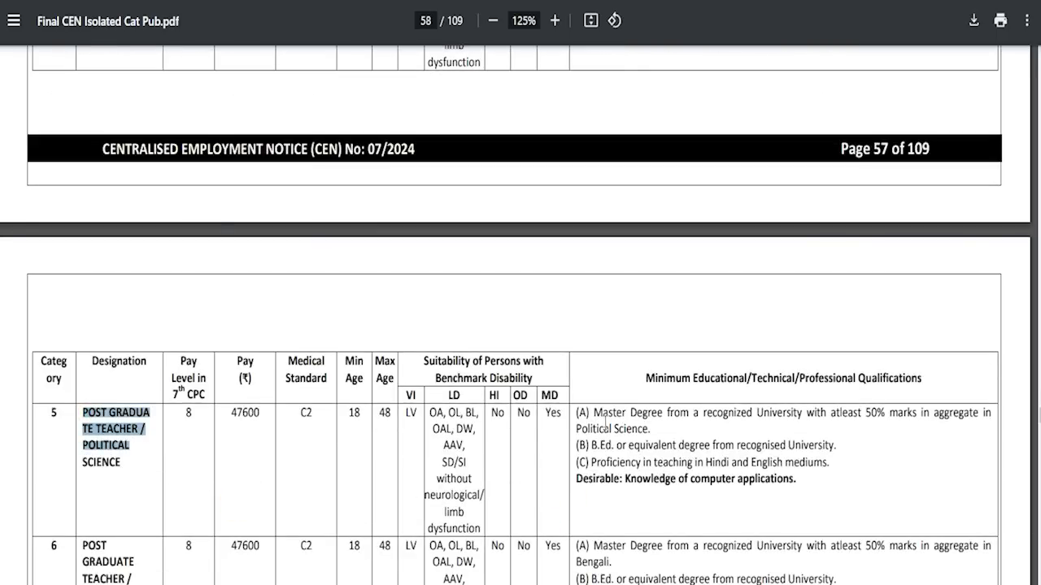
scroll(605, 420, down, 4)
scroll(604, 421, down, 13)
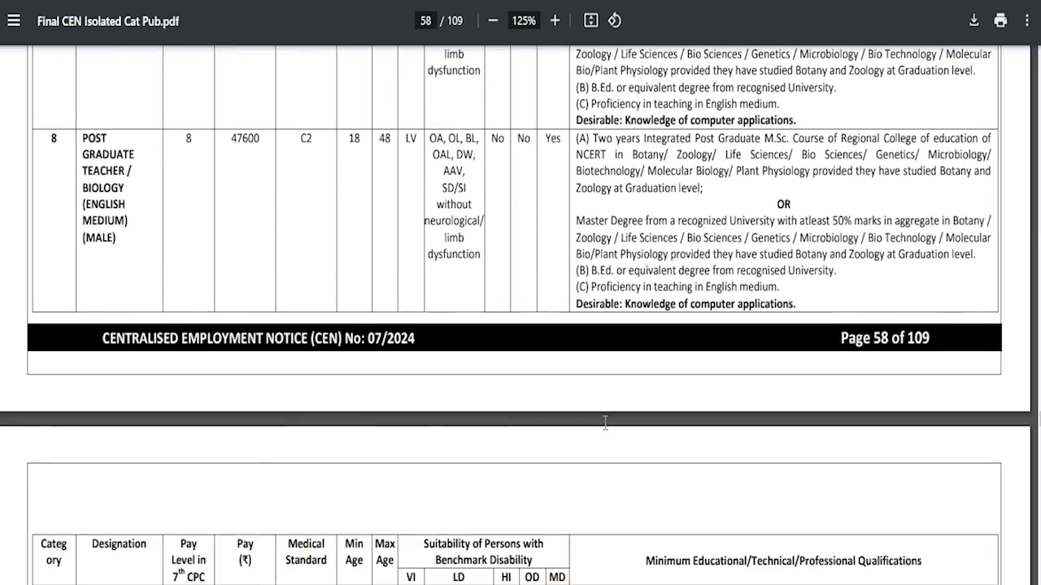
scroll(608, 427, down, 5)
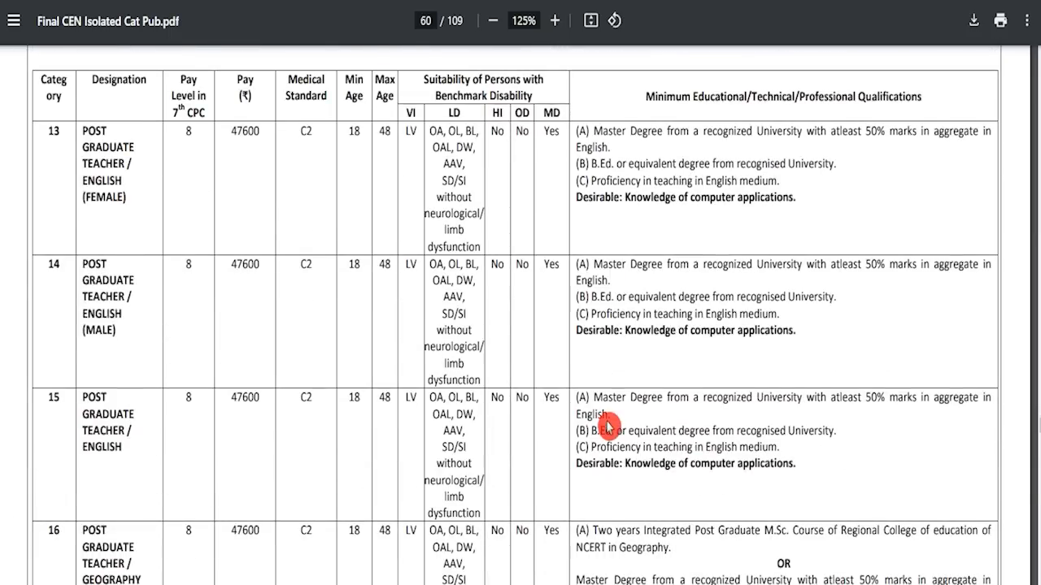
scroll(608, 424, down, 14)
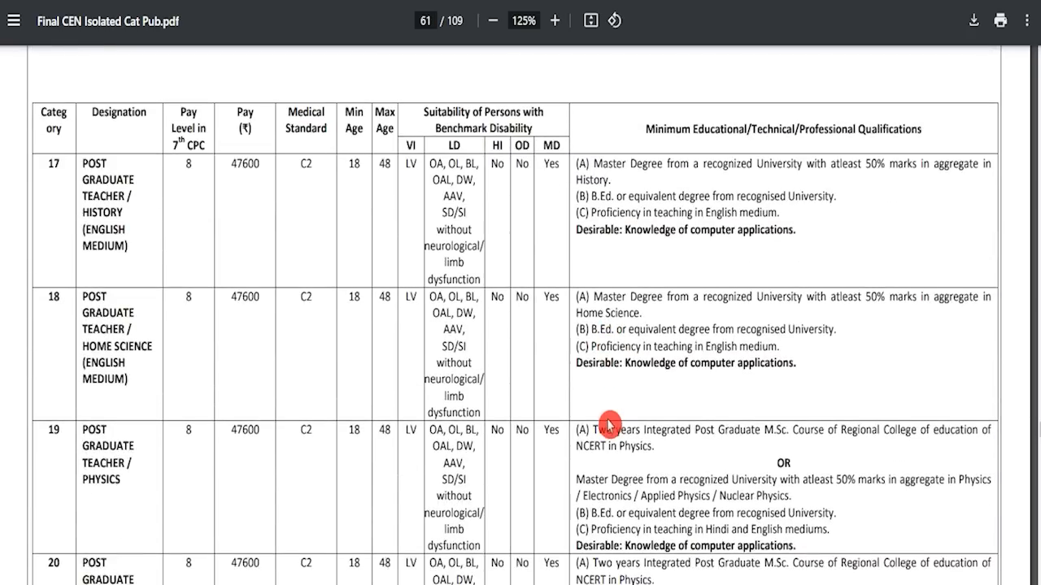
scroll(609, 424, down, 6)
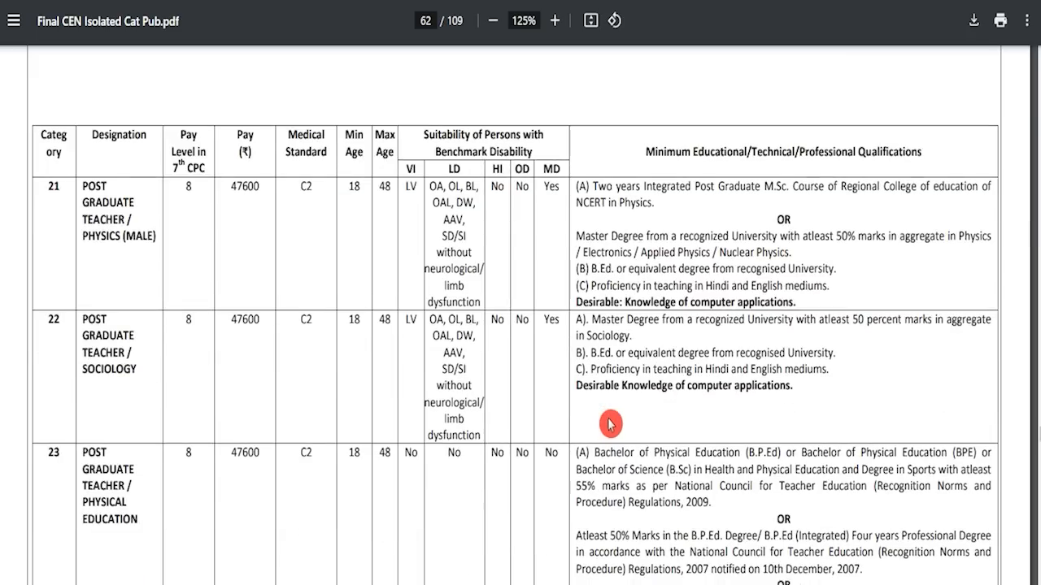
drag(577, 236, 783, 302)
scroll(783, 302, down, 3)
drag(576, 181, 668, 199)
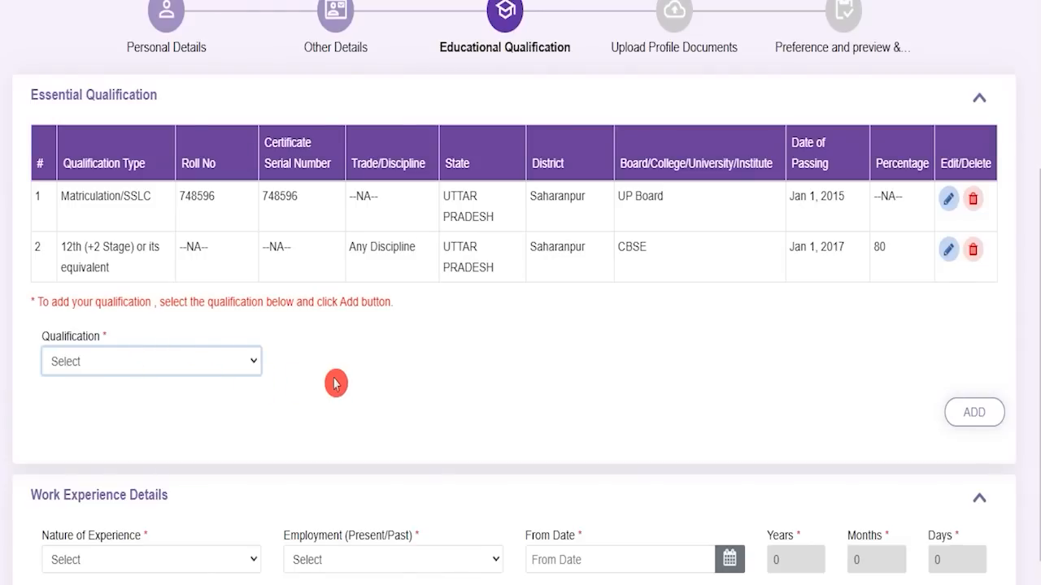
Step: Back in the application form, choose Teacher Eligibility Test (TET) as the next qualification and TET as its discipline
click(186, 361)
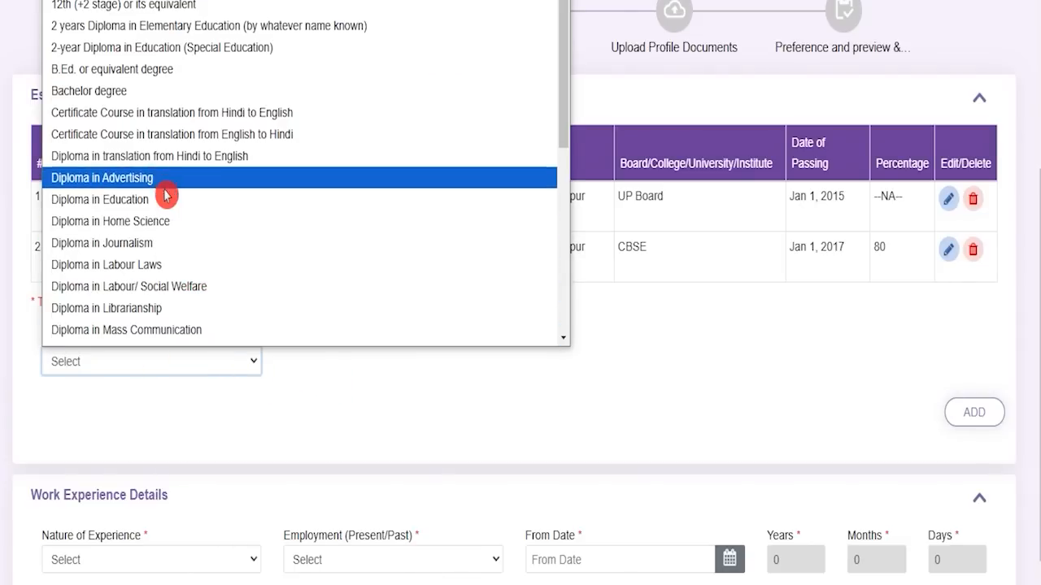
scroll(165, 194, down, 3)
scroll(165, 193, down, 3)
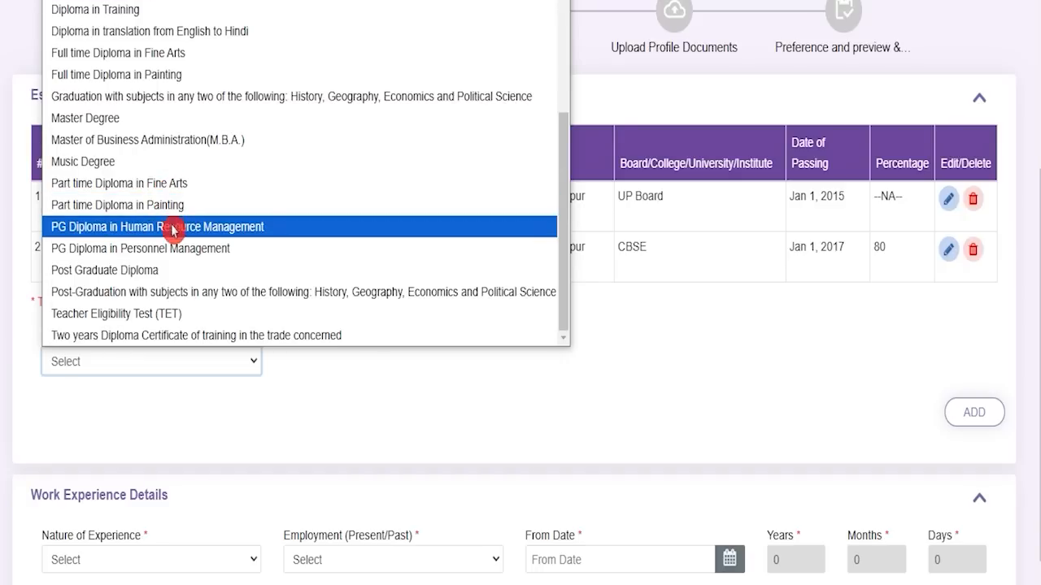
click(134, 316)
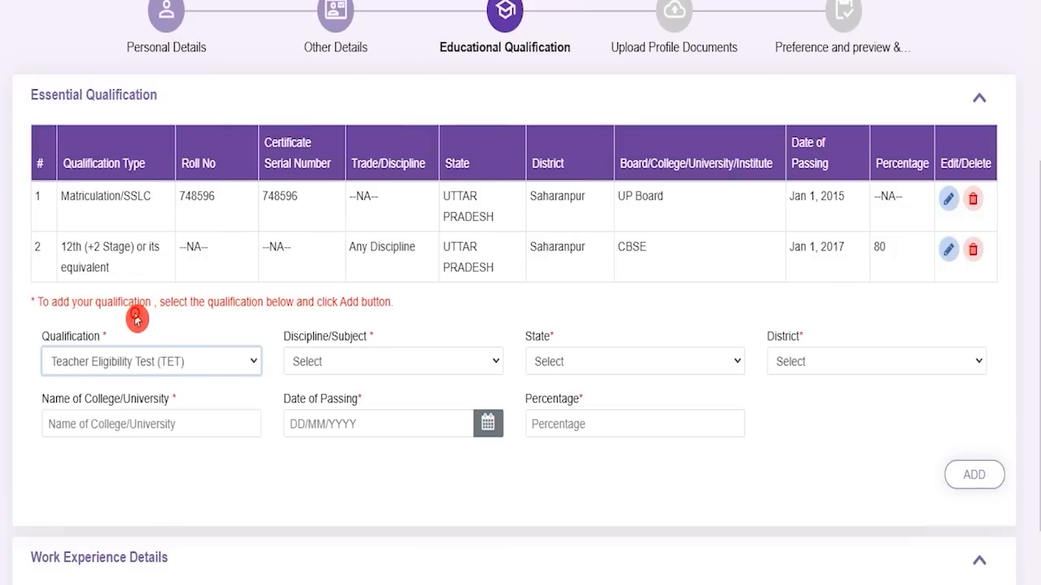
click(356, 365)
click(338, 402)
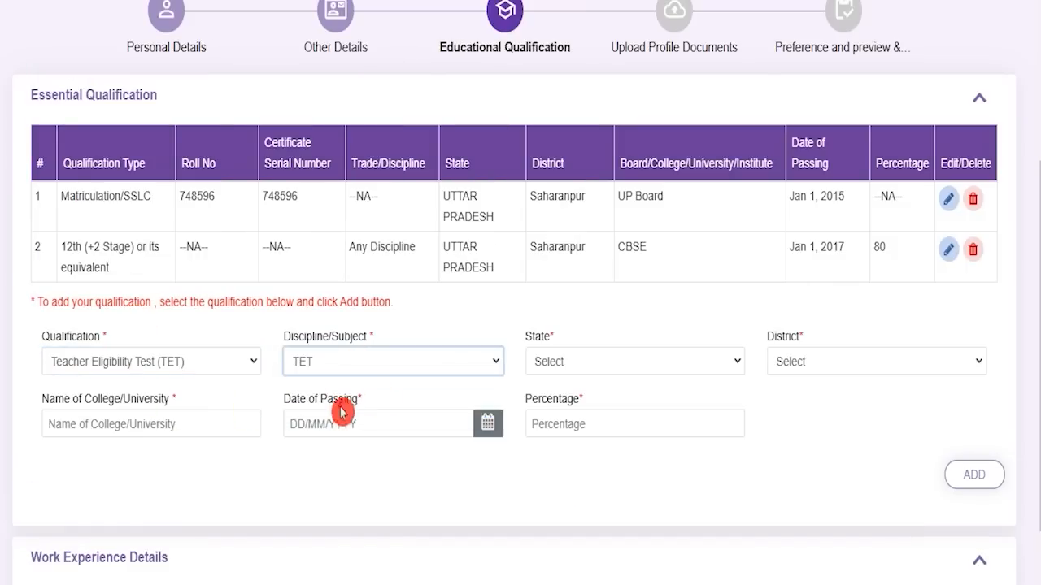
Step: Set the TET qualification's state to UTTAR PRADESH and its district to Saharanpur
click(596, 370)
key(u)
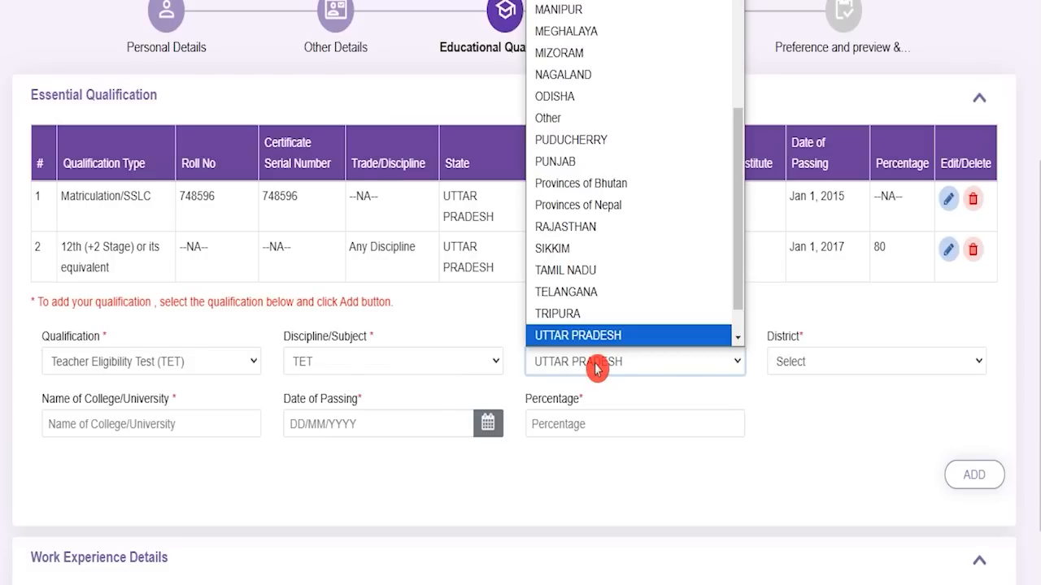
key(Return)
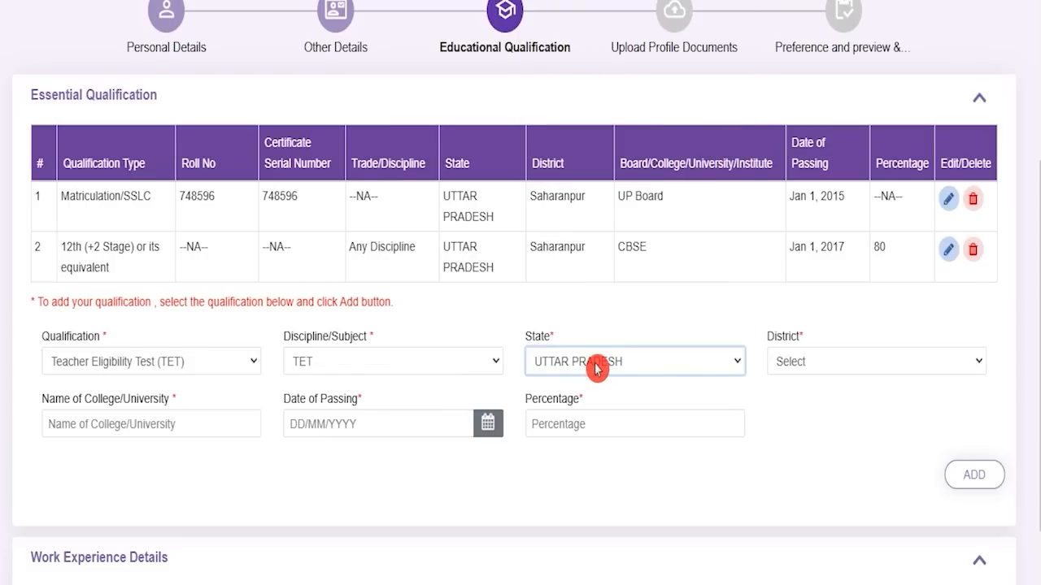
click(852, 366)
key(s)
key(Return)
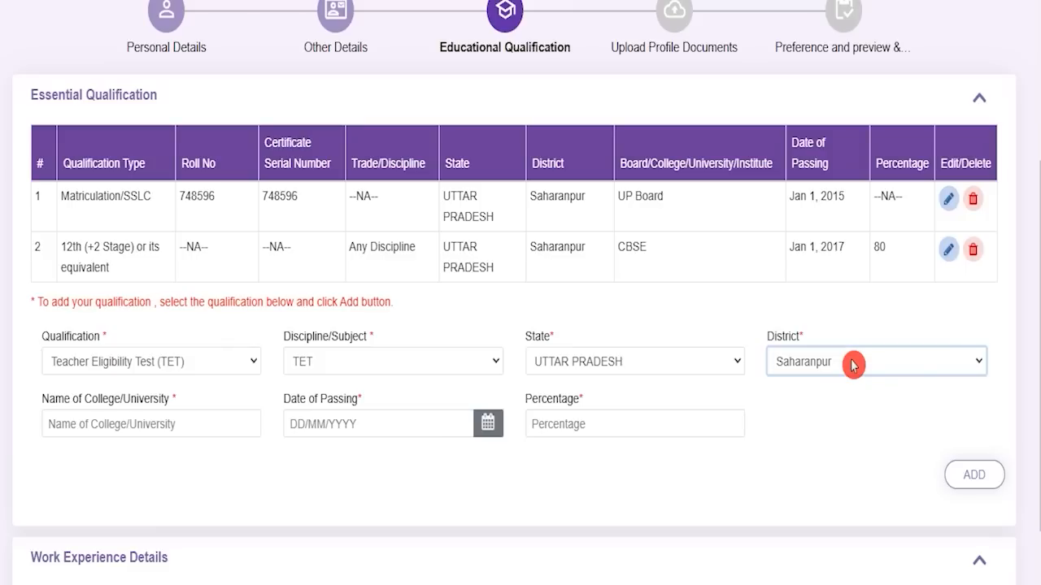
Step: Enter JIC as the TET qualification's college/university and 80 as its percentage
click(152, 420)
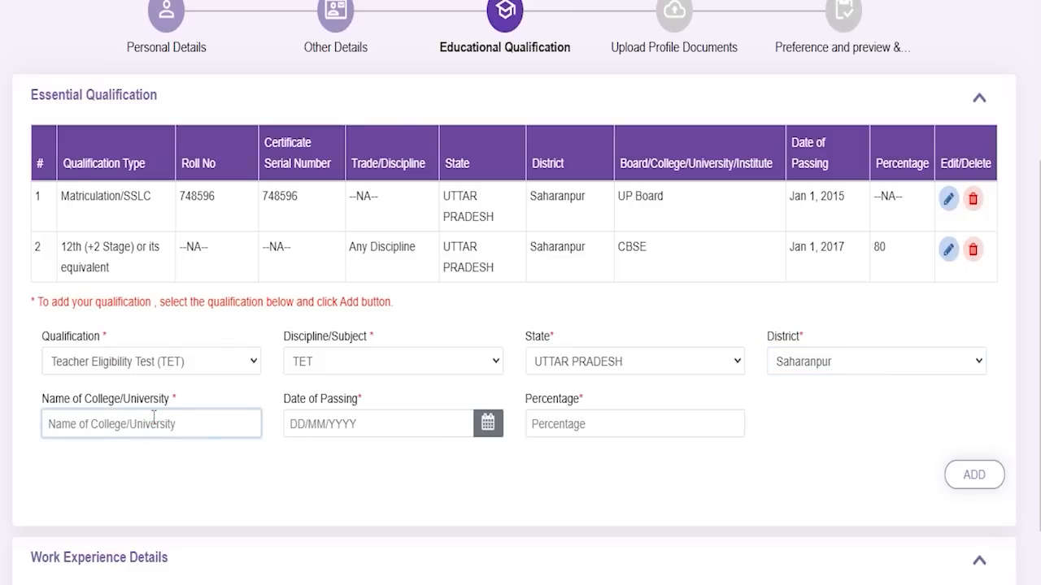
text(JIC)
click(329, 415)
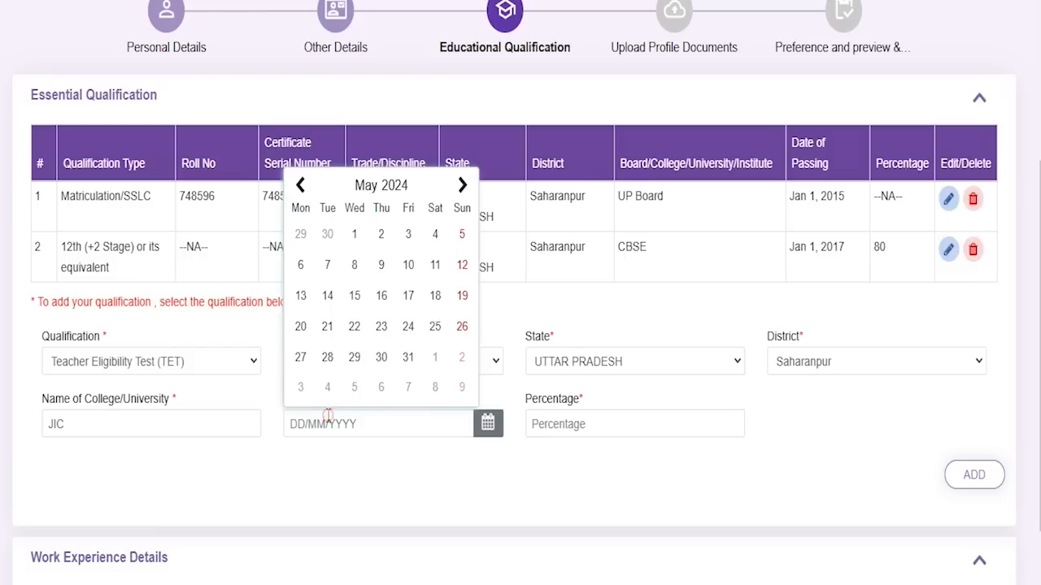
click(624, 428)
text(80)
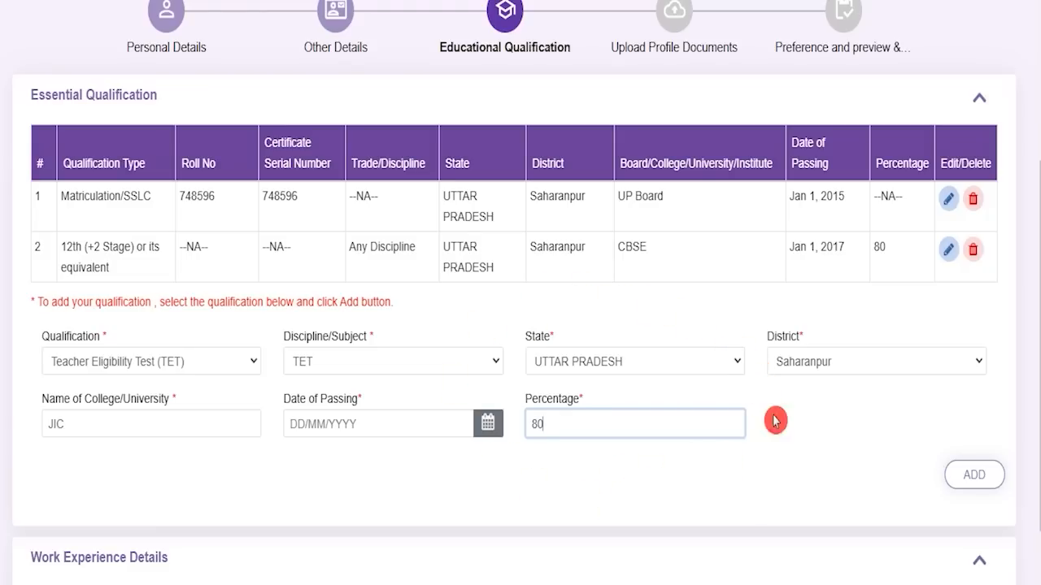
Step: Examine the nature of experience, present/past employment and start date options in the Work Experience Details without choosing any
scroll(482, 483, down, 2)
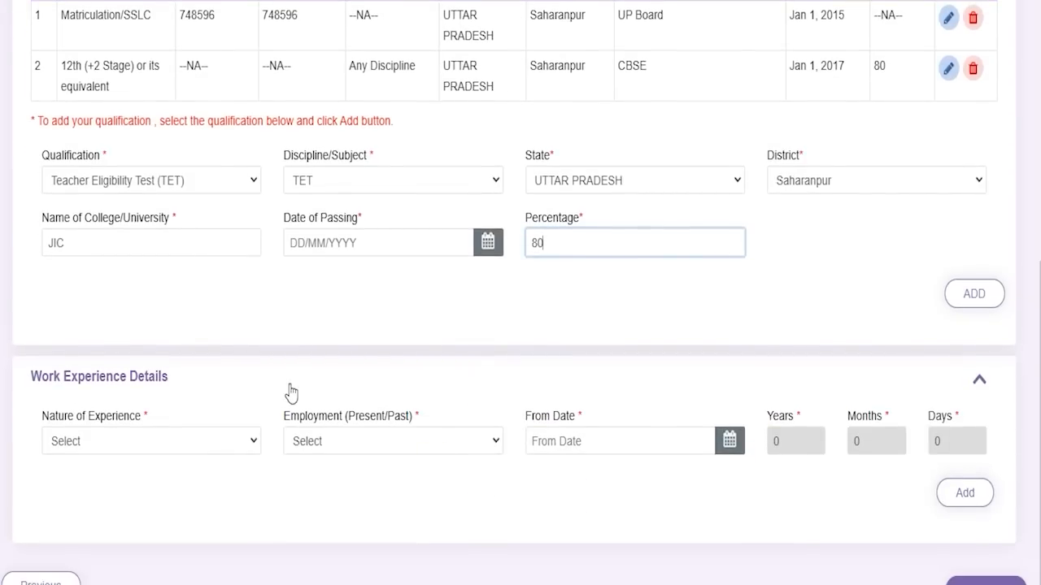
click(162, 454)
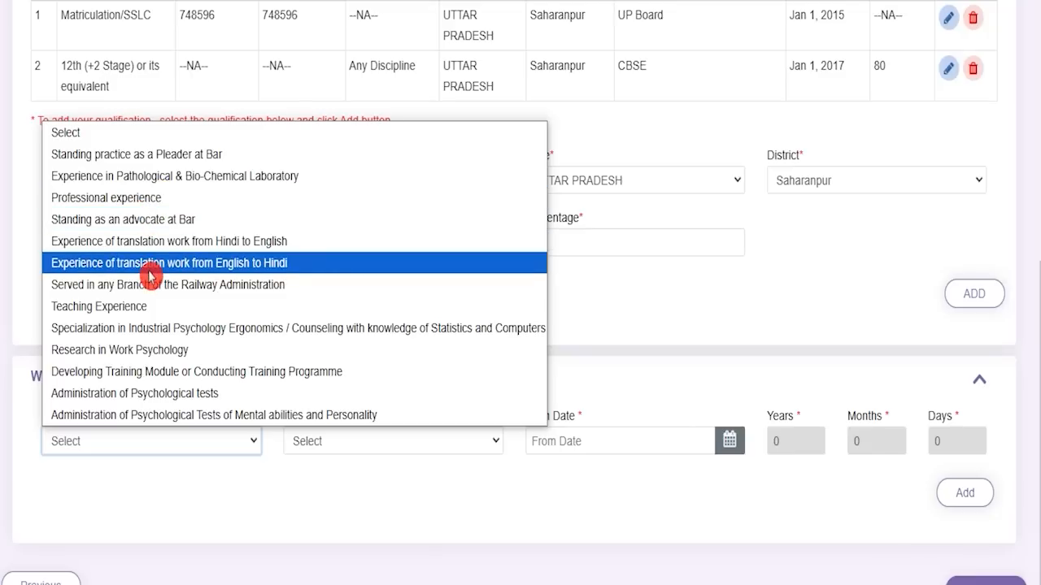
click(288, 511)
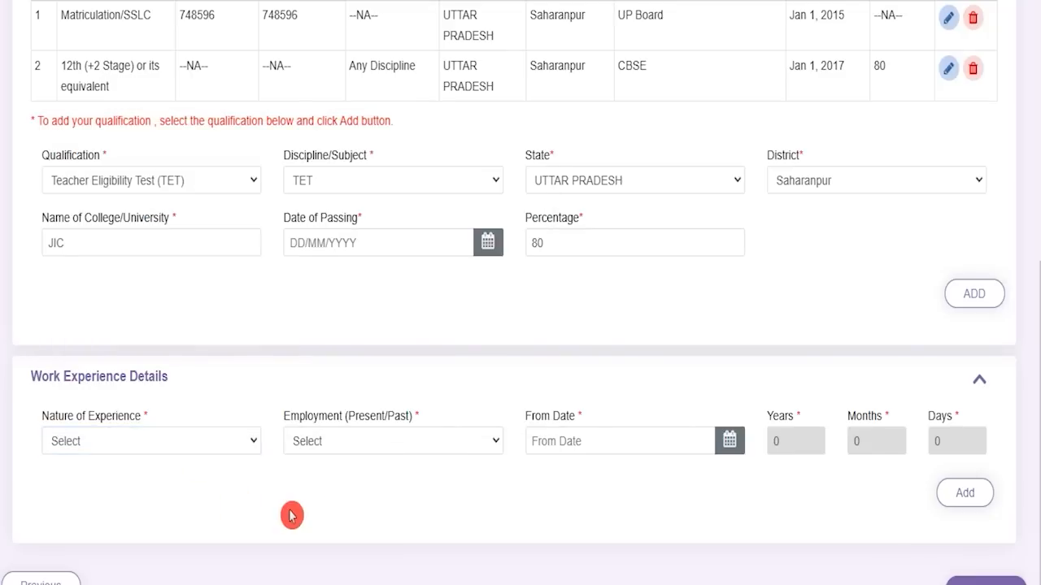
scroll(358, 436, down, 1)
click(373, 414)
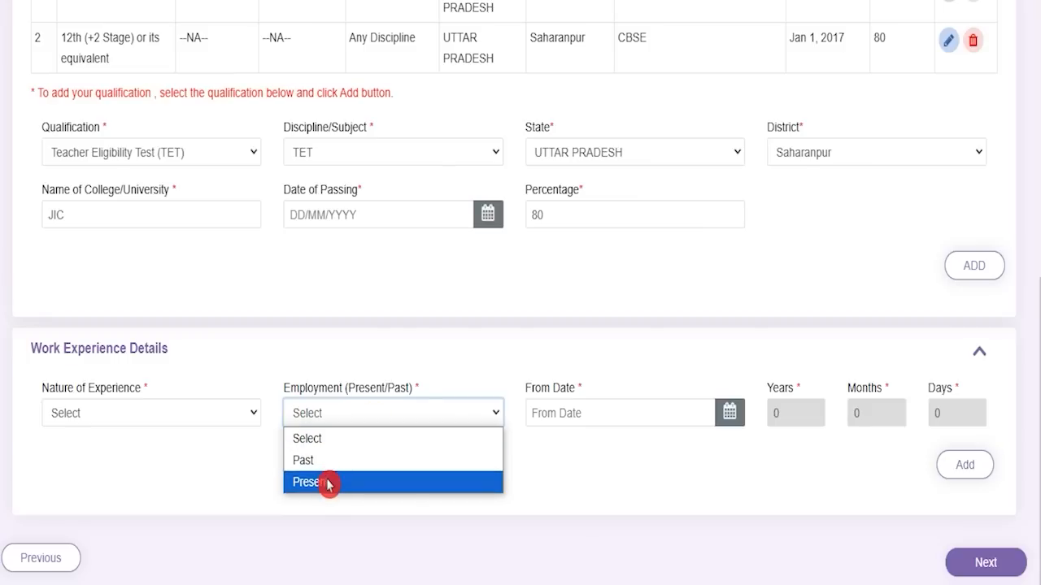
click(646, 480)
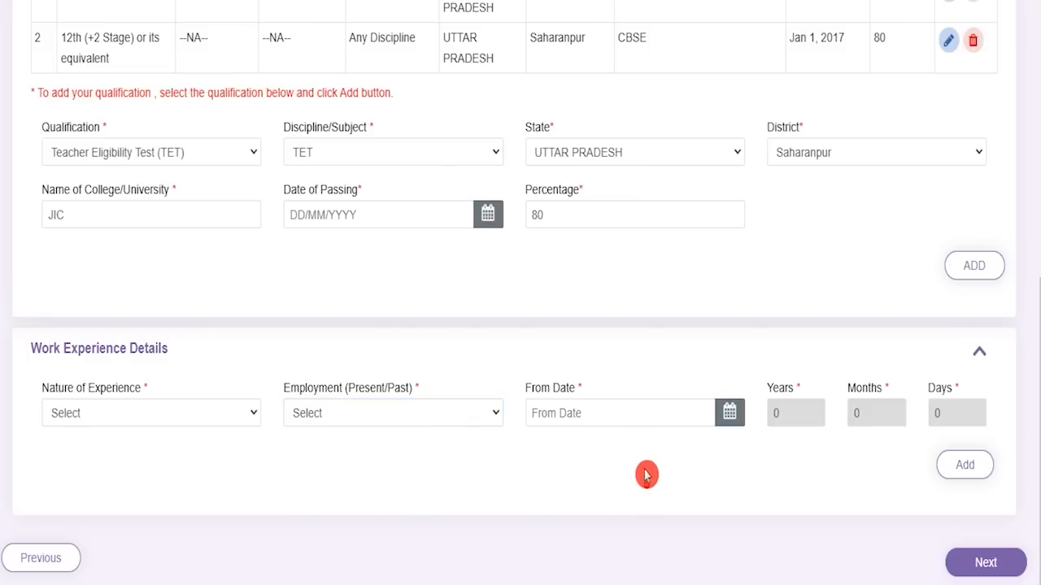
click(628, 413)
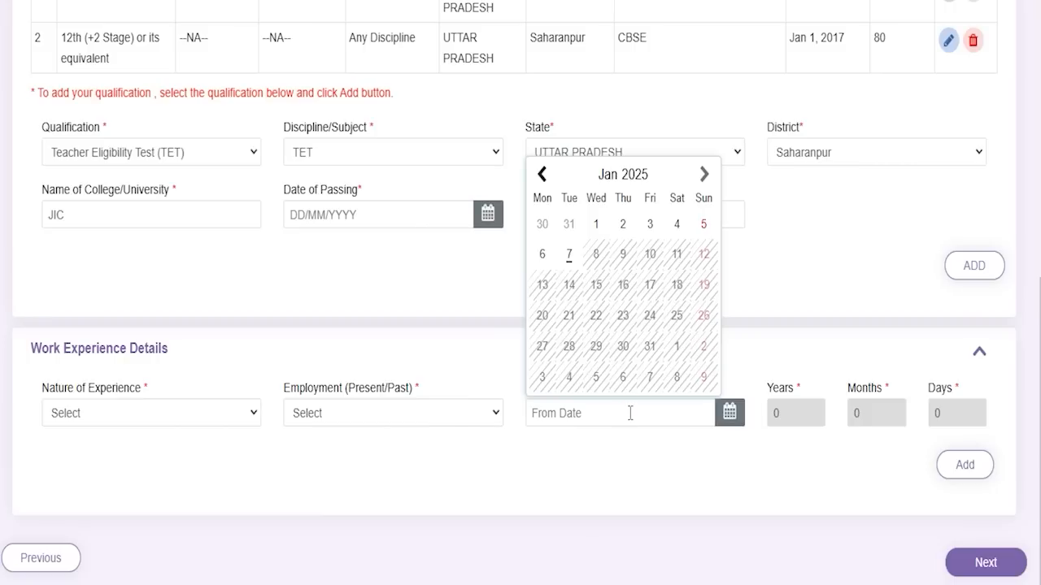
click(697, 479)
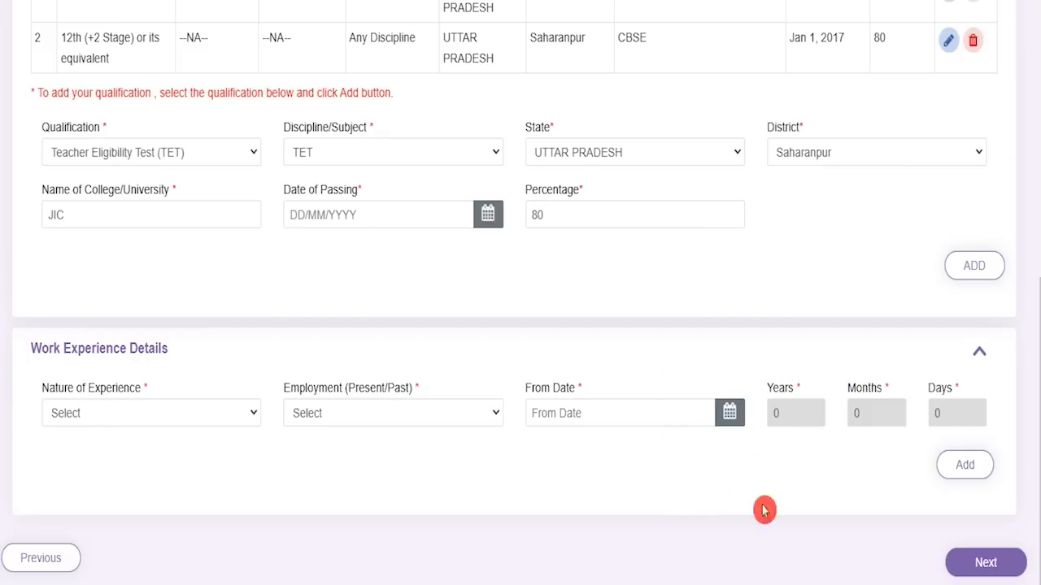
Step: Continue to Upload Profile Documents and review the size limits and specifications for the applicant's photograph and signature
click(985, 563)
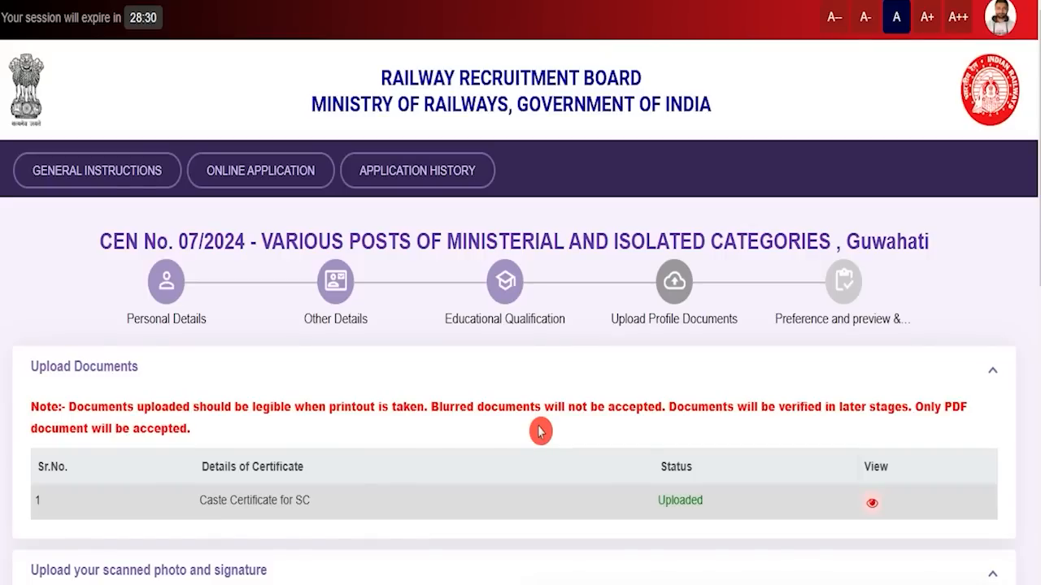
scroll(539, 431, down, 10)
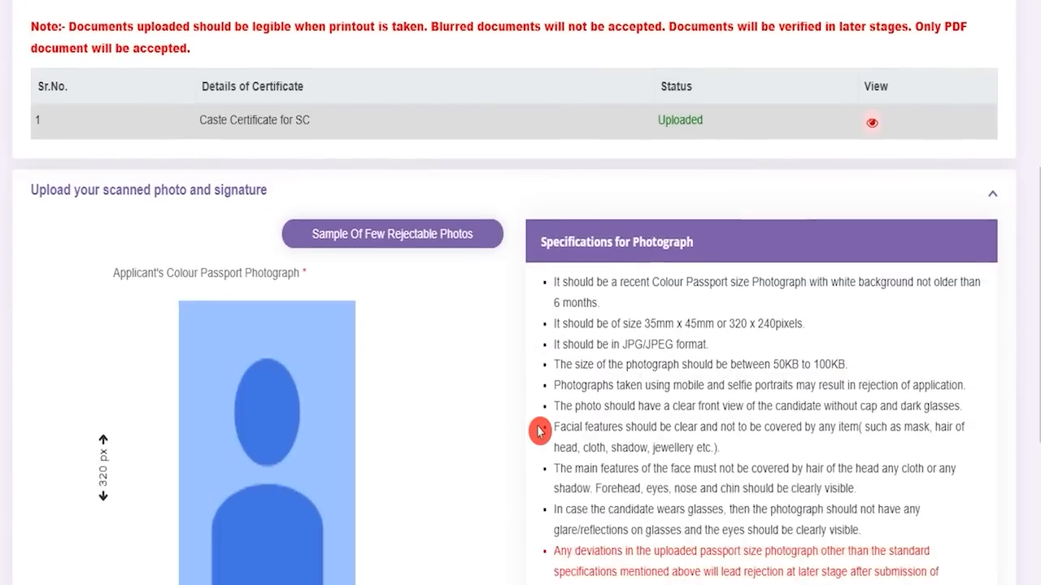
scroll(540, 431, up, 4)
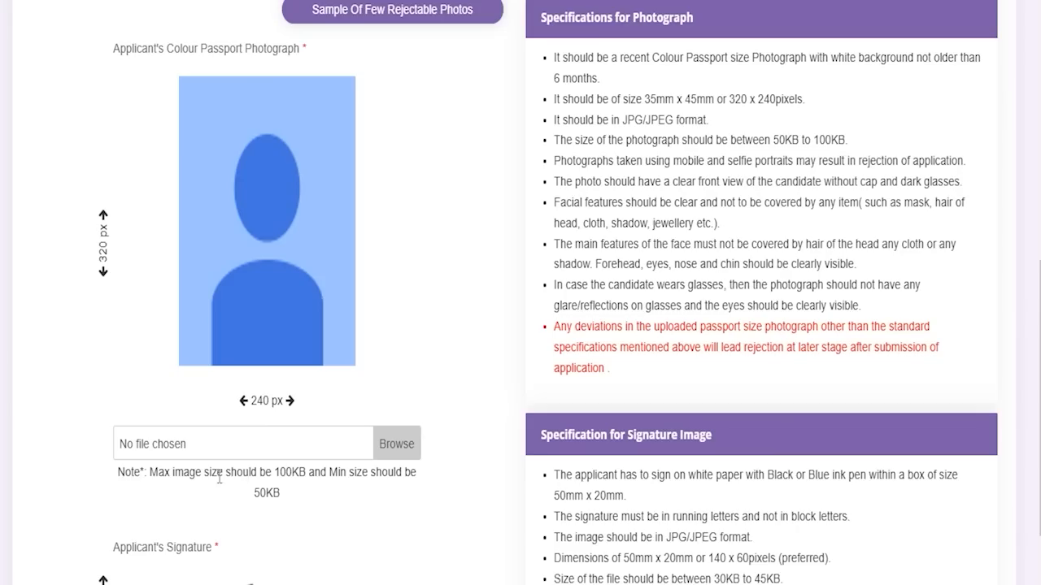
click(232, 492)
drag(268, 473, 331, 477)
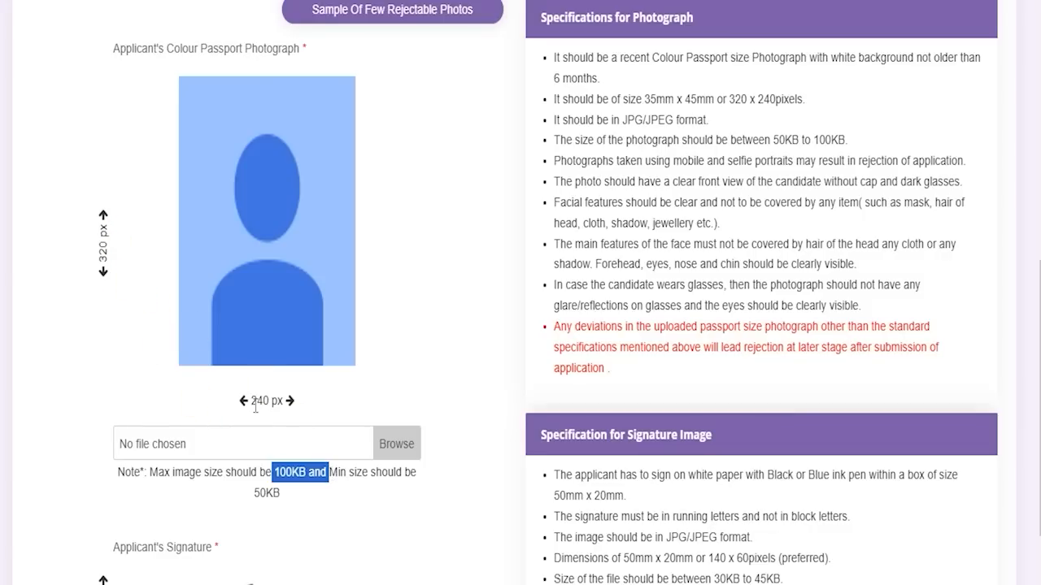
scroll(355, 544, down, 3)
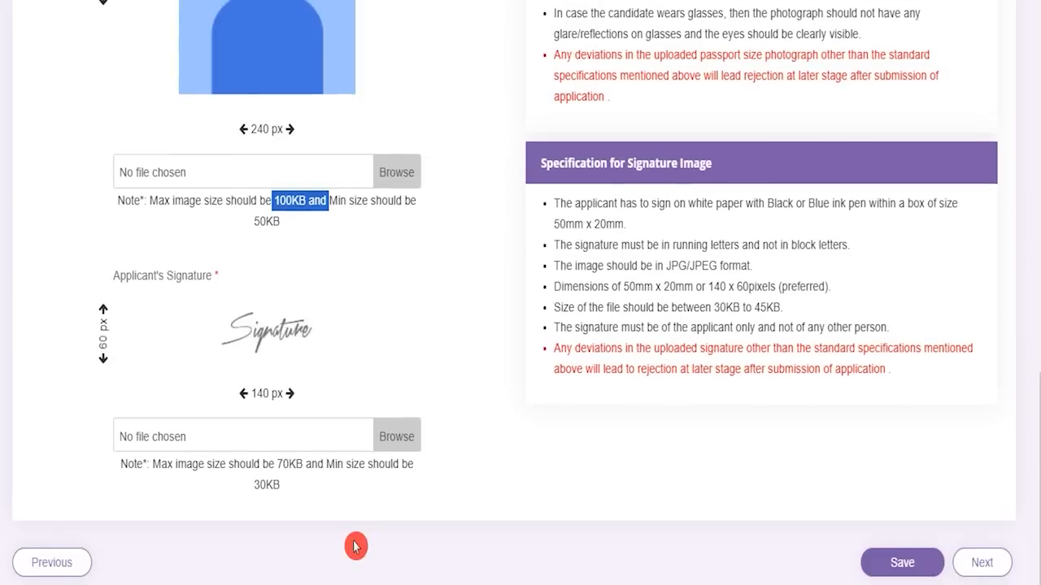
mouse_move(253, 484)
mouse_down()
mouse_move(281, 485)
mouse_move(292, 467)
mouse_up()
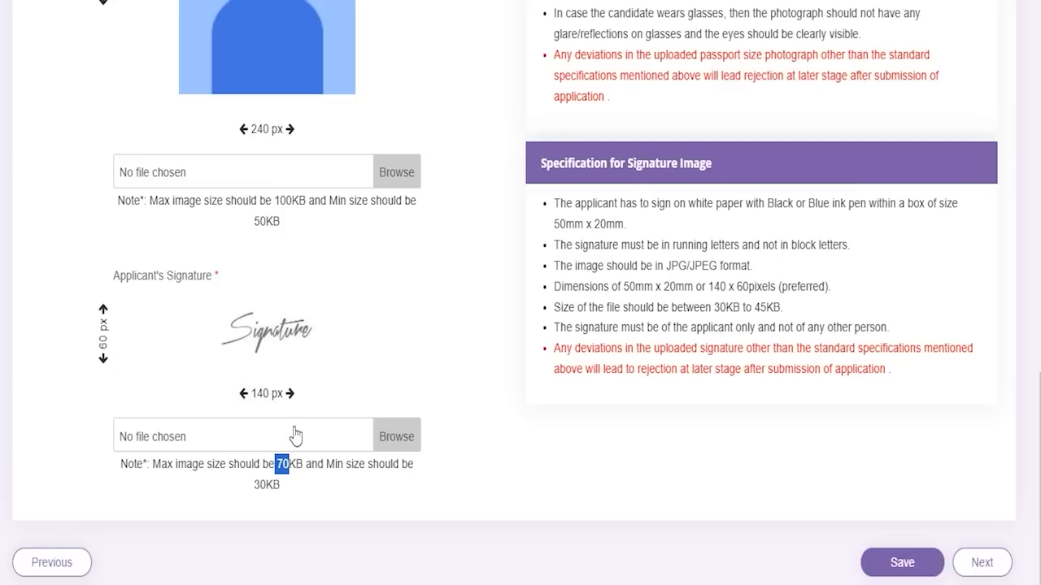
Step: Re-read the photograph and signature specifications and look over the image files available for the passport photograph without choosing one
scroll(293, 407, up, 1)
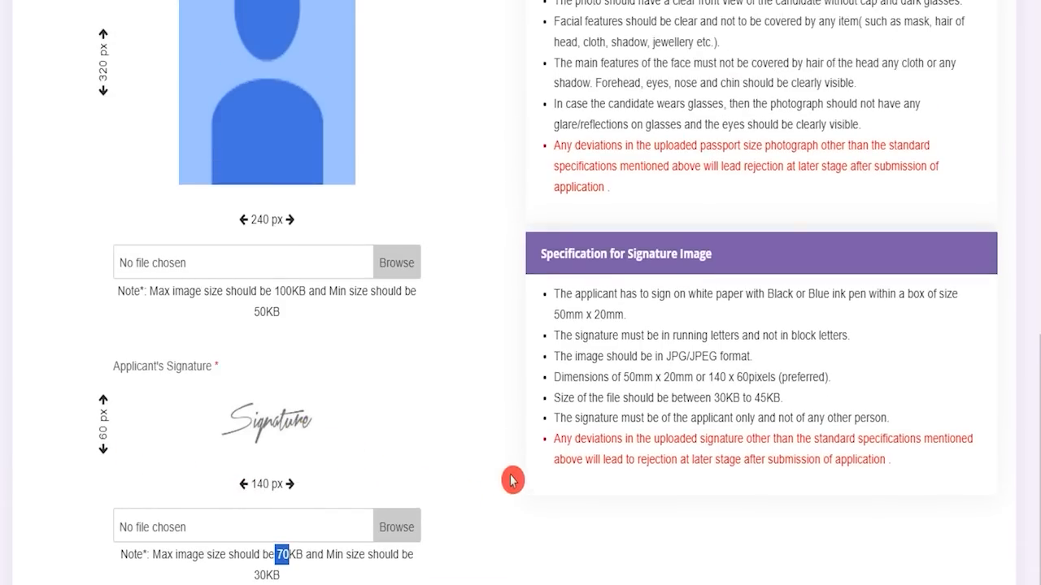
scroll(512, 480, up, 2)
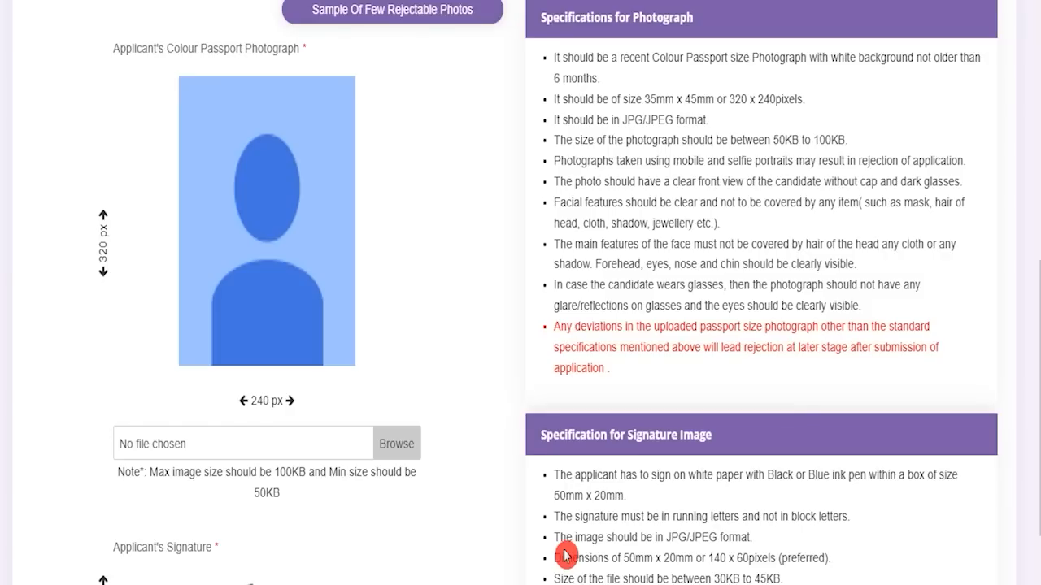
scroll(565, 556, down, 1)
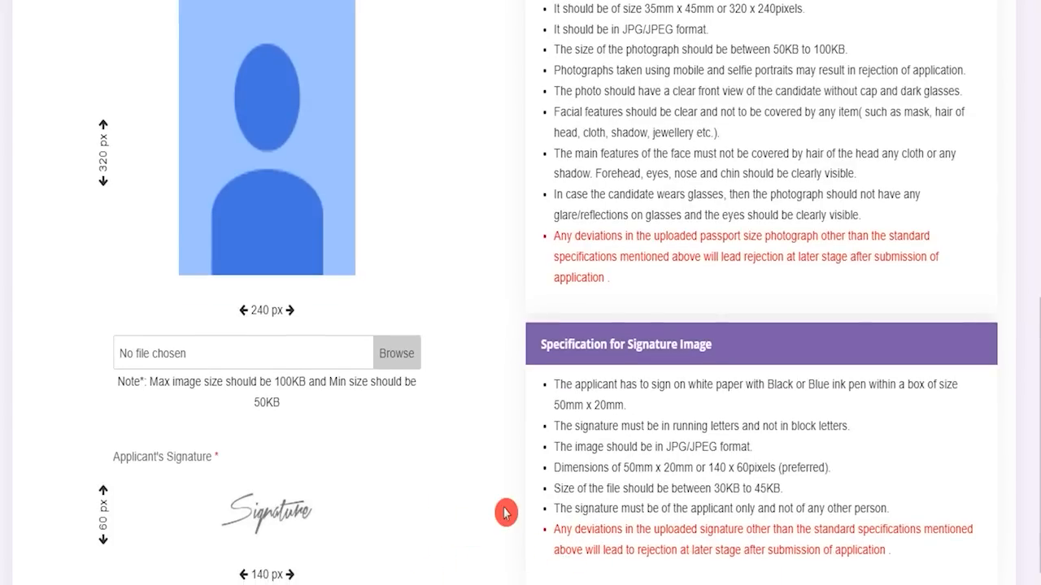
scroll(505, 513, down, 1)
scroll(502, 510, up, 2)
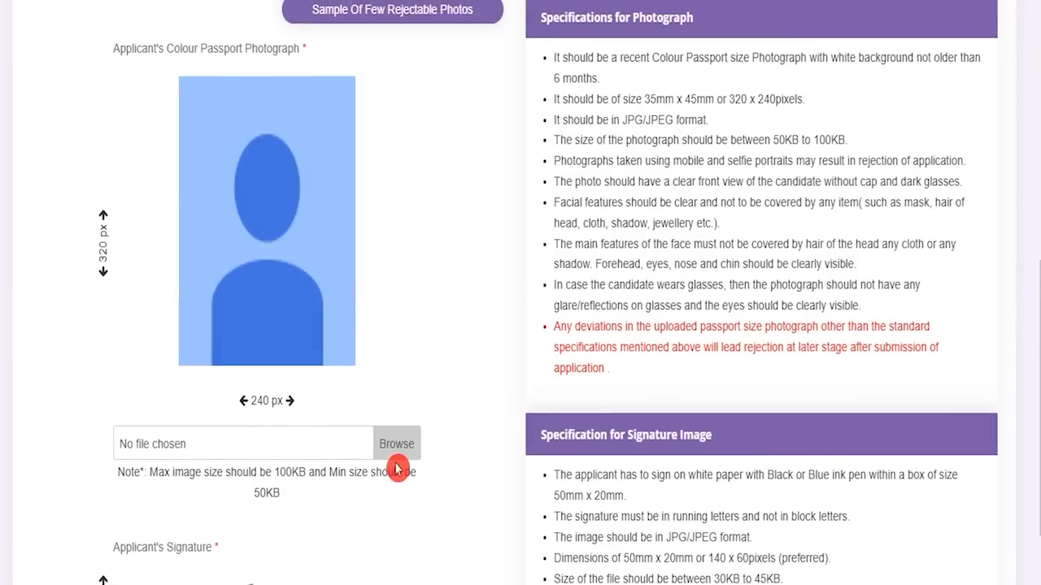
click(402, 447)
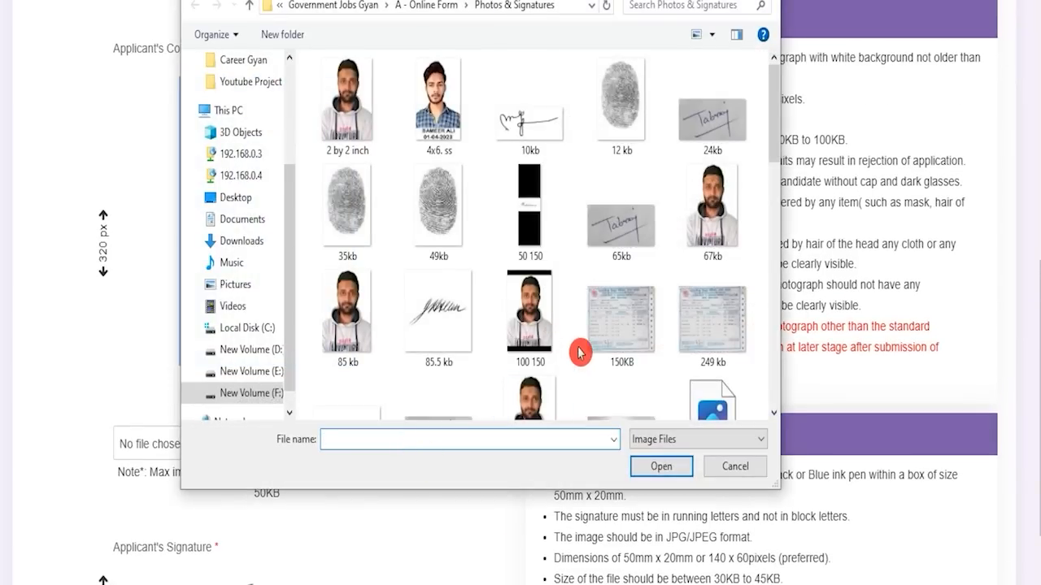
click(736, 470)
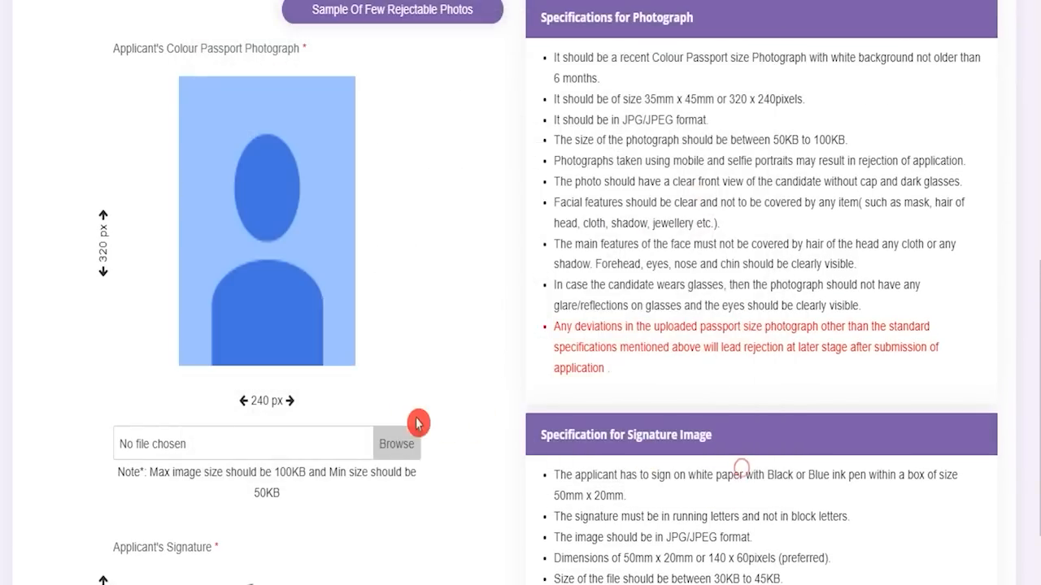
scroll(345, 479, down, 2)
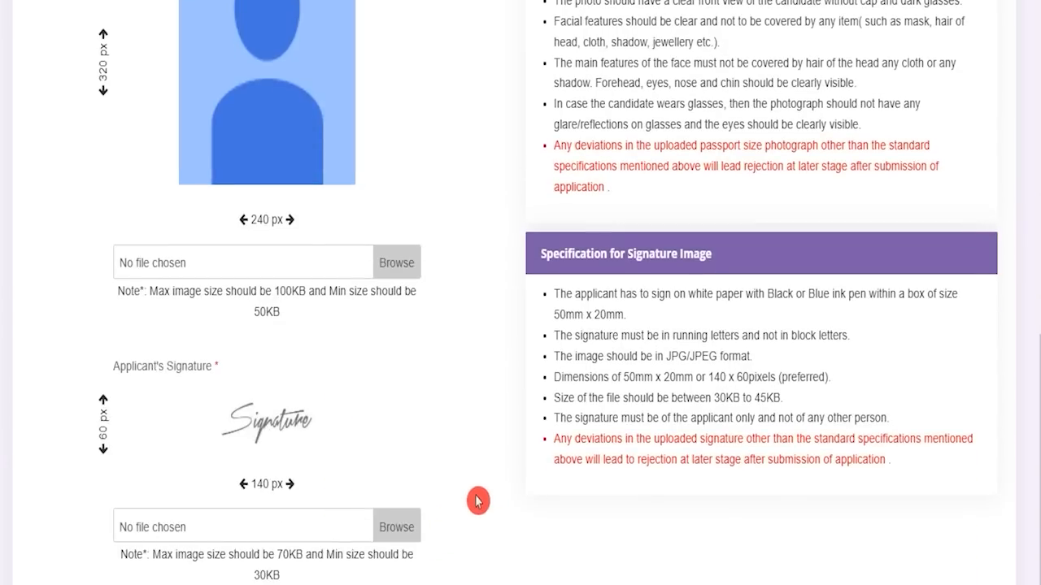
scroll(477, 501, up, 3)
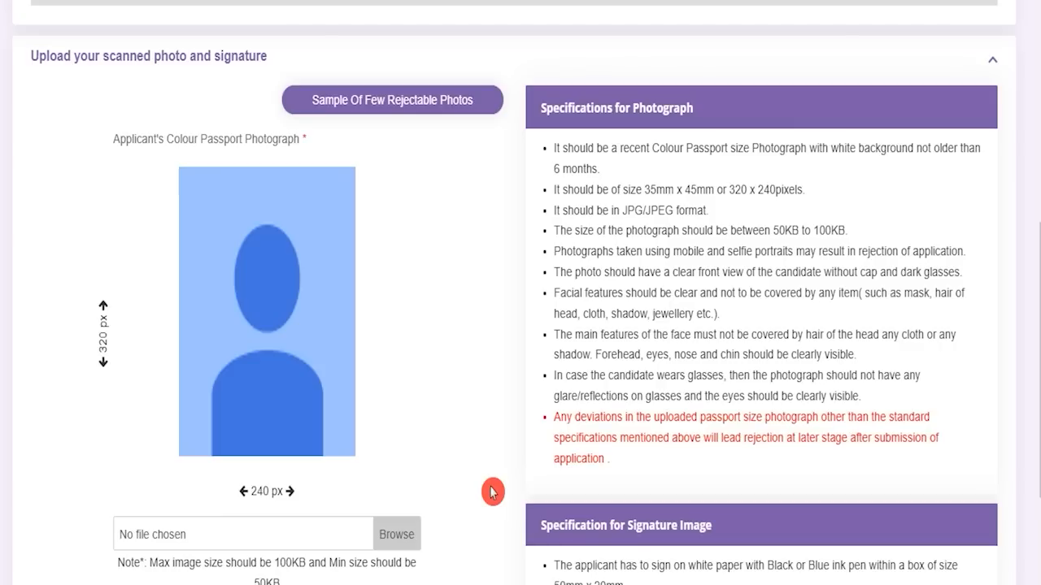
Step: Save the profile documents with 67kb.jpg as the passport photograph and the applicant's scanned signature image
scroll(492, 491, down, 2)
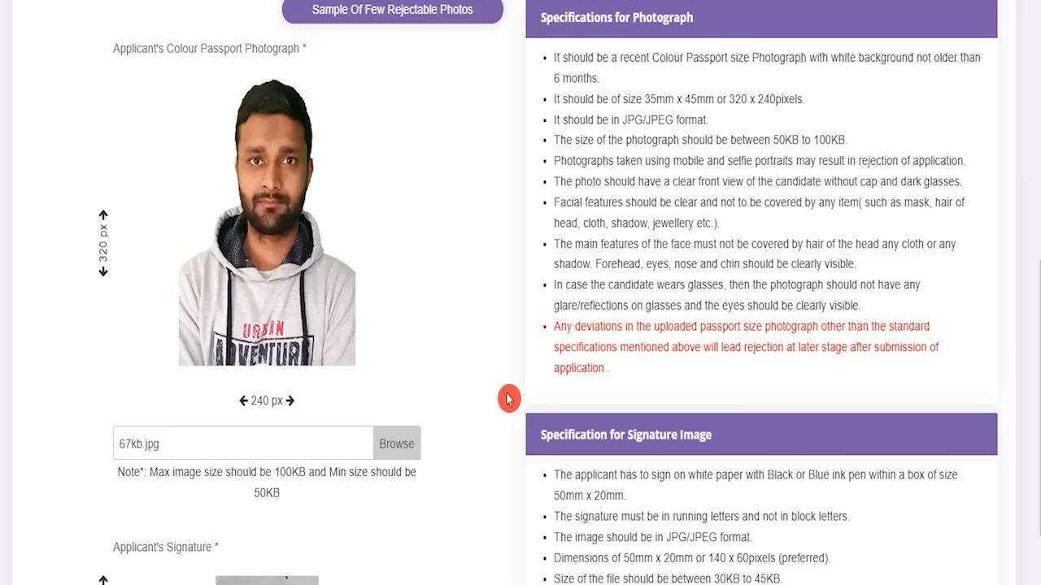
scroll(506, 399, down, 3)
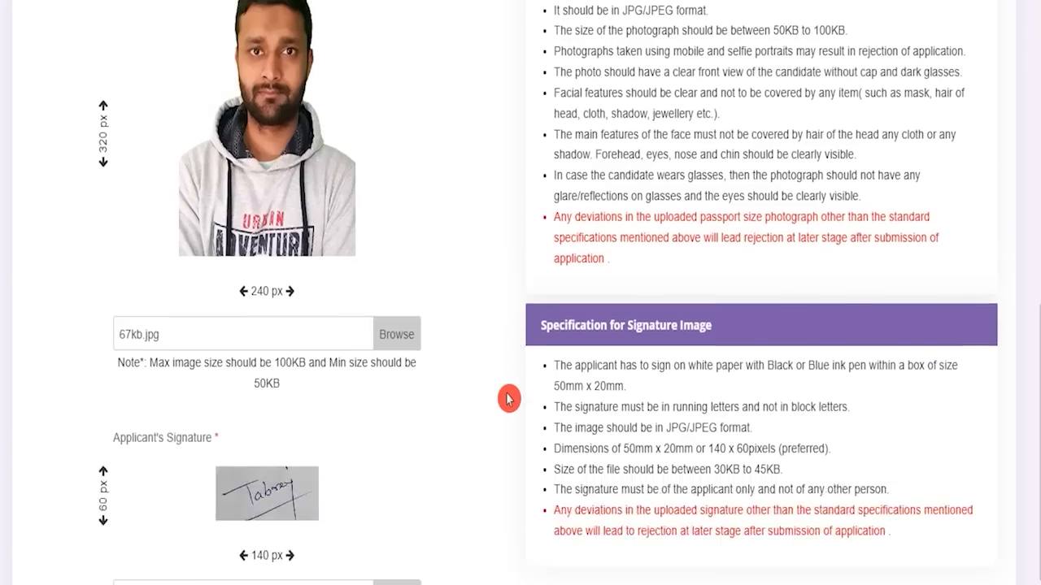
click(906, 572)
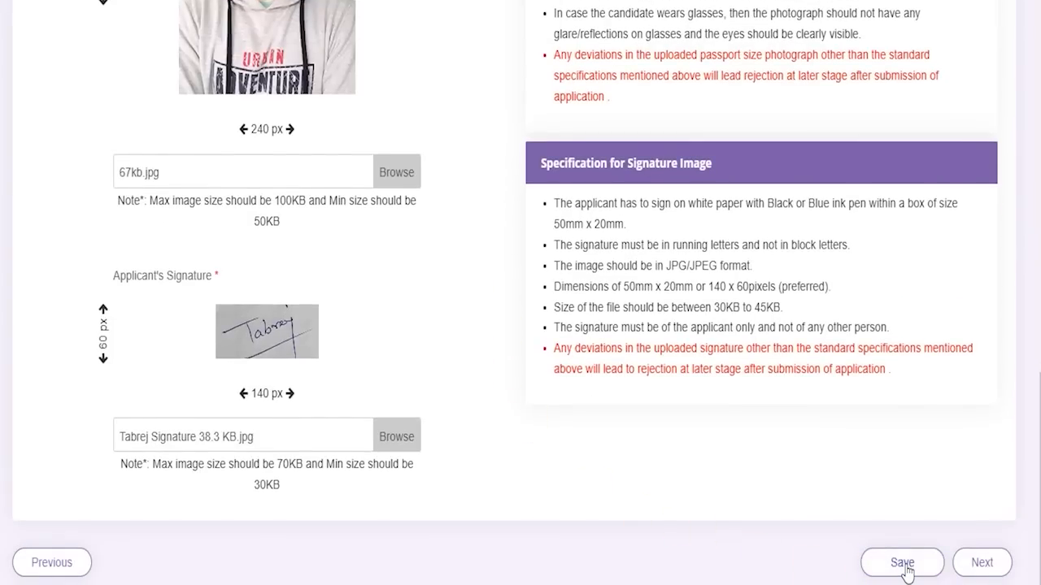